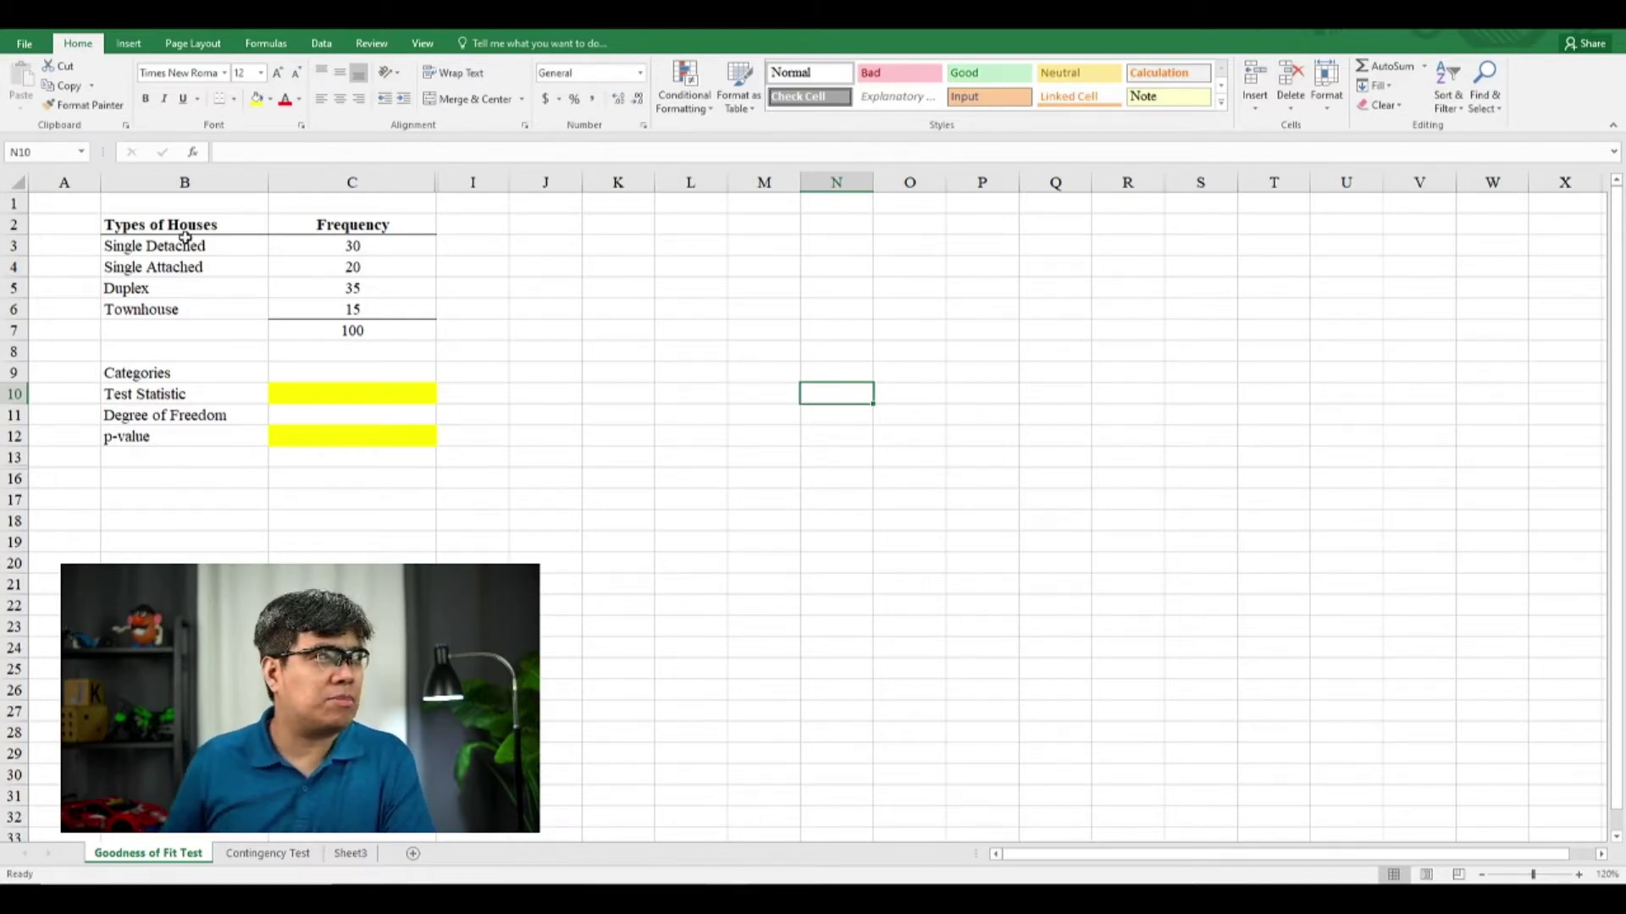
- Add a bold 'Observed' heading in C1 above the Frequency column
{"action": "left_click_drag", "start_coordinate": [181, 243], "coordinate": [221, 288]}
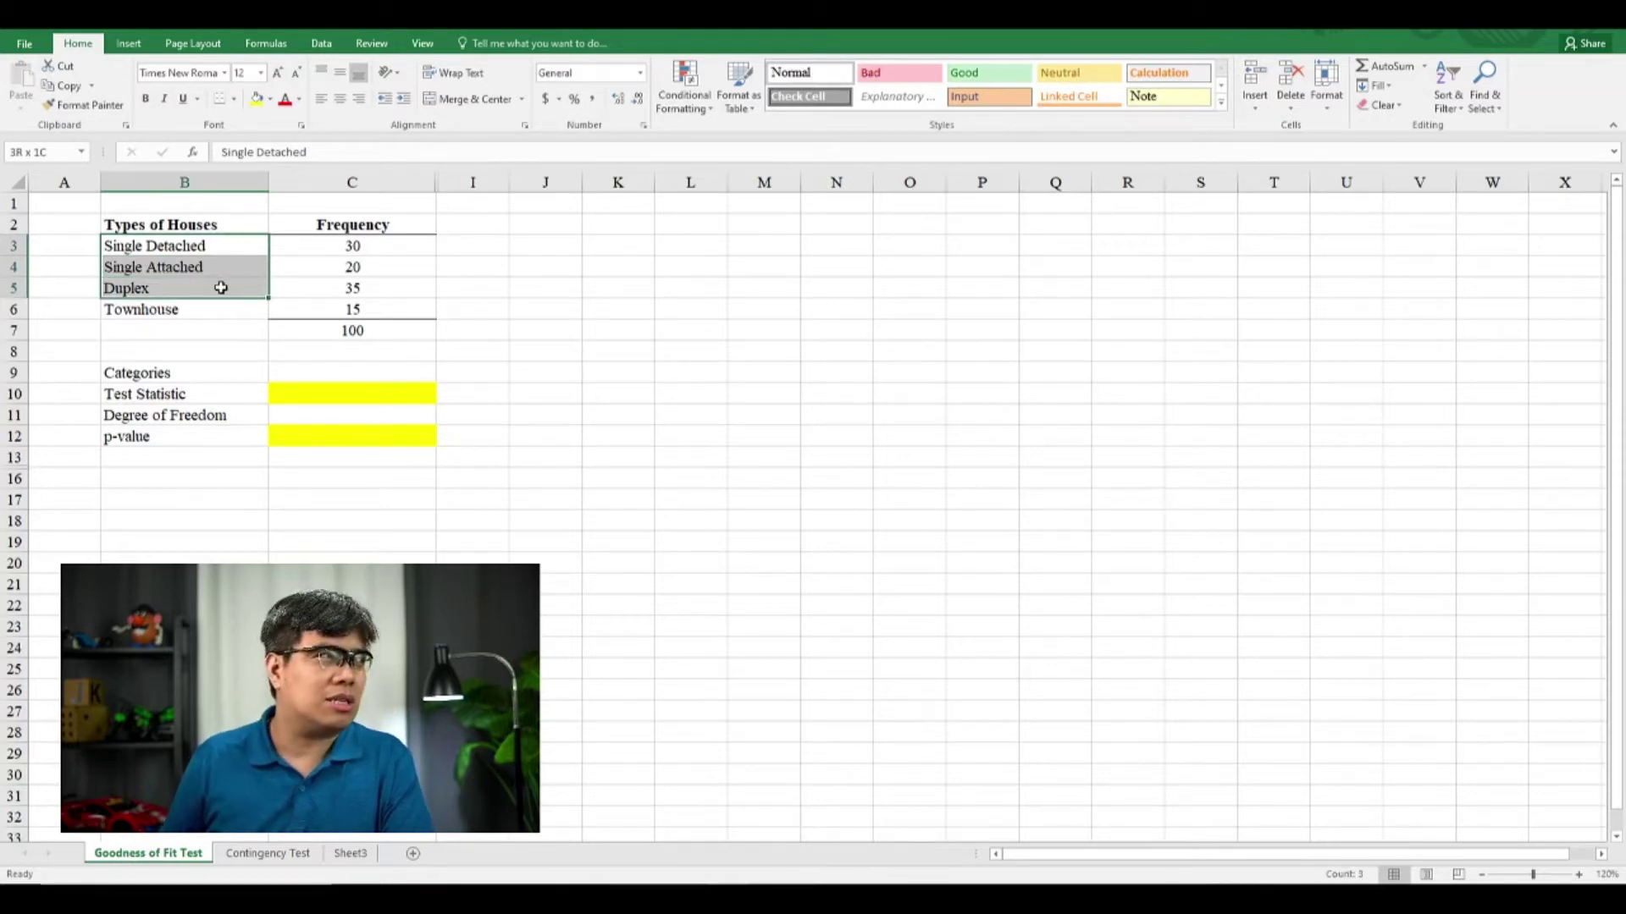
{"action": "left_click_drag", "start_coordinate": [221, 288], "coordinate": [321, 310]}
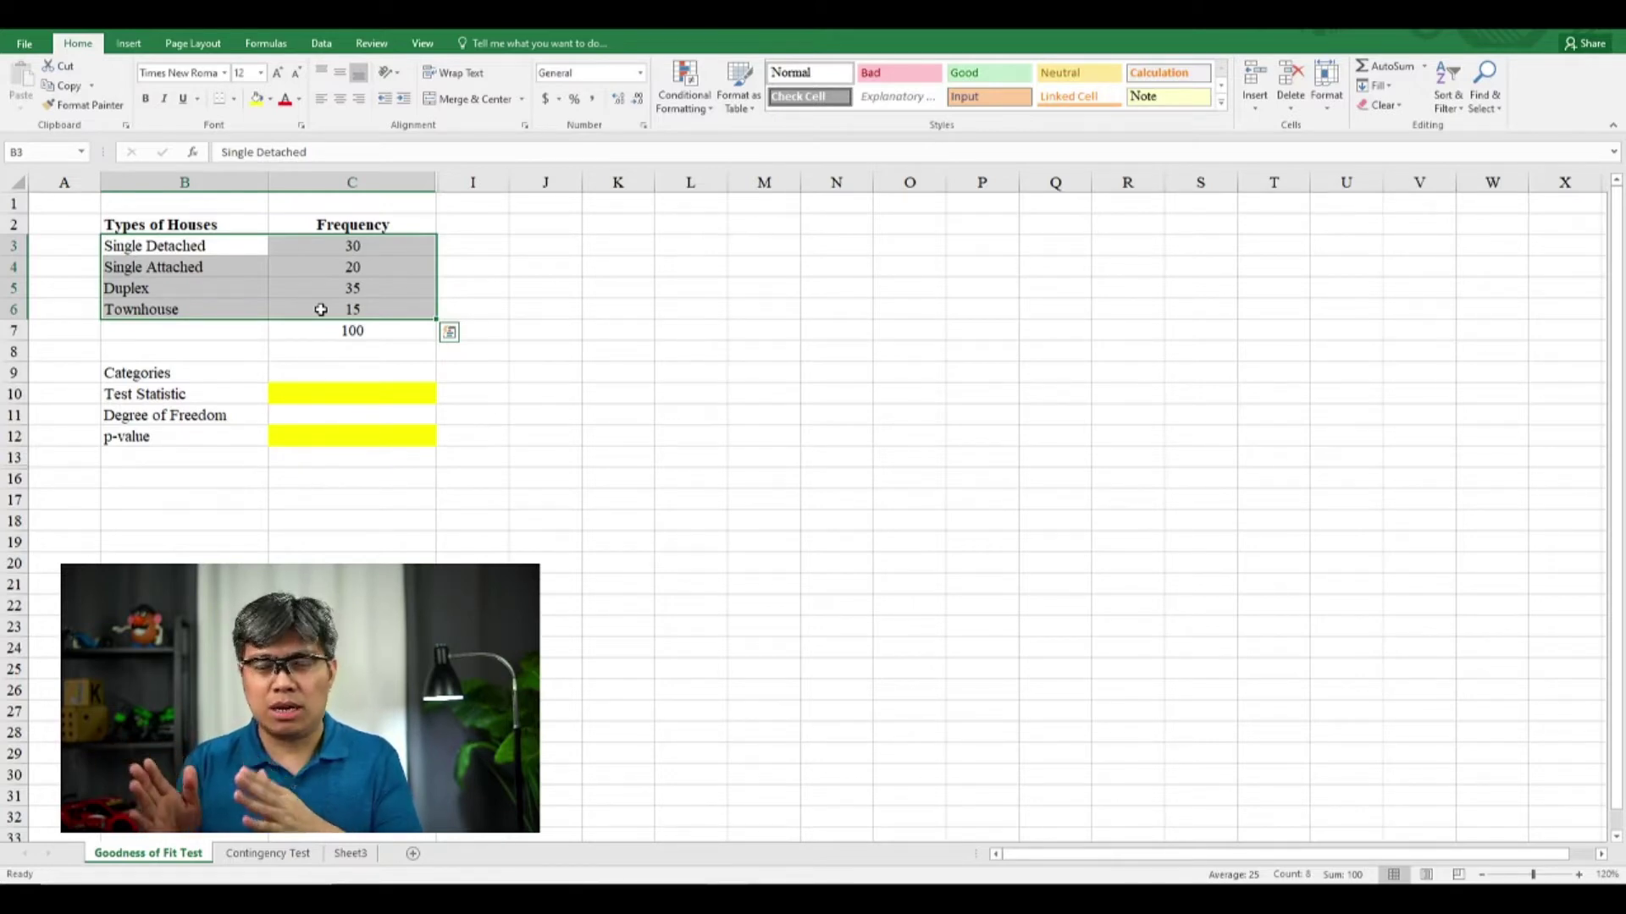
{"action": "left_click", "coordinate": [366, 210]}
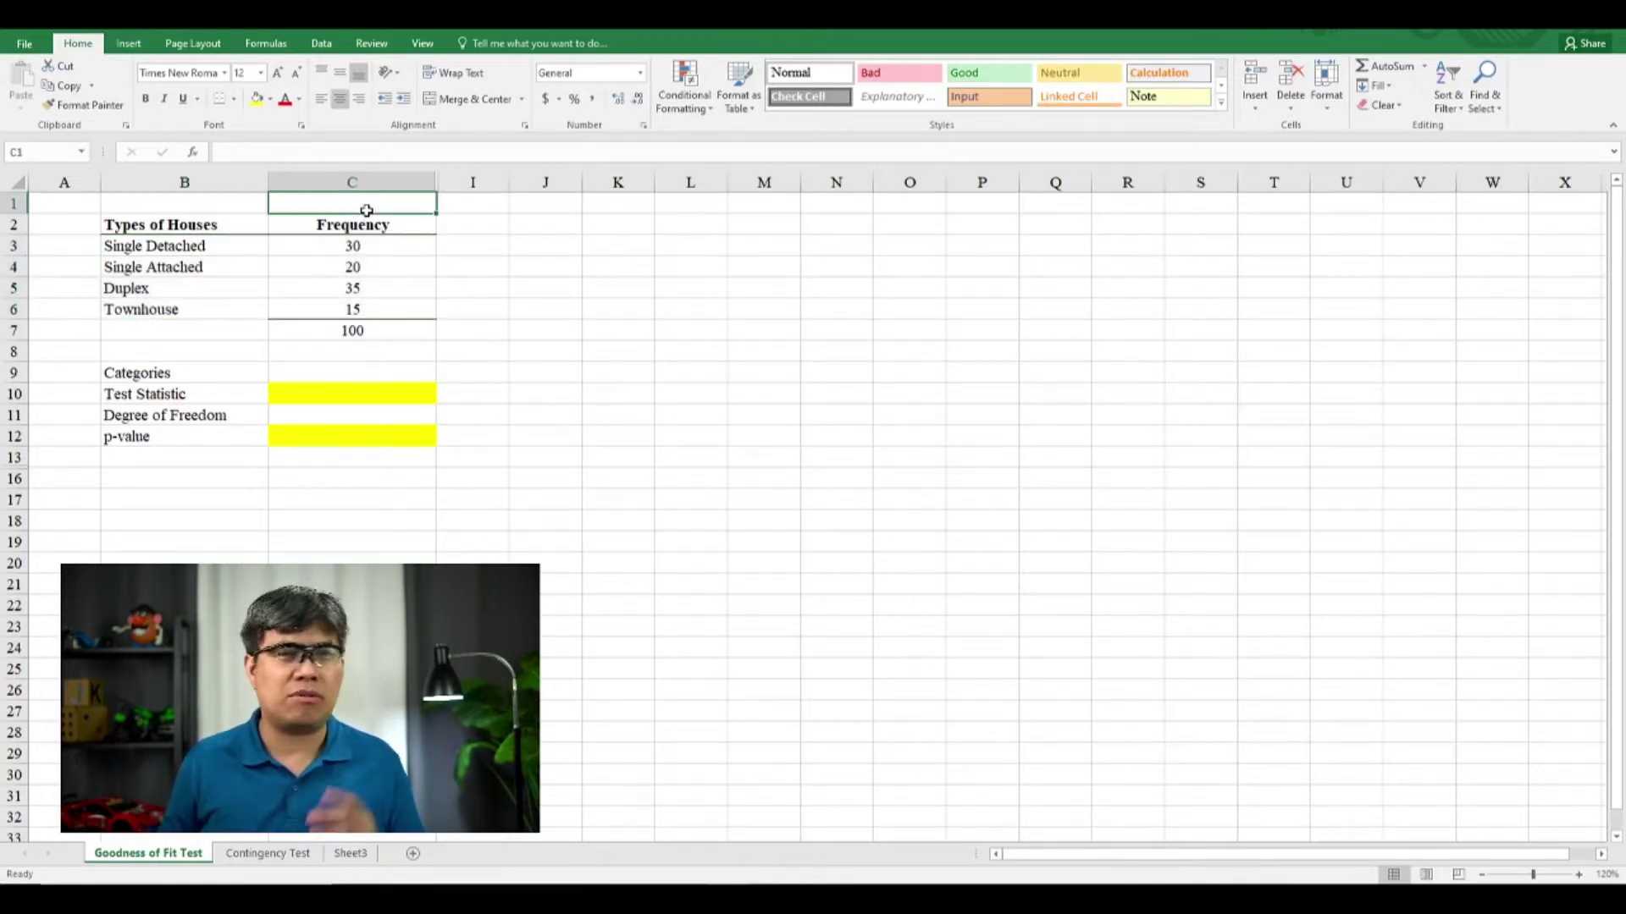
{"action": "type", "text": "Ob"}
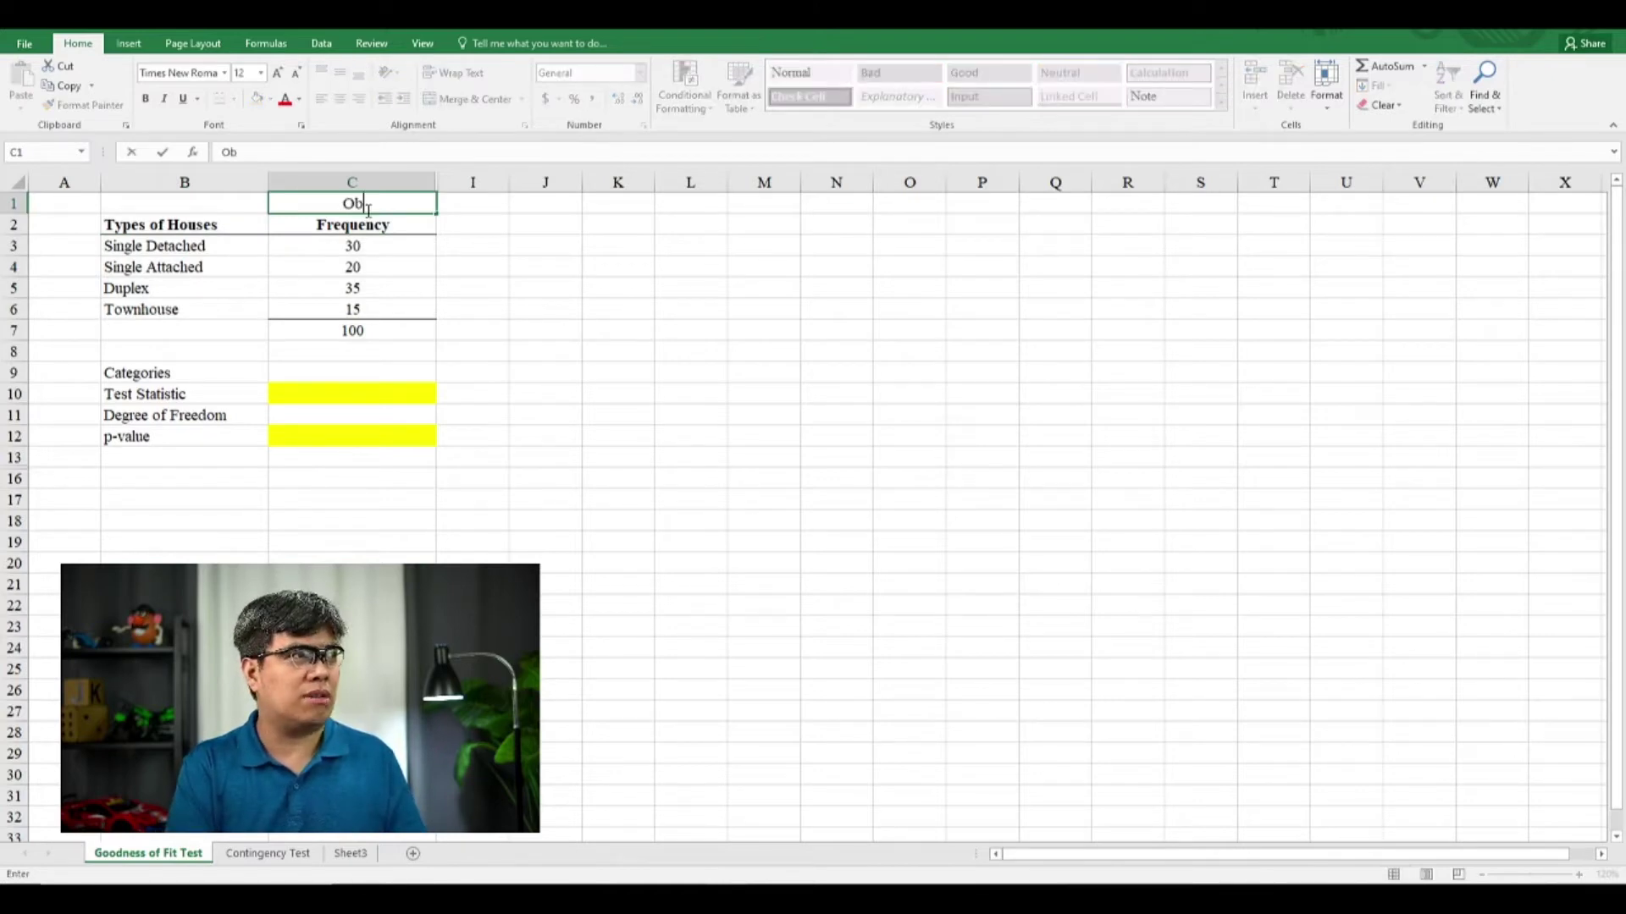
{"action": "type", "text": "served"}
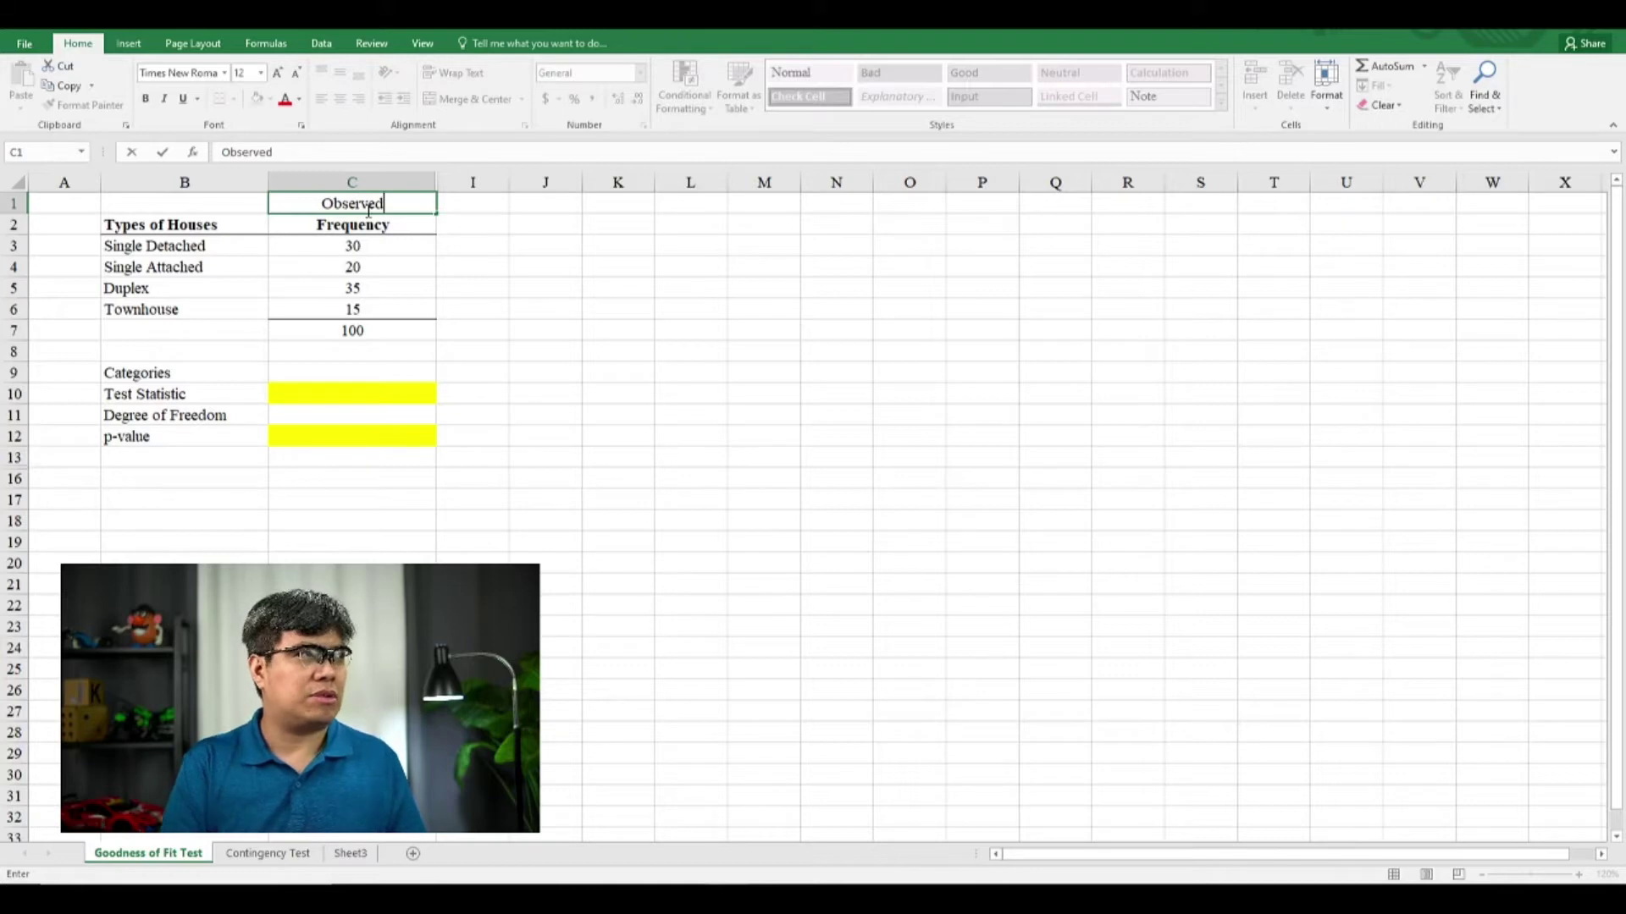
{"action": "key", "text": "Return"}
{"action": "left_click", "coordinate": [366, 210]}
{"action": "key", "text": "ctrl+b"}
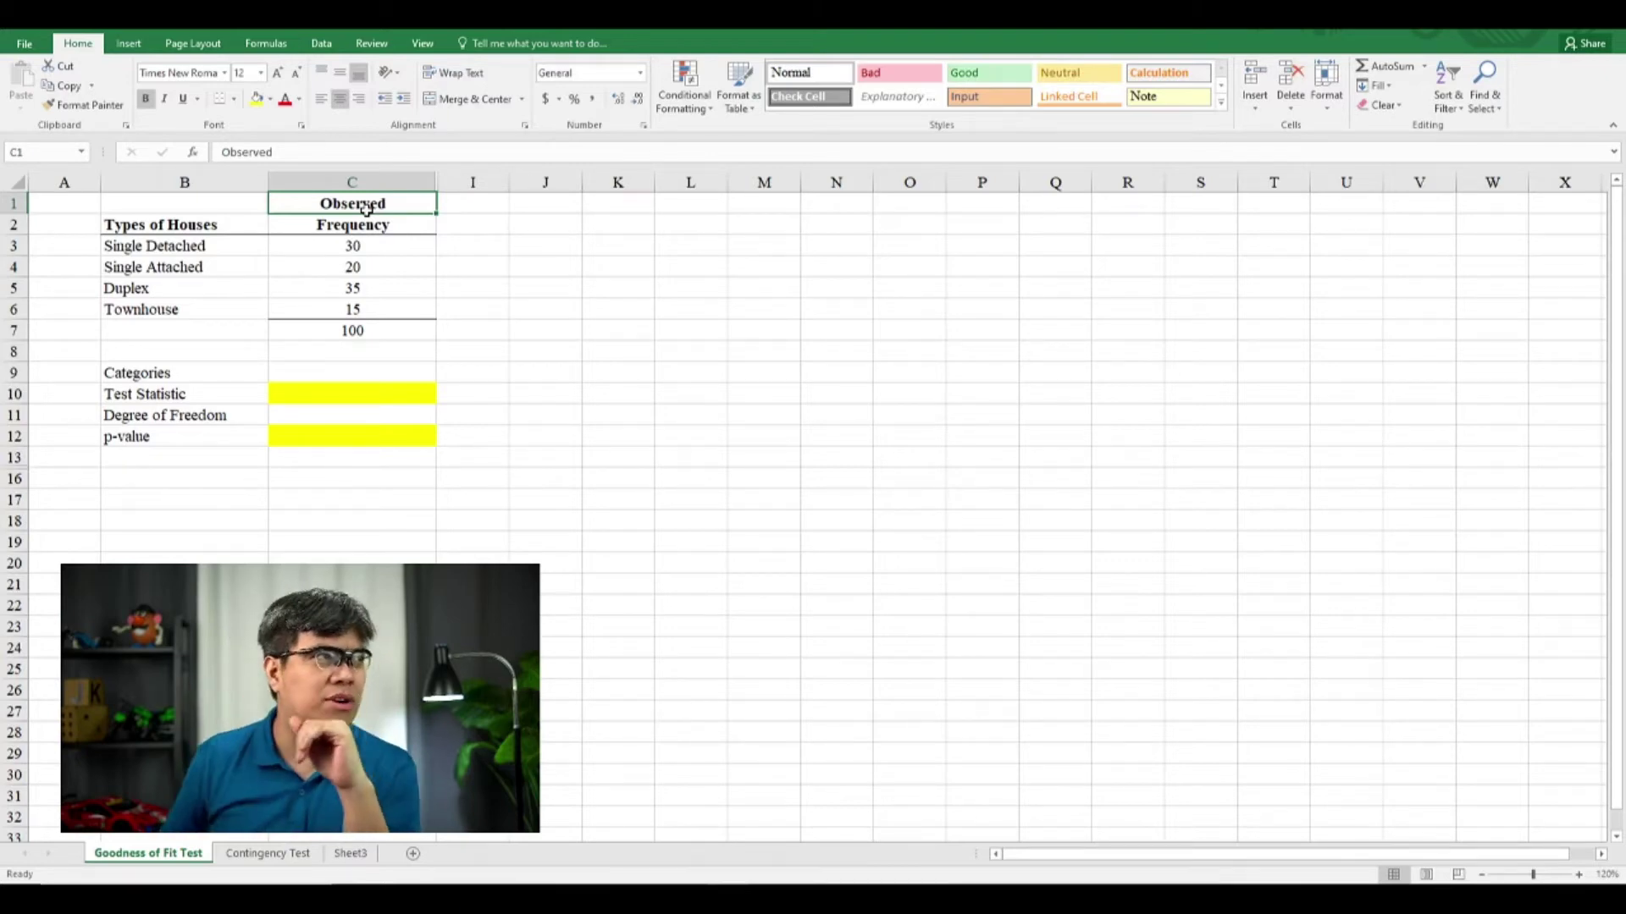
- Unhide columns D–H, from Hyp. Proportion through Sq. Diff/Exp. Freq
{"action": "left_click_drag", "start_coordinate": [421, 181], "coordinate": [468, 181]}
{"action": "right_click", "coordinate": [472, 184]}
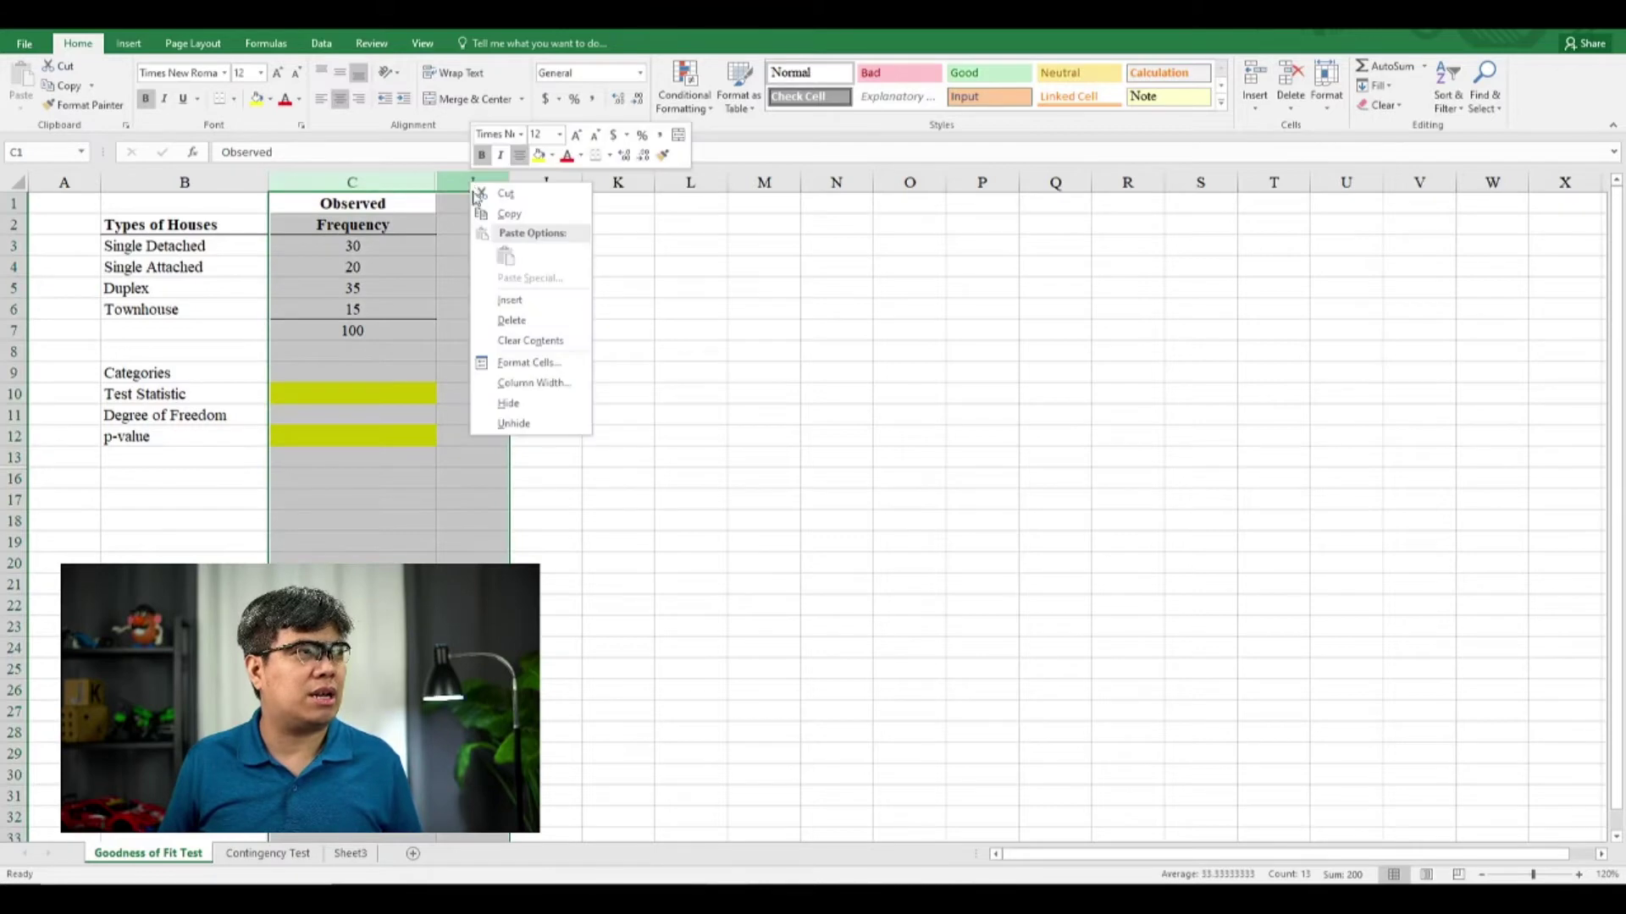
{"action": "left_click", "coordinate": [516, 383]}
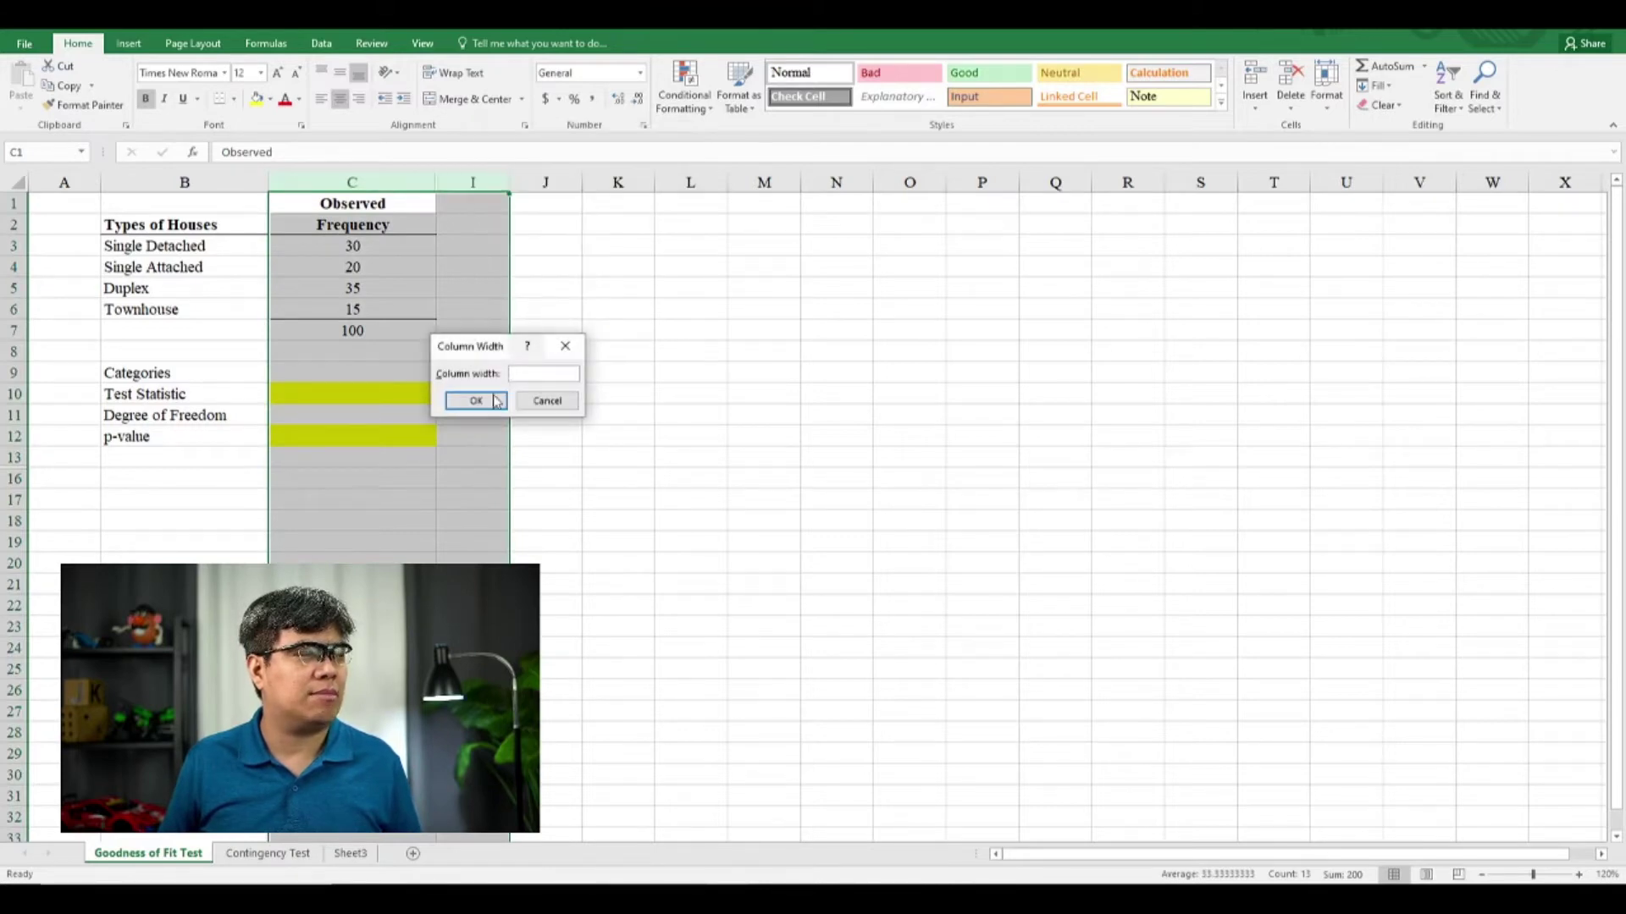
{"action": "left_click", "coordinate": [542, 401]}
{"action": "right_click", "coordinate": [468, 182]}
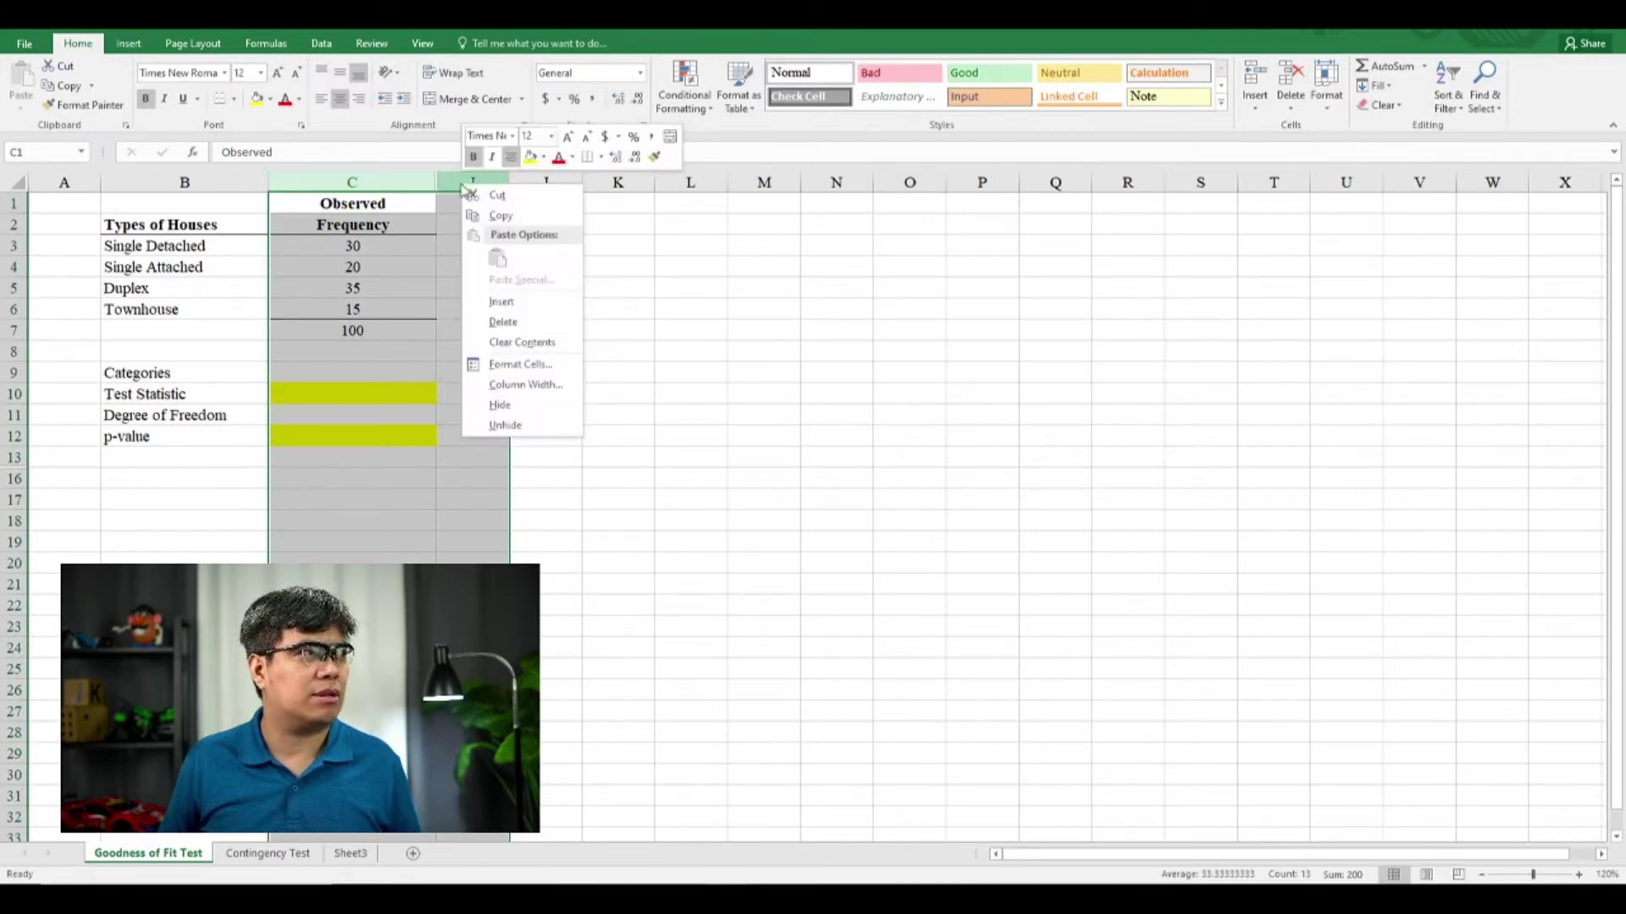
{"action": "left_click", "coordinate": [508, 424]}
{"action": "left_click", "coordinate": [555, 329]}
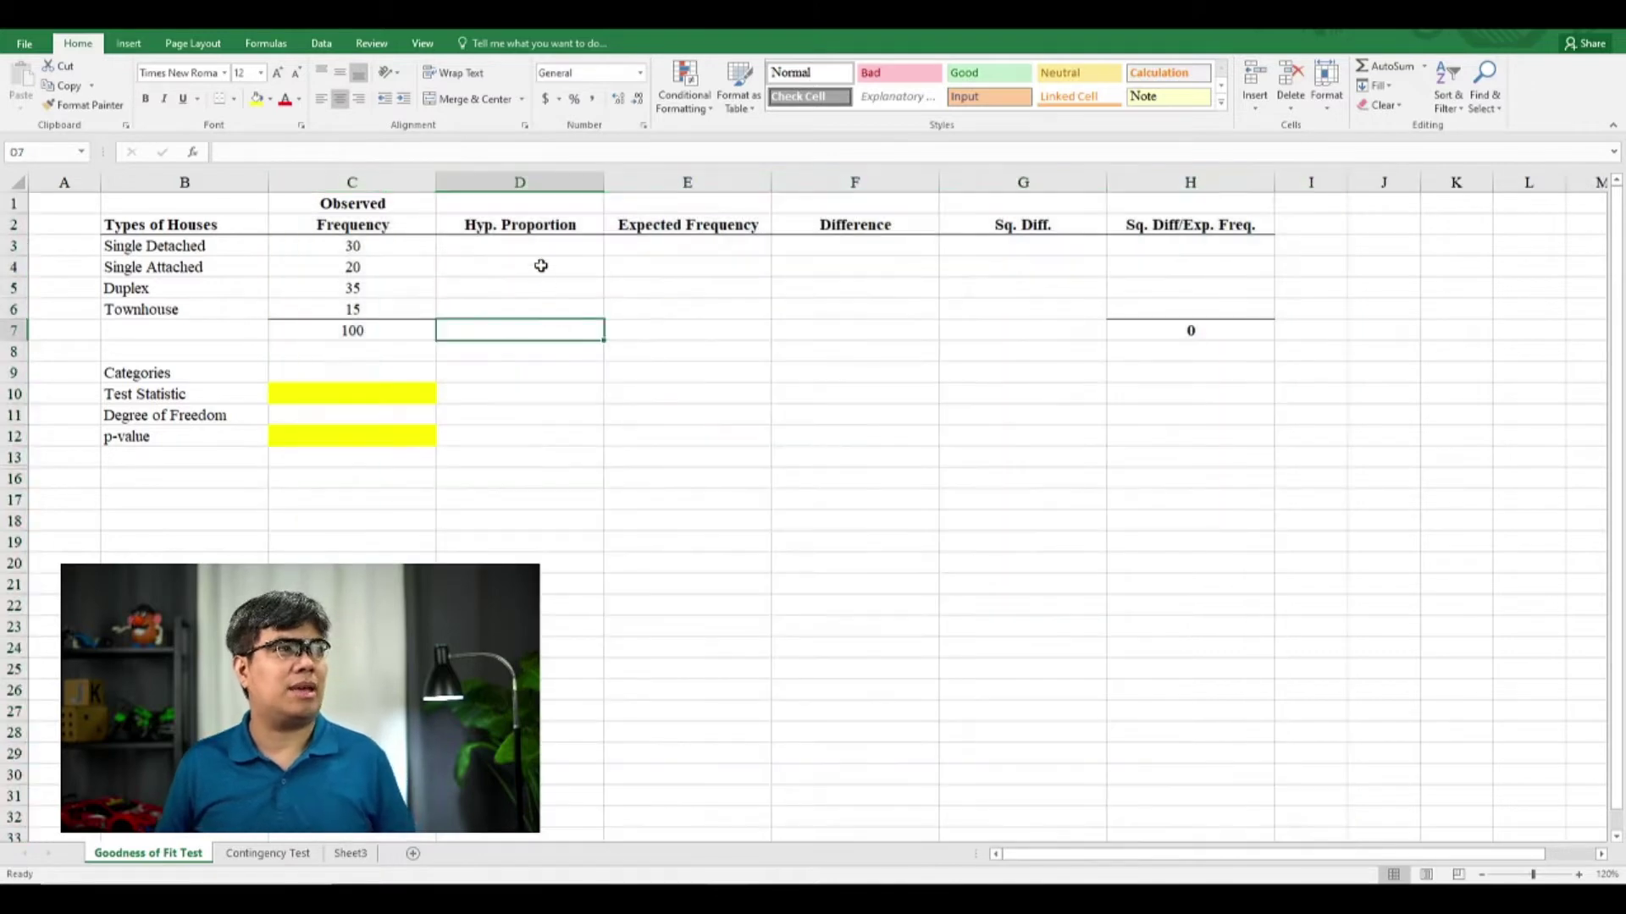
- Enter 0.25 in D3:D6 as the hypothesized proportion for all four house types
{"action": "left_click", "coordinate": [519, 222]}
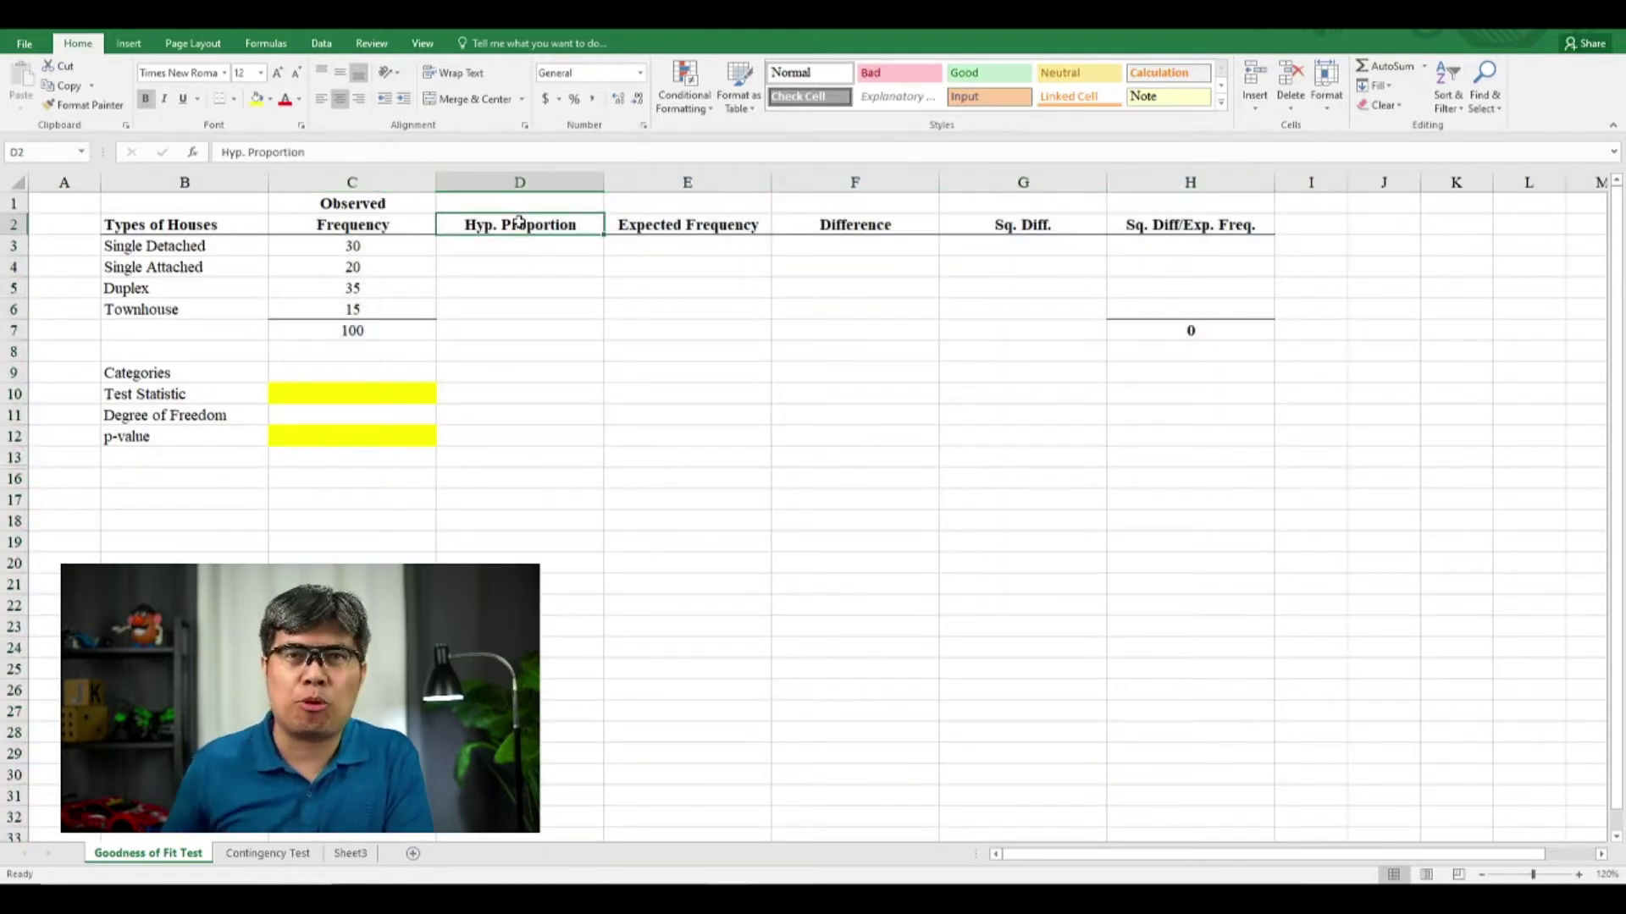
{"action": "left_click", "coordinate": [525, 351]}
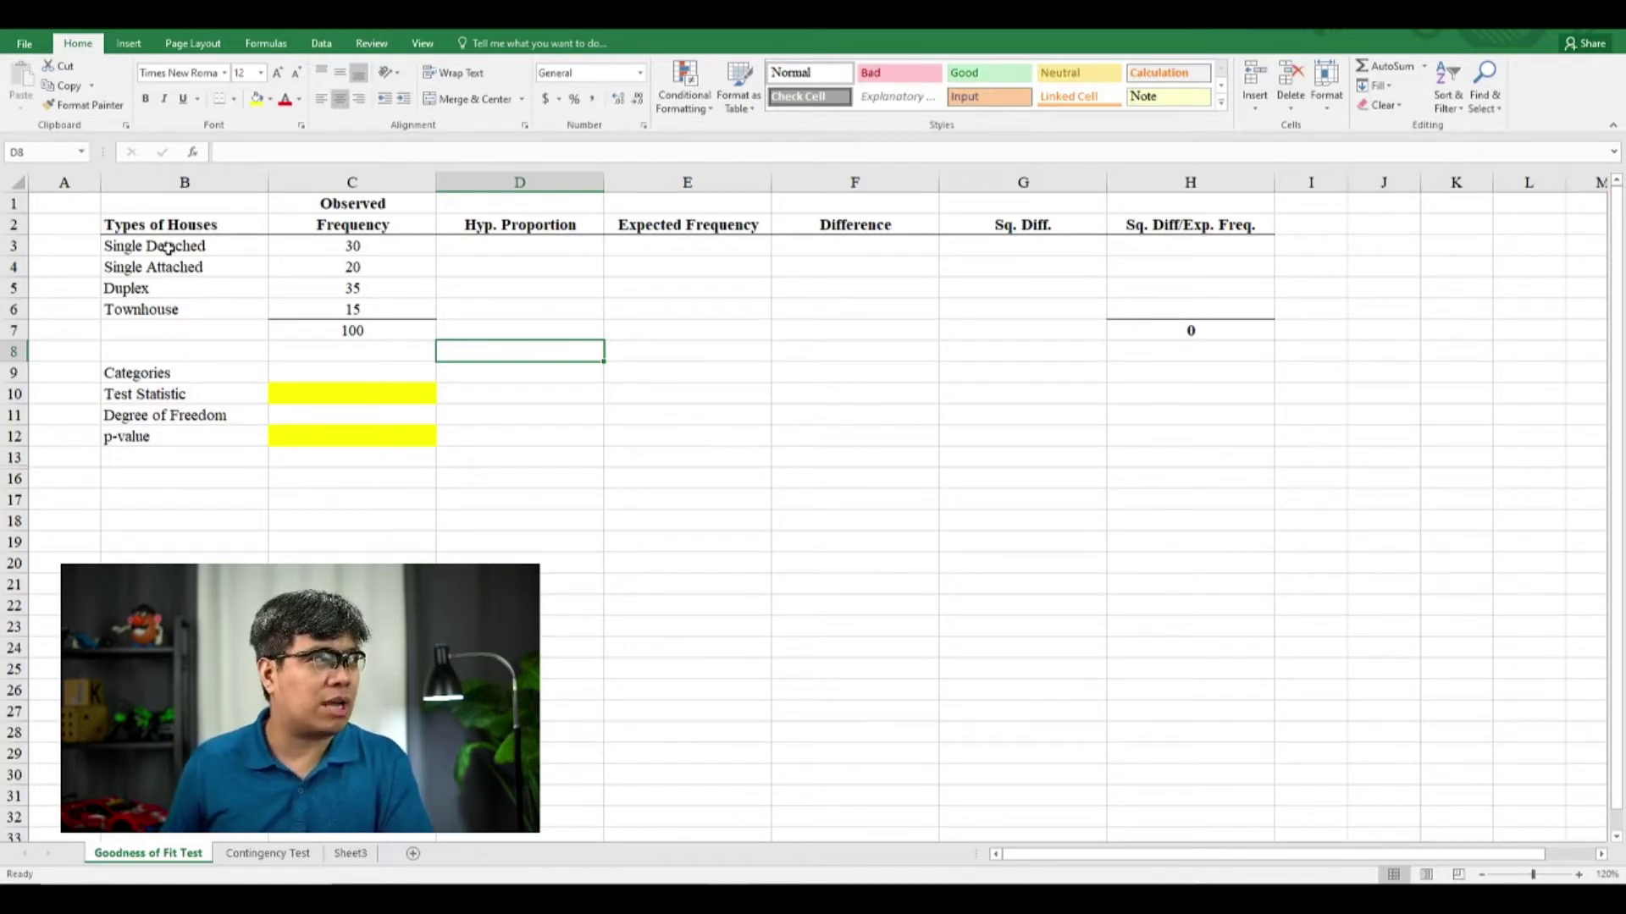
{"action": "left_click_drag", "start_coordinate": [165, 247], "coordinate": [186, 310]}
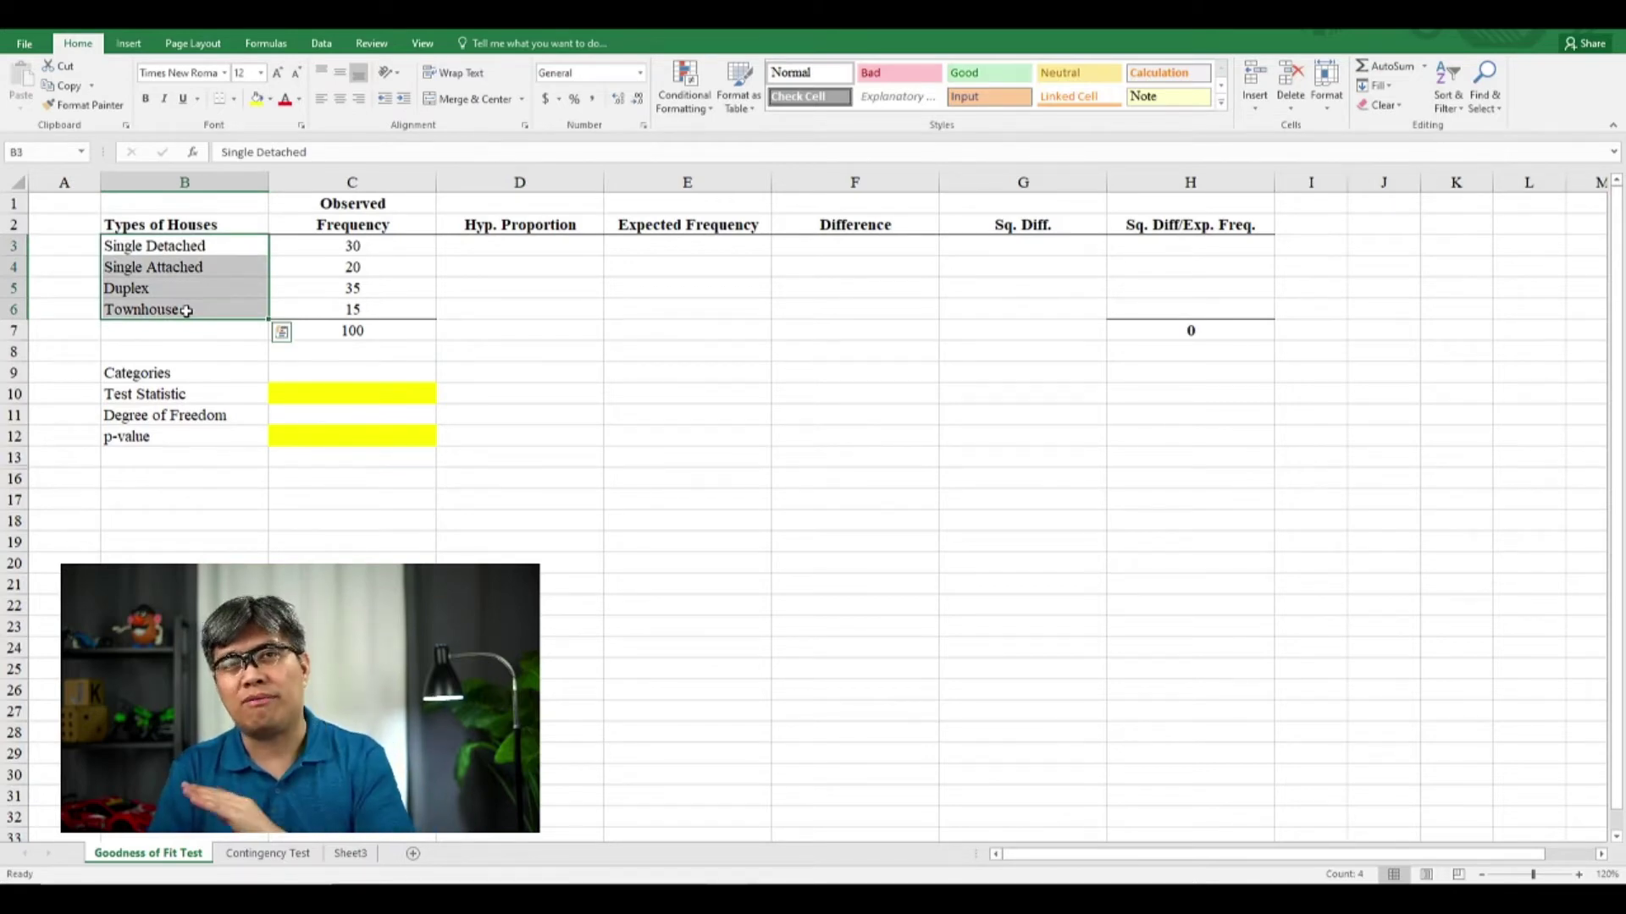
{"action": "left_click", "coordinate": [476, 246]}
{"action": "type", "text": ".25"}
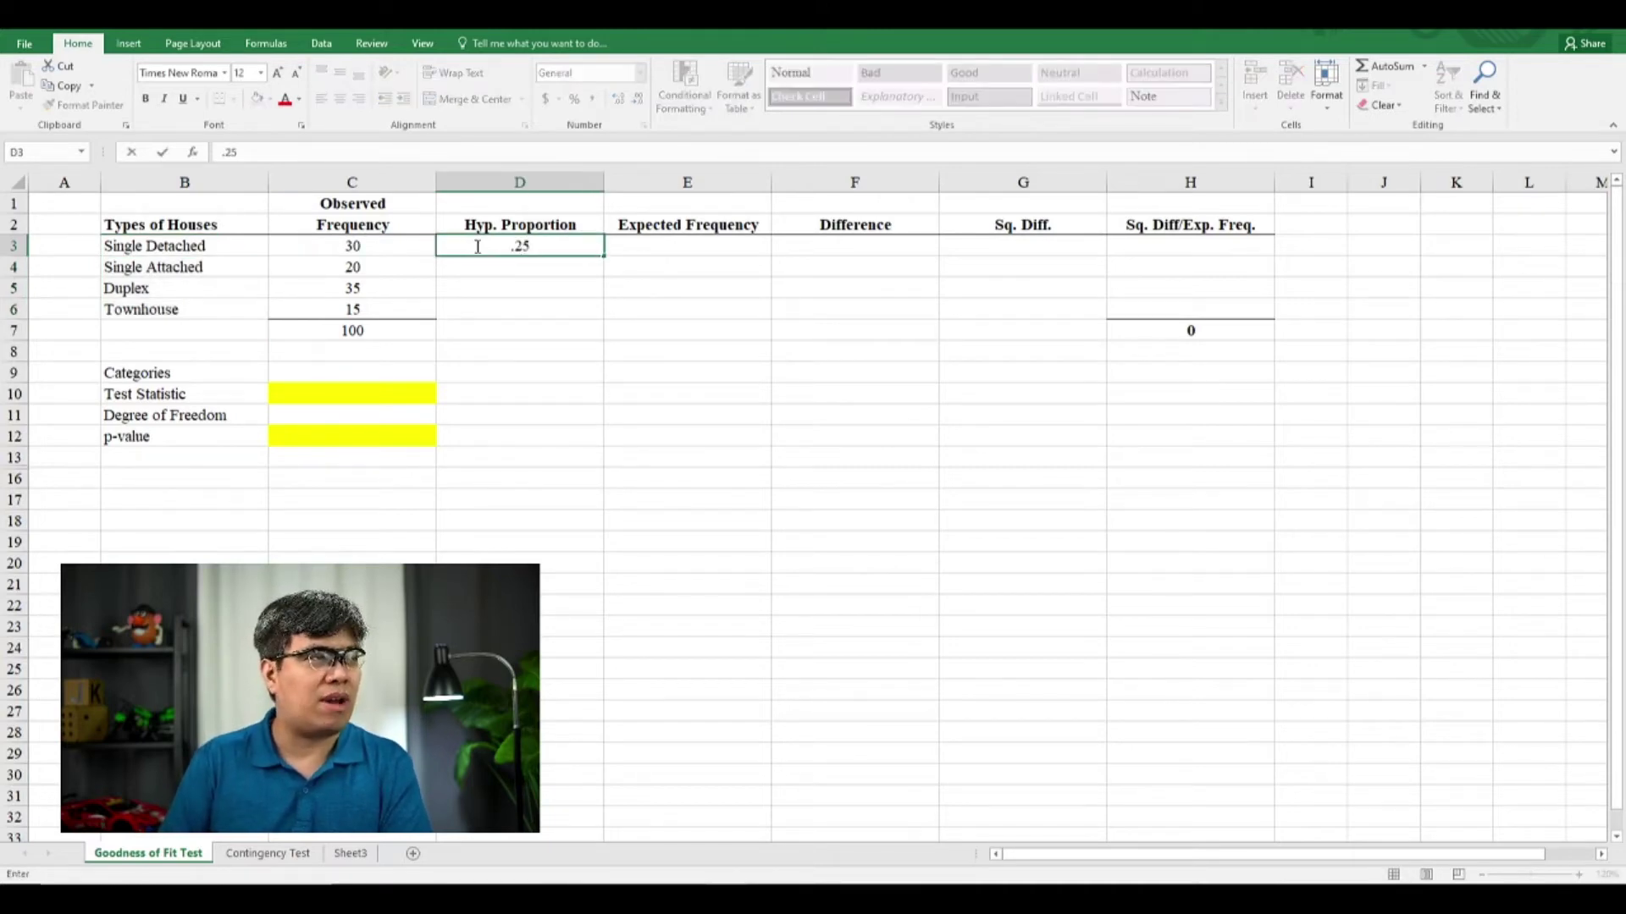
{"action": "key", "text": "Return"}
{"action": "type", "text": ".25"}
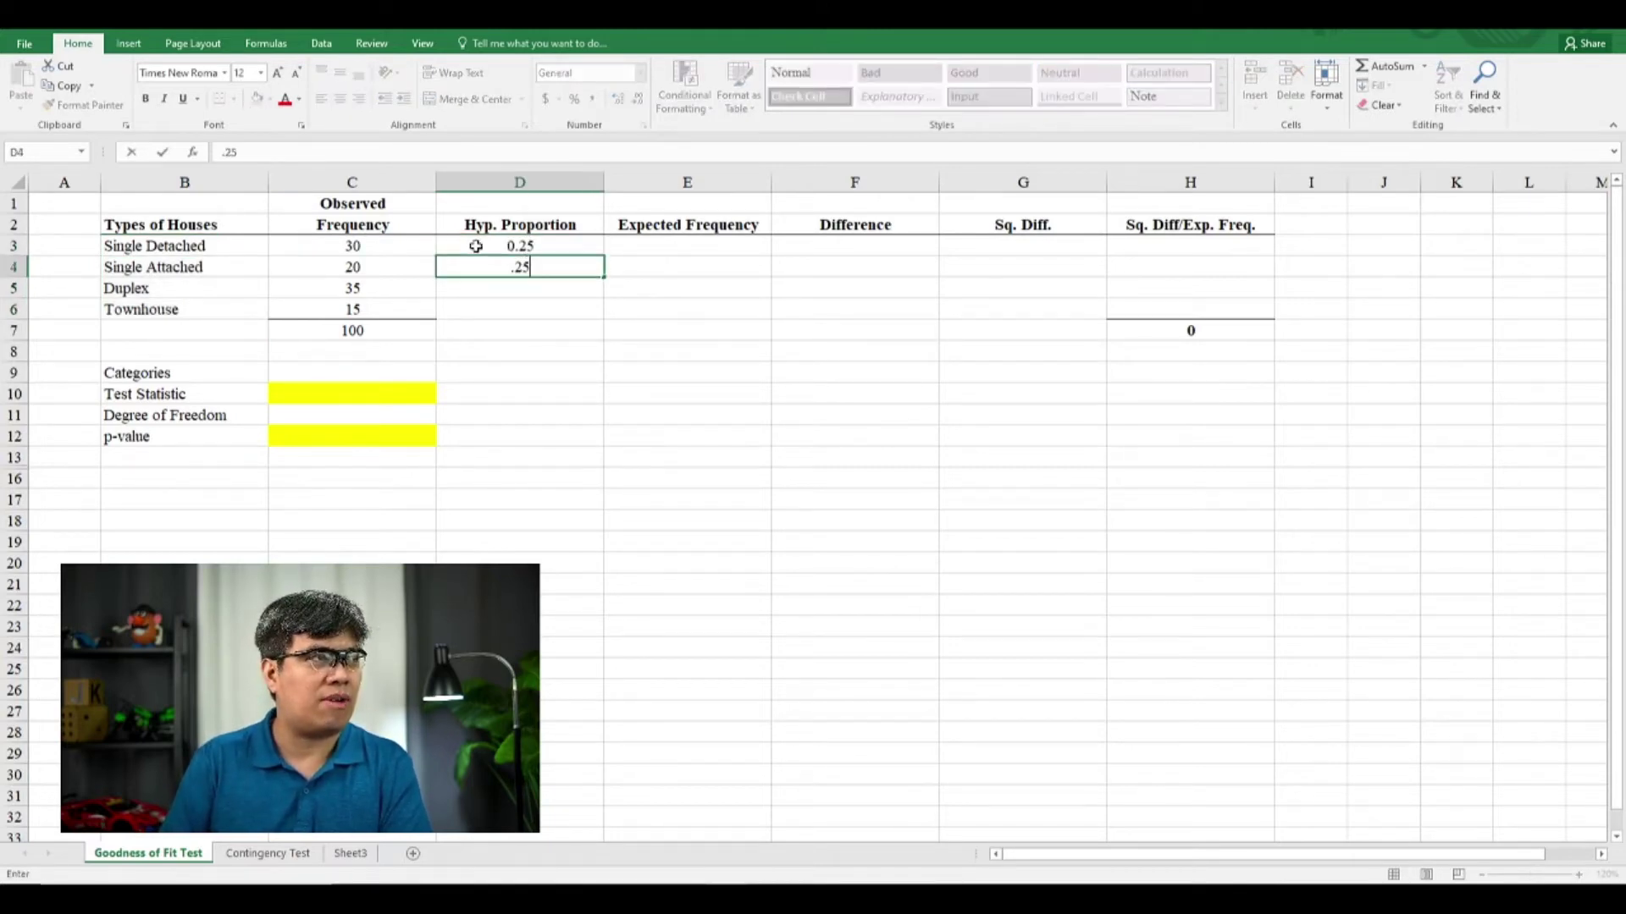
{"action": "key", "text": "Return"}
{"action": "type", "text": ".25"}
{"action": "key", "text": "Return"}
{"action": "type", "text": ".25"}
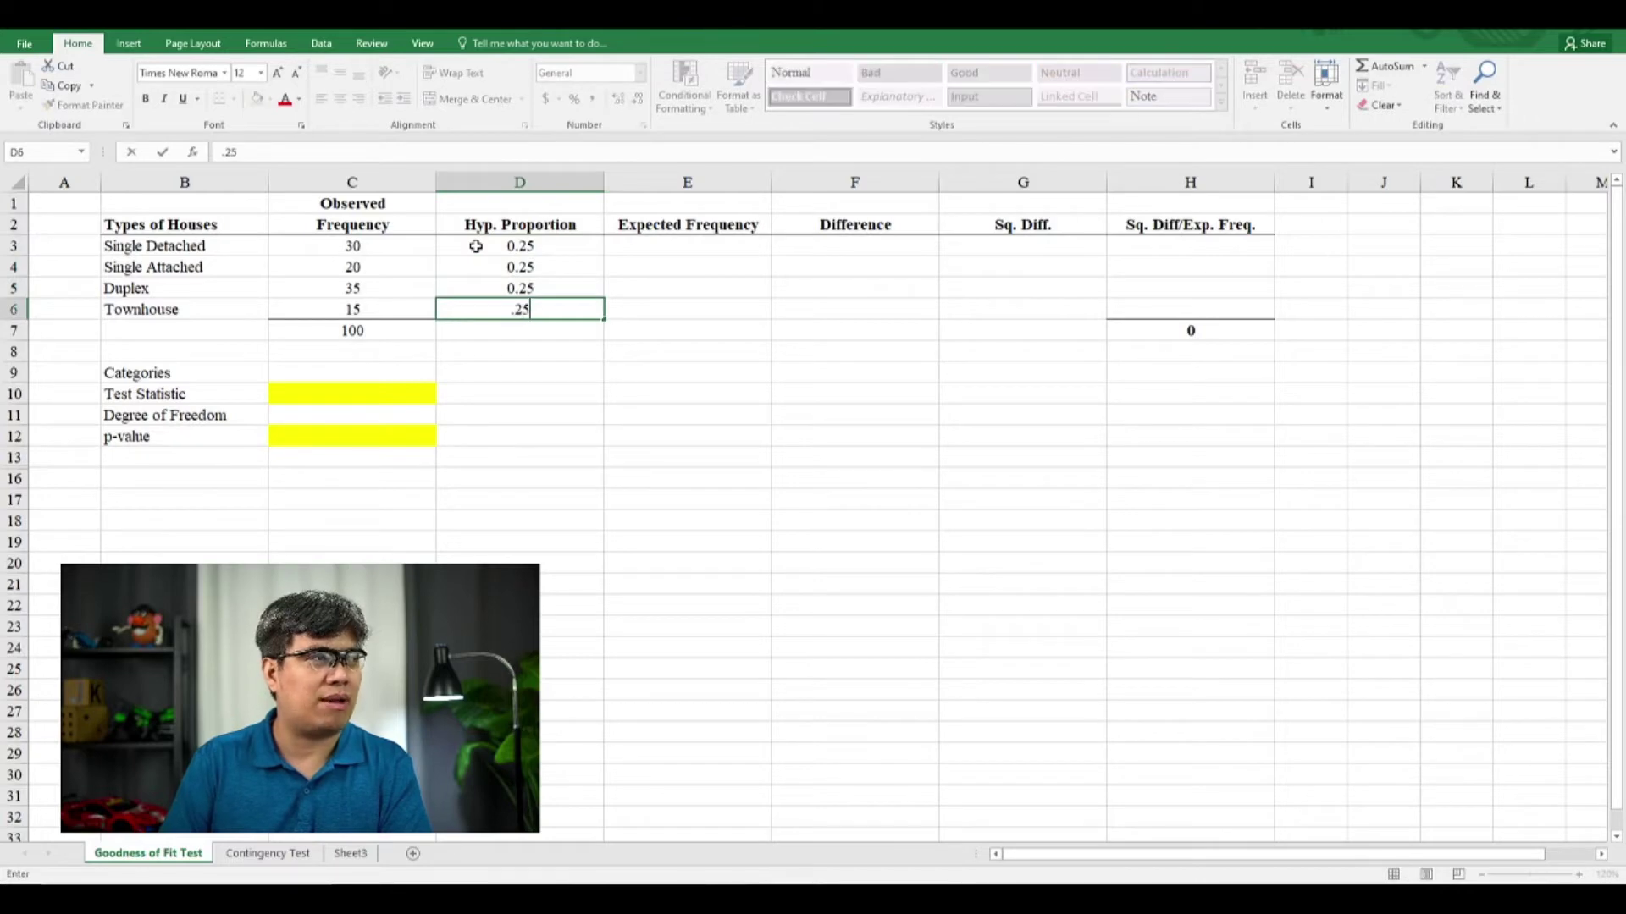
{"action": "key", "text": "Return"}
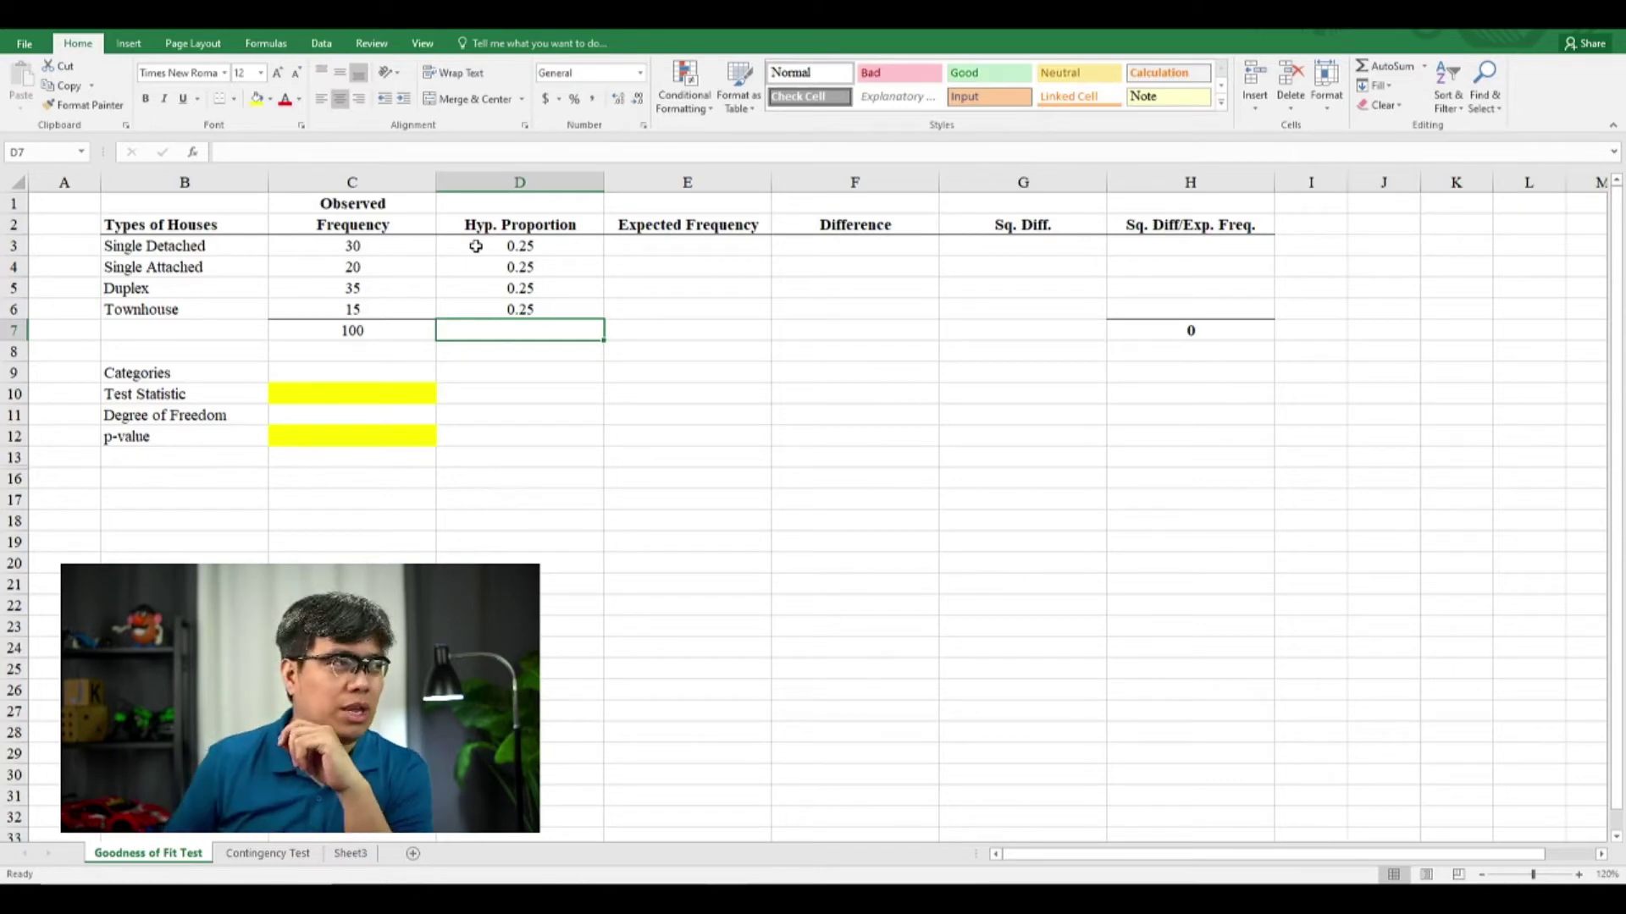
- Unhide rows 14–15 to show the Step 01 null and alternative hypotheses
{"action": "left_click_drag", "start_coordinate": [16, 457], "coordinate": [25, 476]}
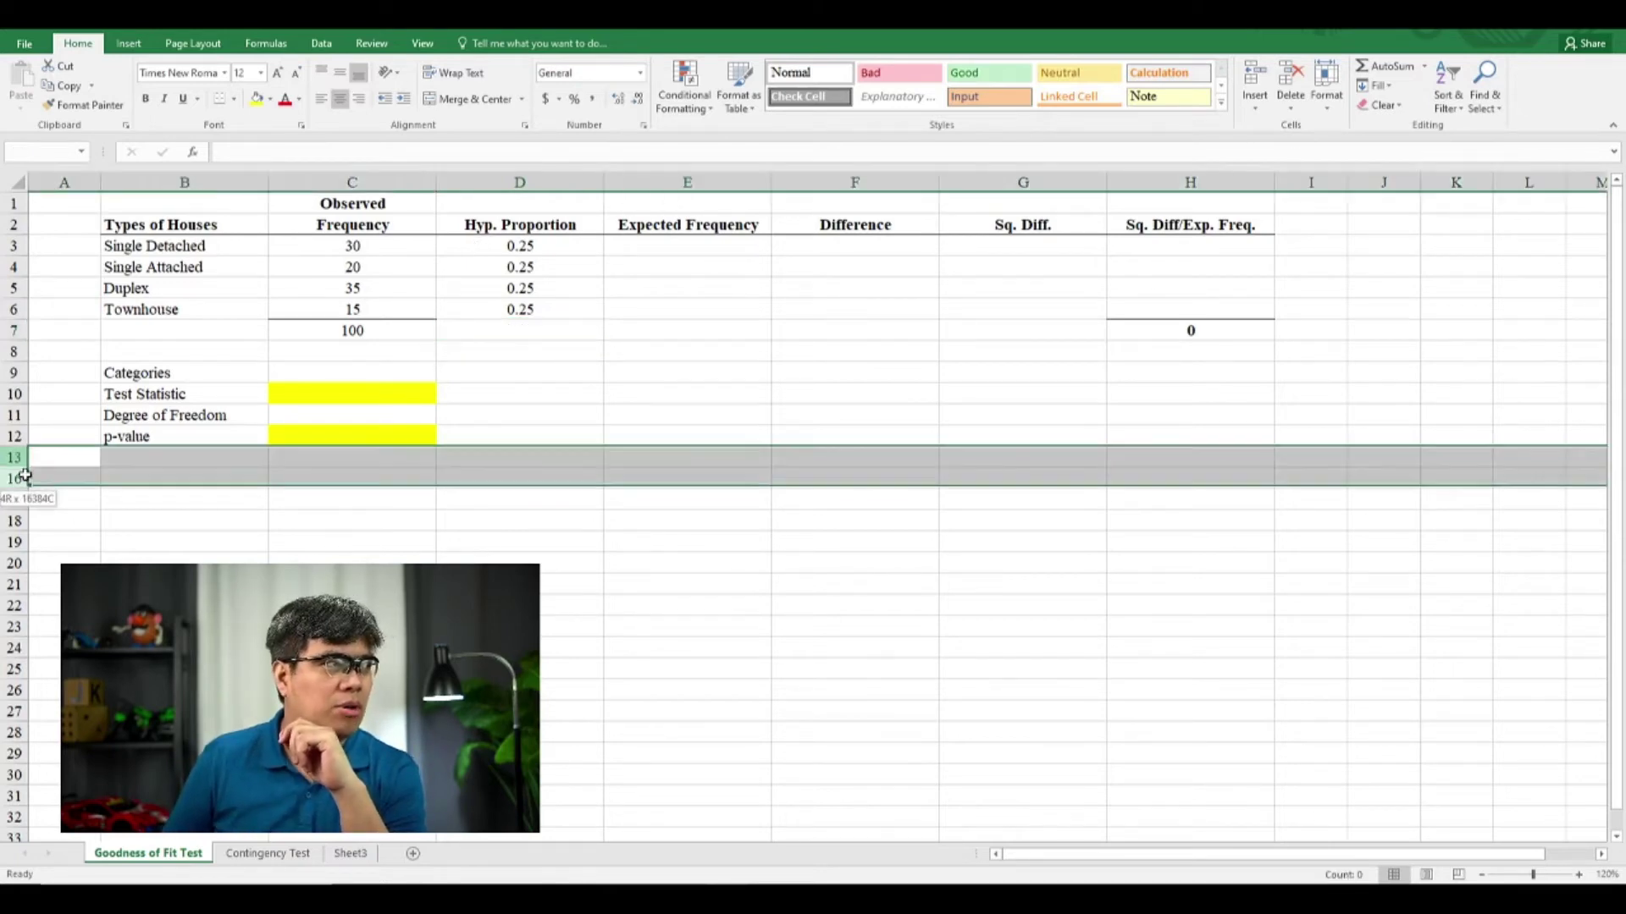
{"action": "right_click", "coordinate": [24, 476]}
{"action": "left_click", "coordinate": [38, 687]}
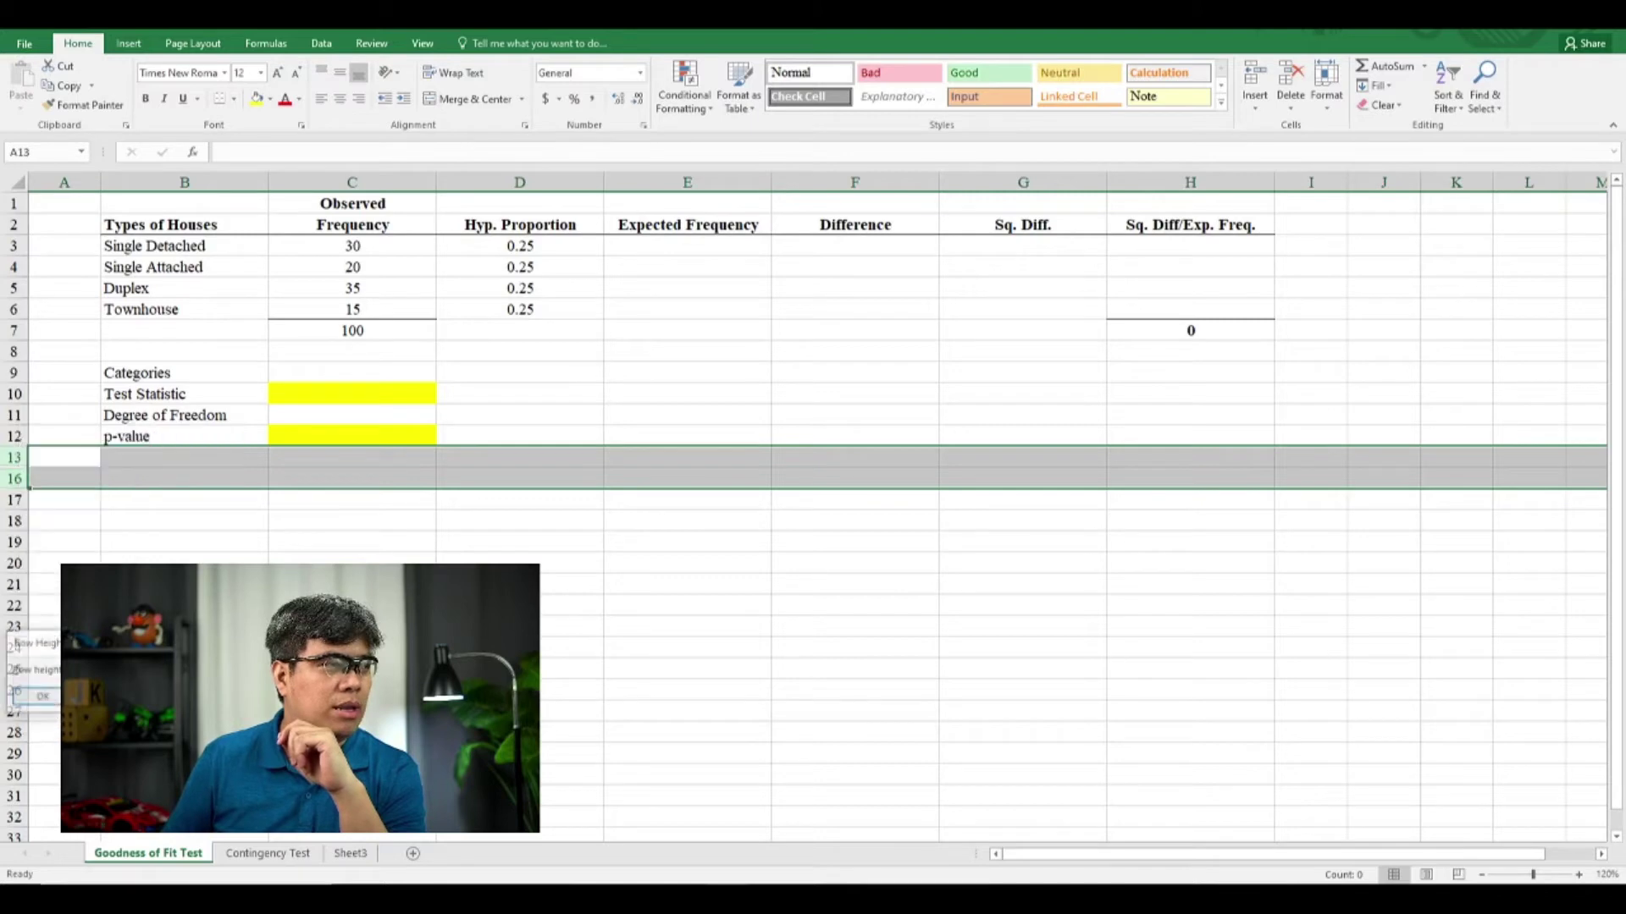
{"action": "key", "text": "Return"}
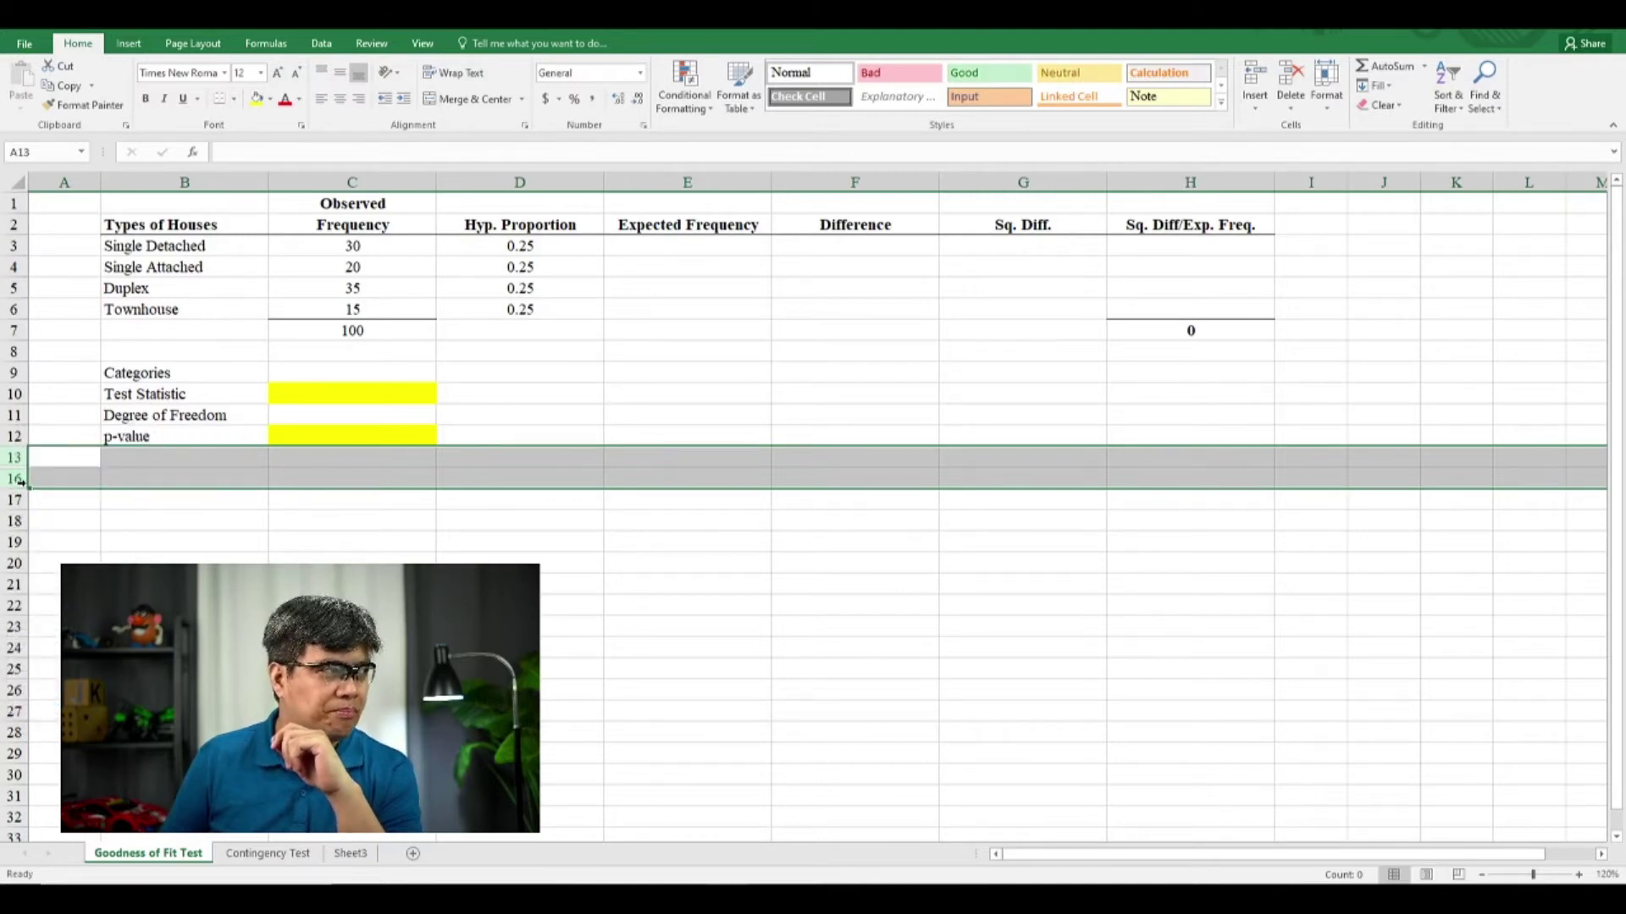
{"action": "right_click", "coordinate": [23, 480]}
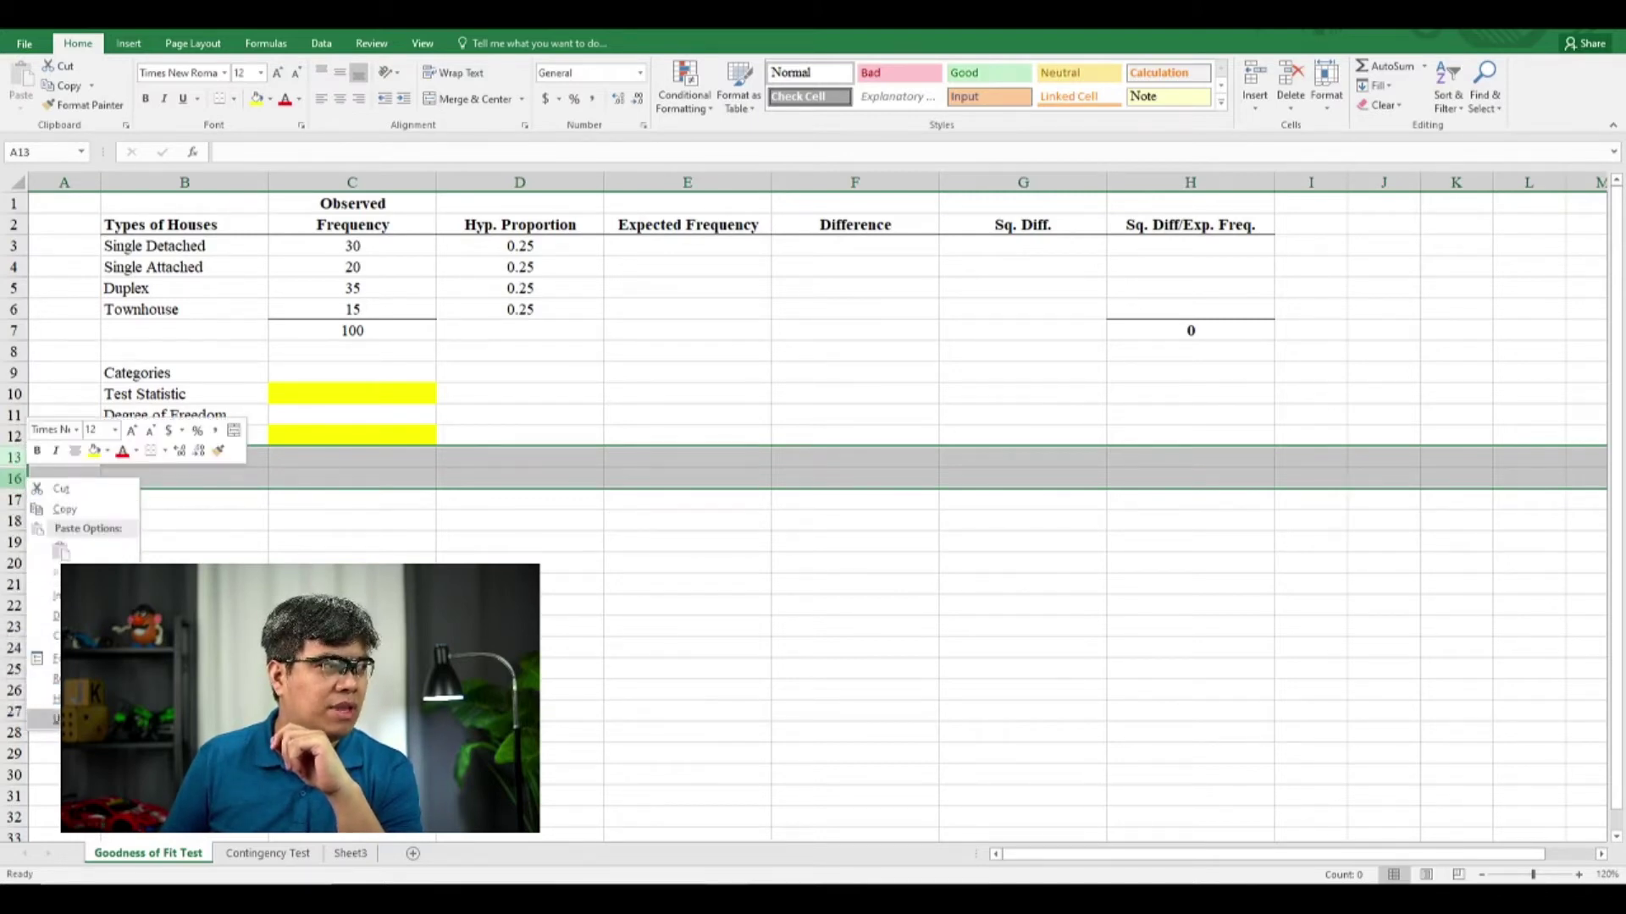
{"action": "left_click", "coordinate": [76, 720]}
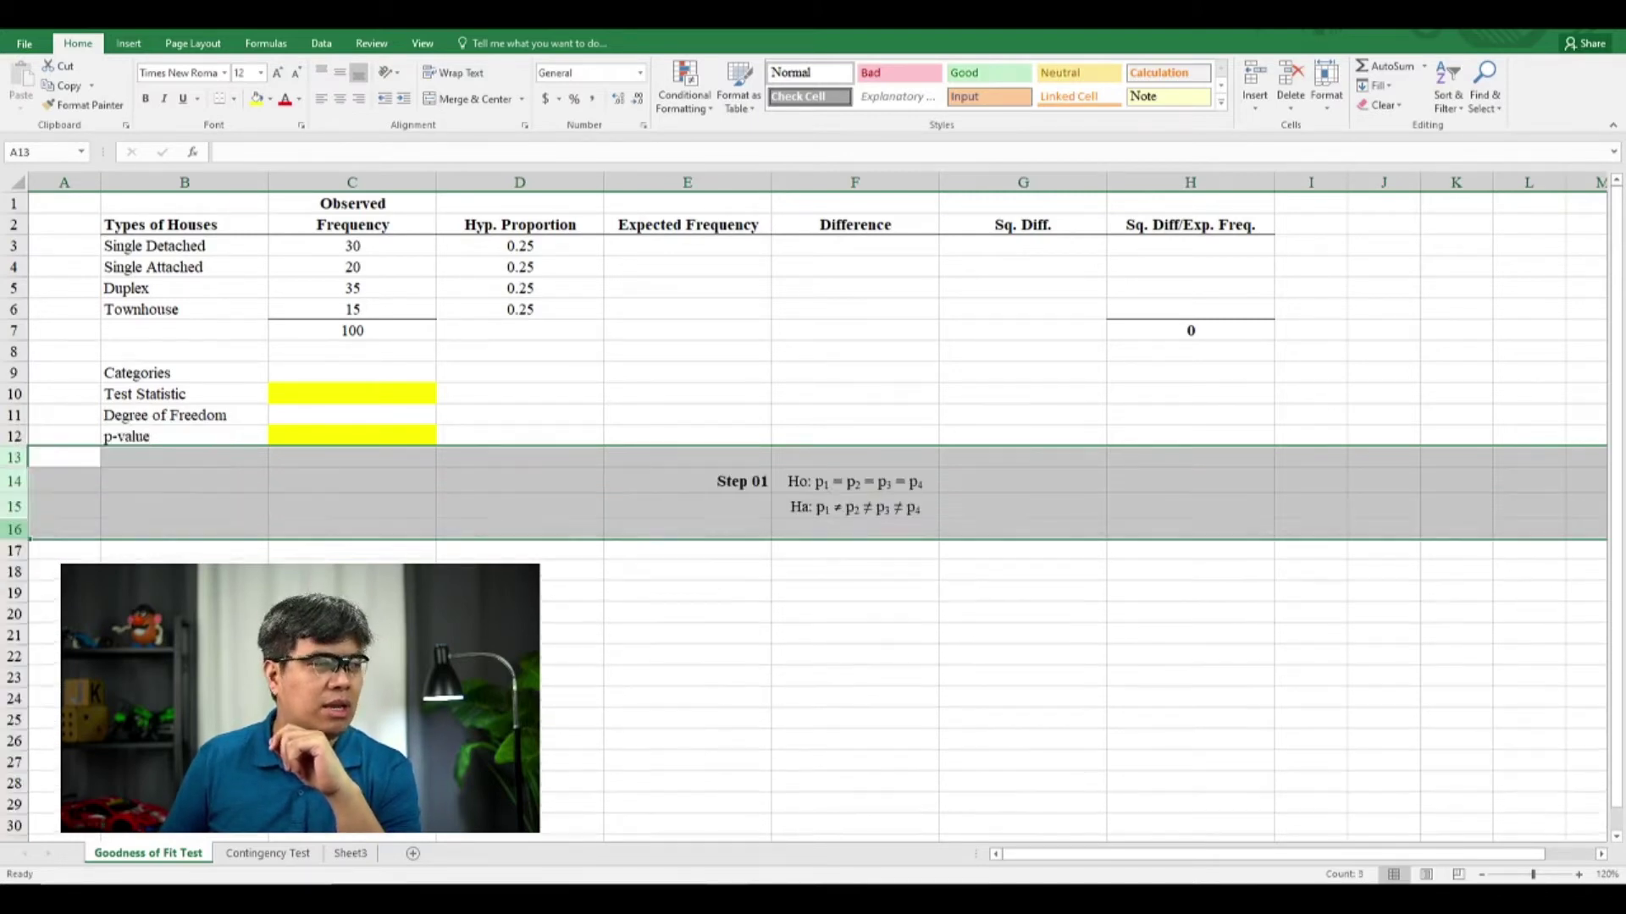
{"action": "left_click", "coordinate": [813, 488]}
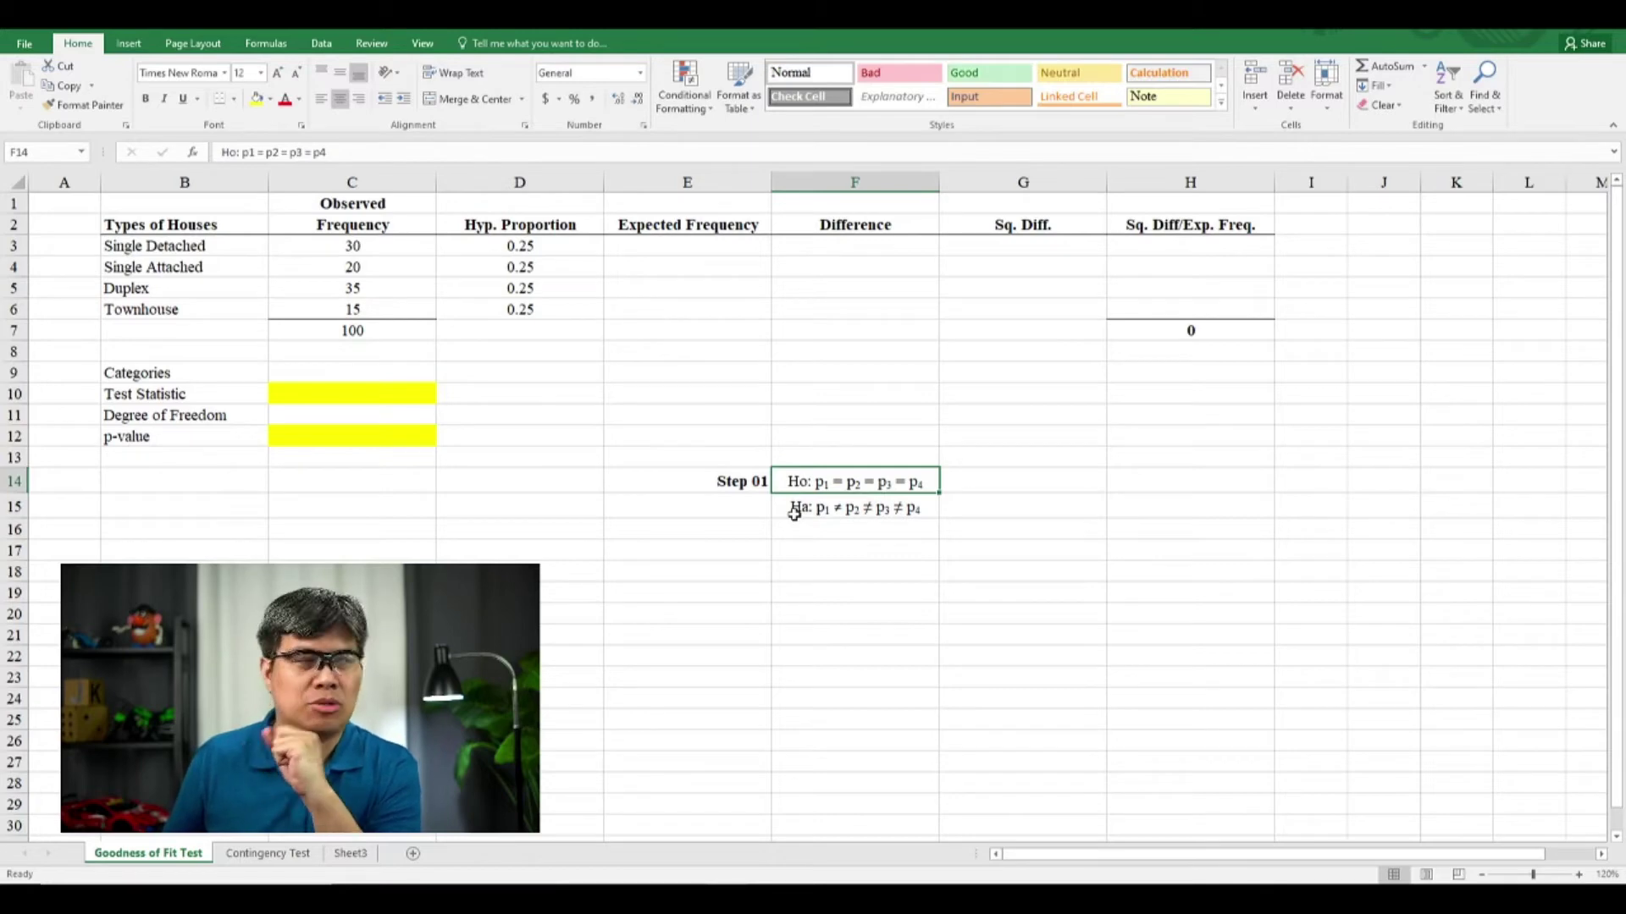
{"action": "left_click", "coordinate": [742, 526]}
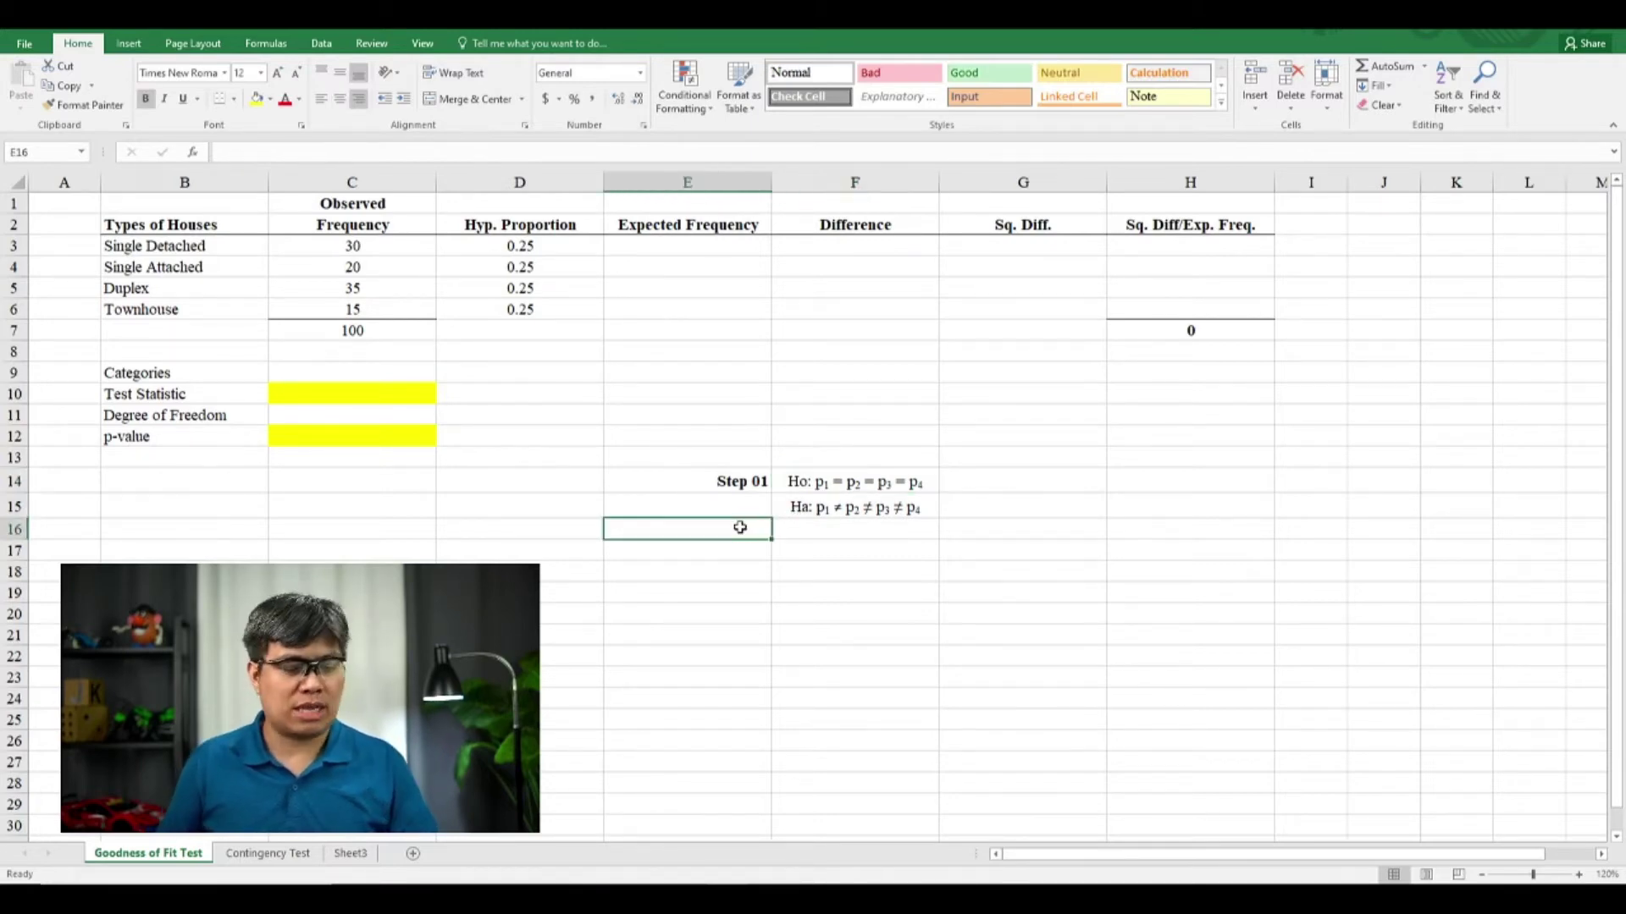
- Copy the Step 01 label format into E17 and relabel it 'Step 02'
{"action": "key", "text": "Up"}
{"action": "key", "text": "Up"}
{"action": "key", "text": "ctrl+c"}
{"action": "key", "text": "Down"}
{"action": "key", "text": "Down"}
{"action": "key", "text": "Down"}
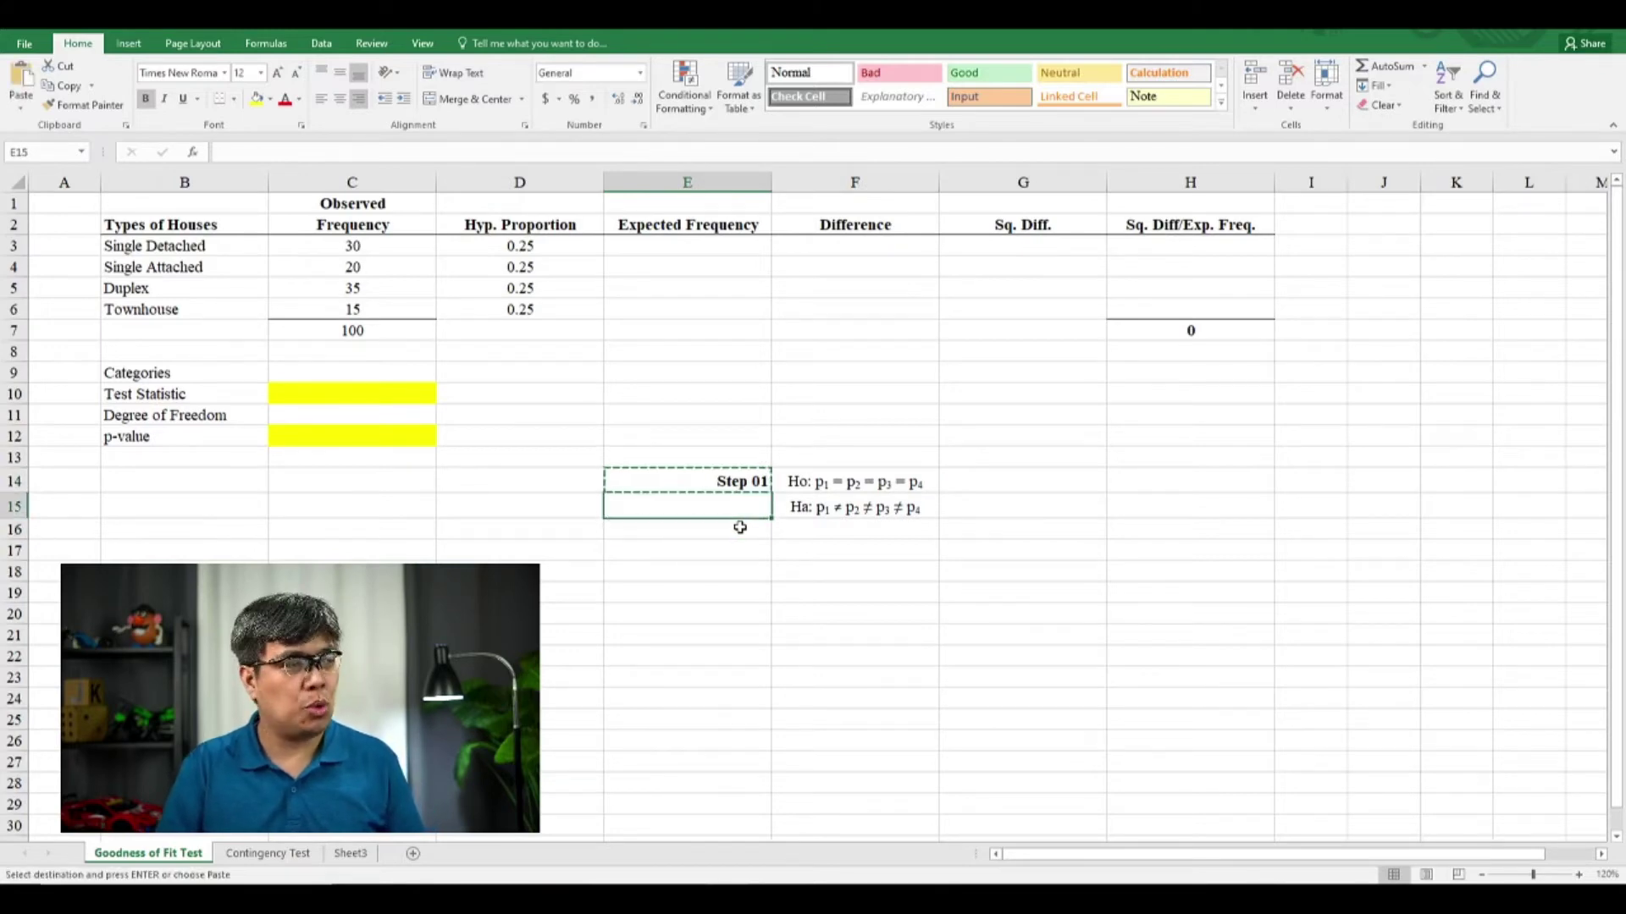
{"action": "key", "text": "ctrl+v"}
{"action": "type", "text": "Step 02"}
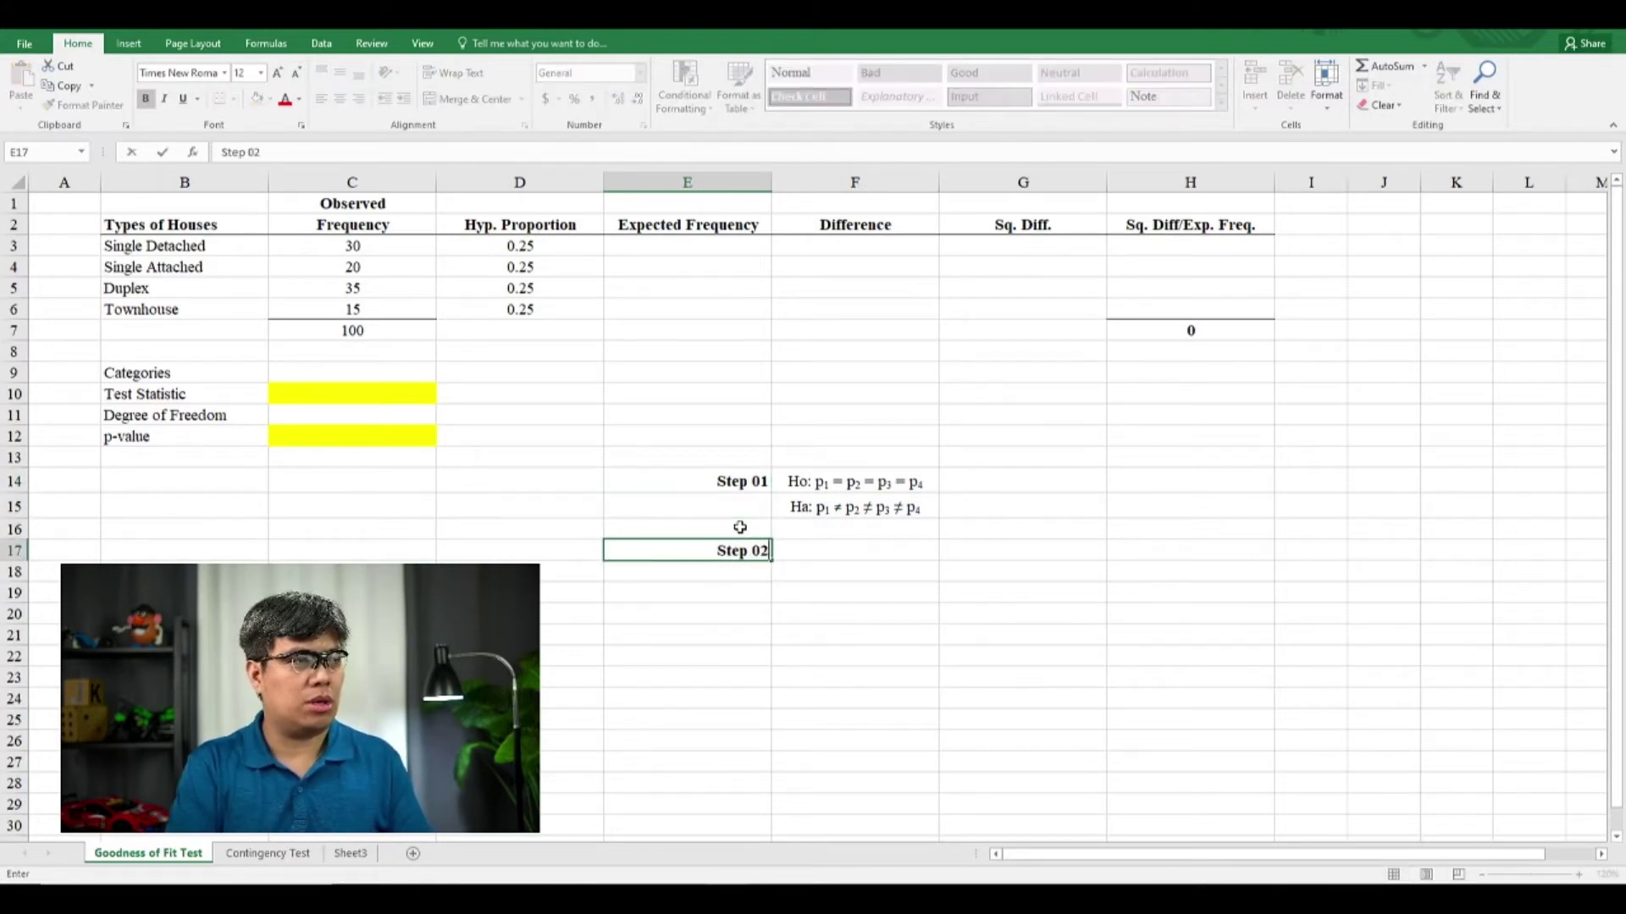
{"action": "key", "text": "Return"}
- Enter 'α = 0.05' in F17 using the alpha symbol, in a smaller font
{"action": "key", "text": "Right"}
{"action": "key", "text": "Up"}
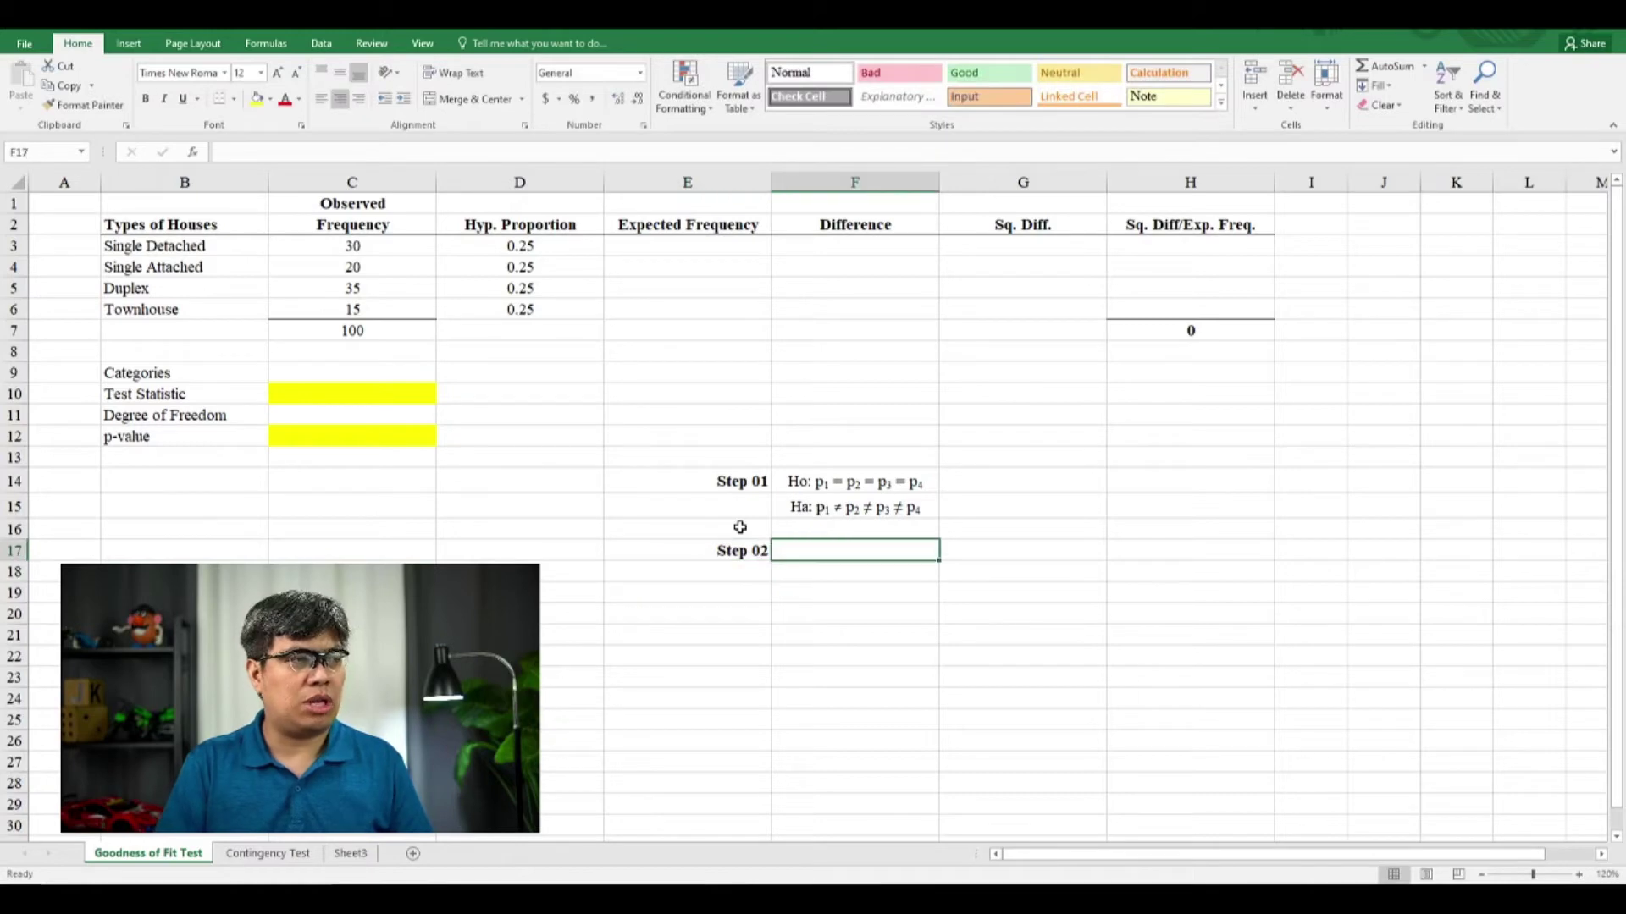
{"action": "left_click", "coordinate": [135, 46]}
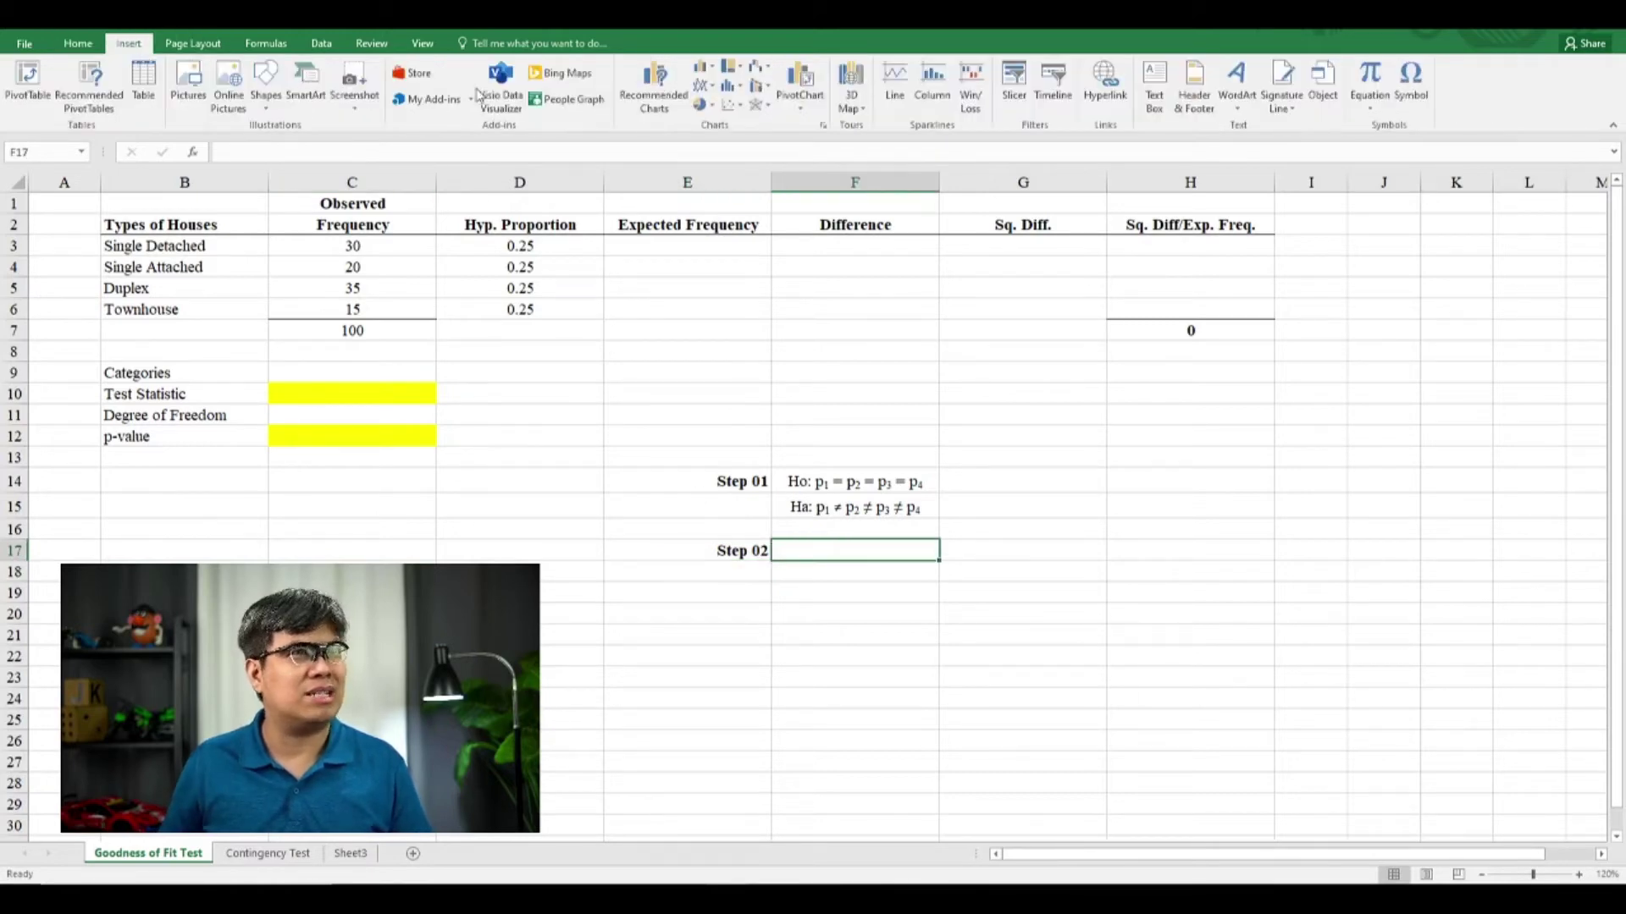
{"action": "left_click", "coordinate": [1411, 84]}
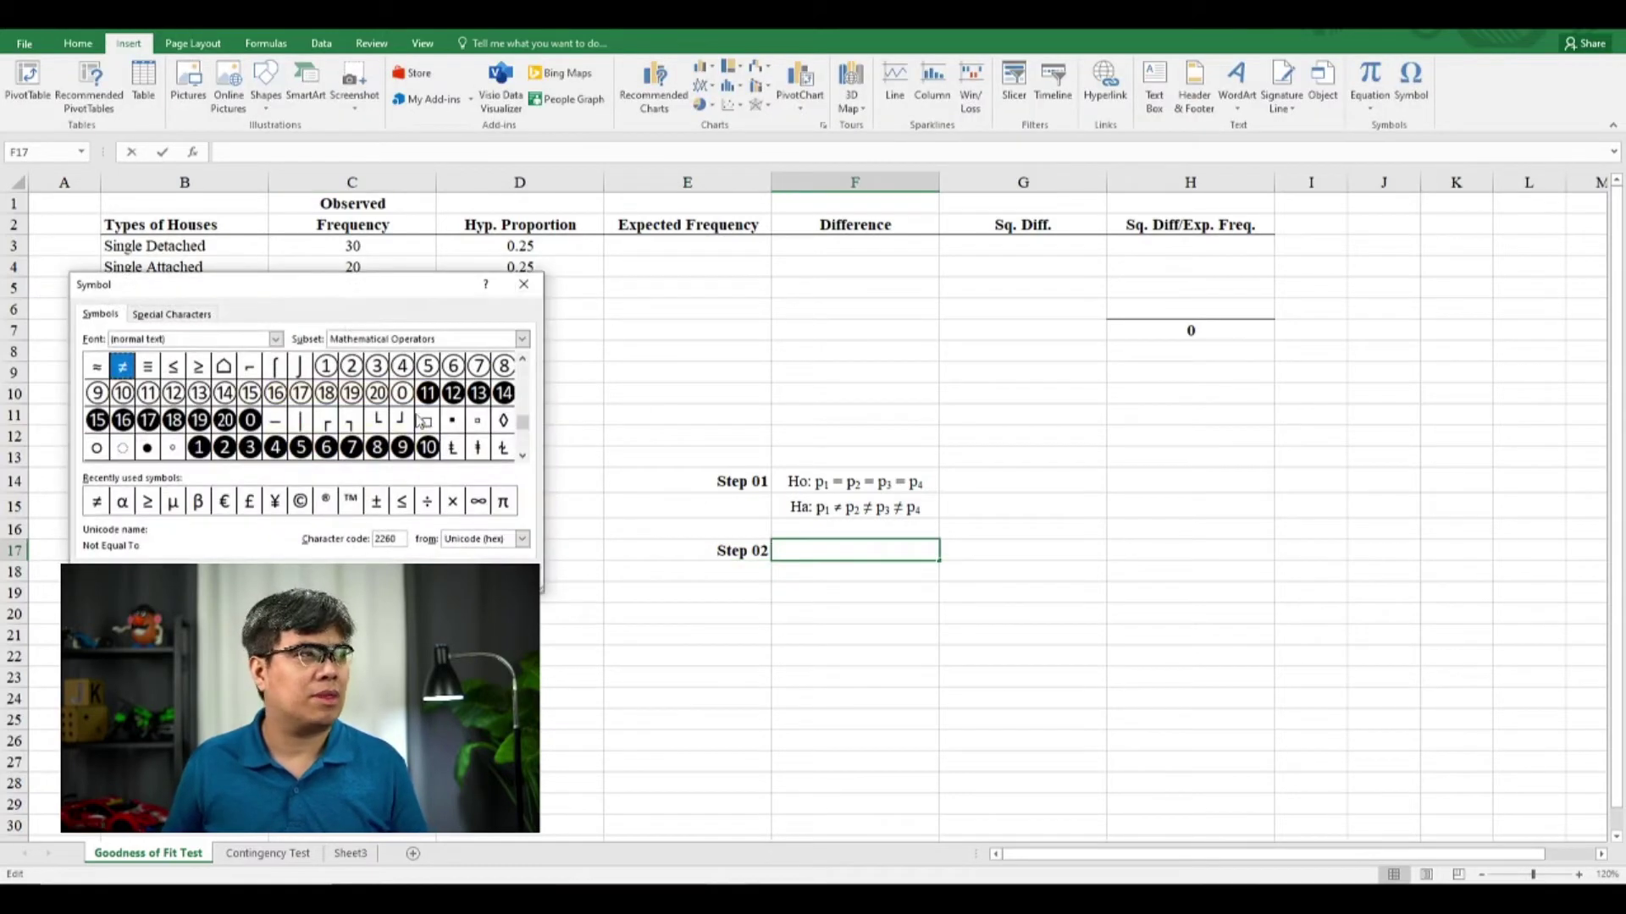
{"action": "left_click", "coordinate": [123, 502]}
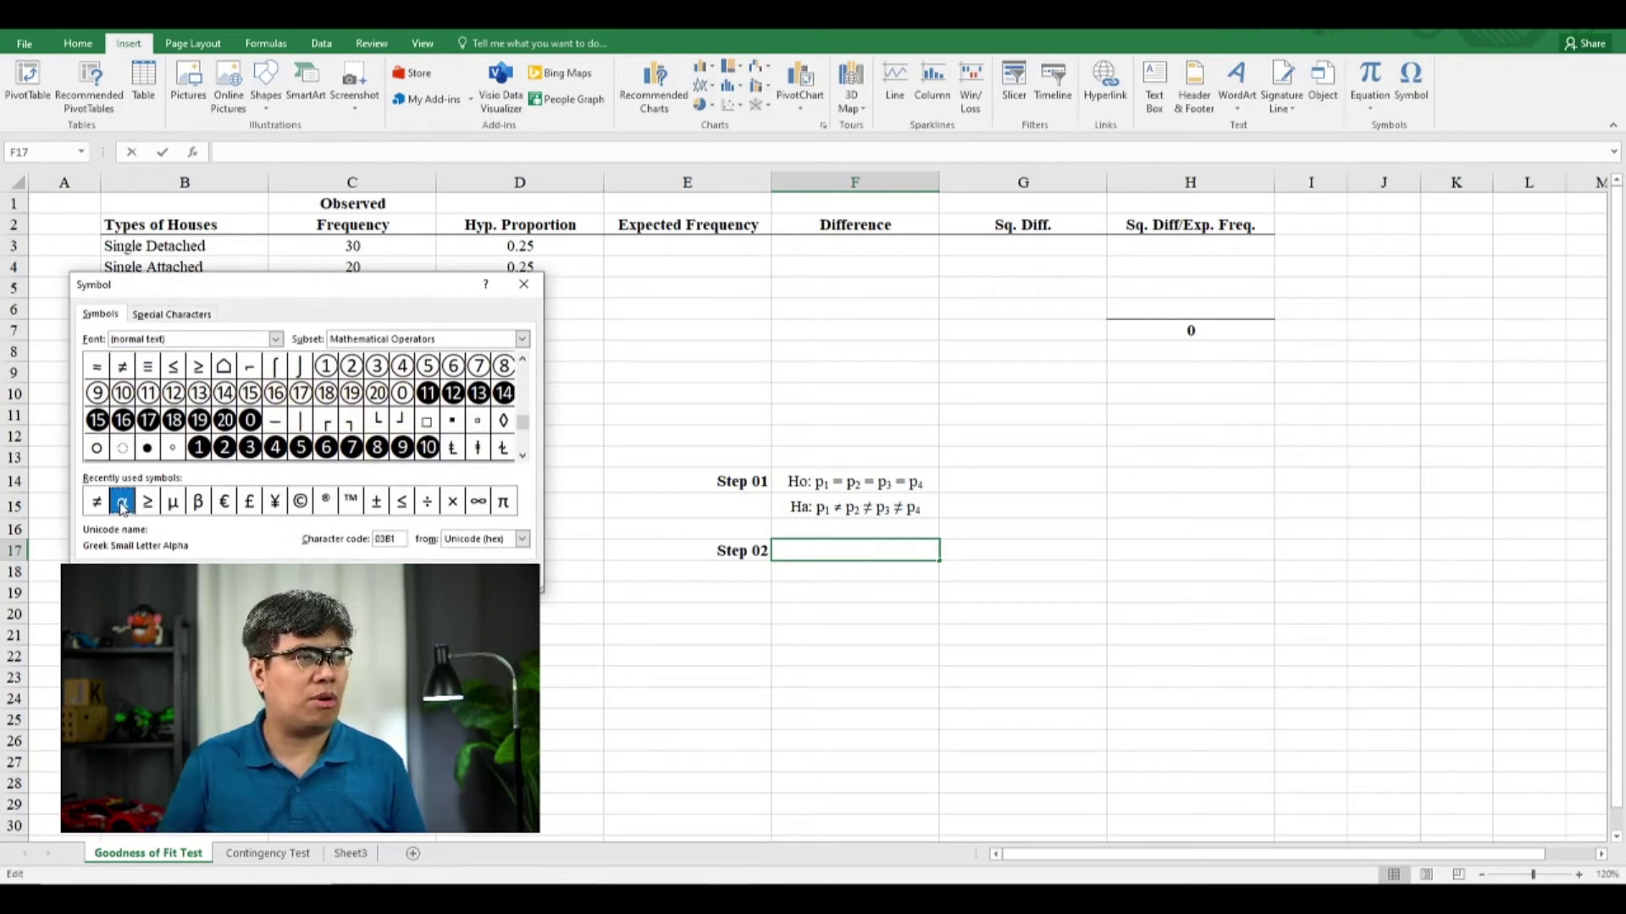
{"action": "double_click", "coordinate": [122, 502]}
{"action": "key", "text": "Escape"}
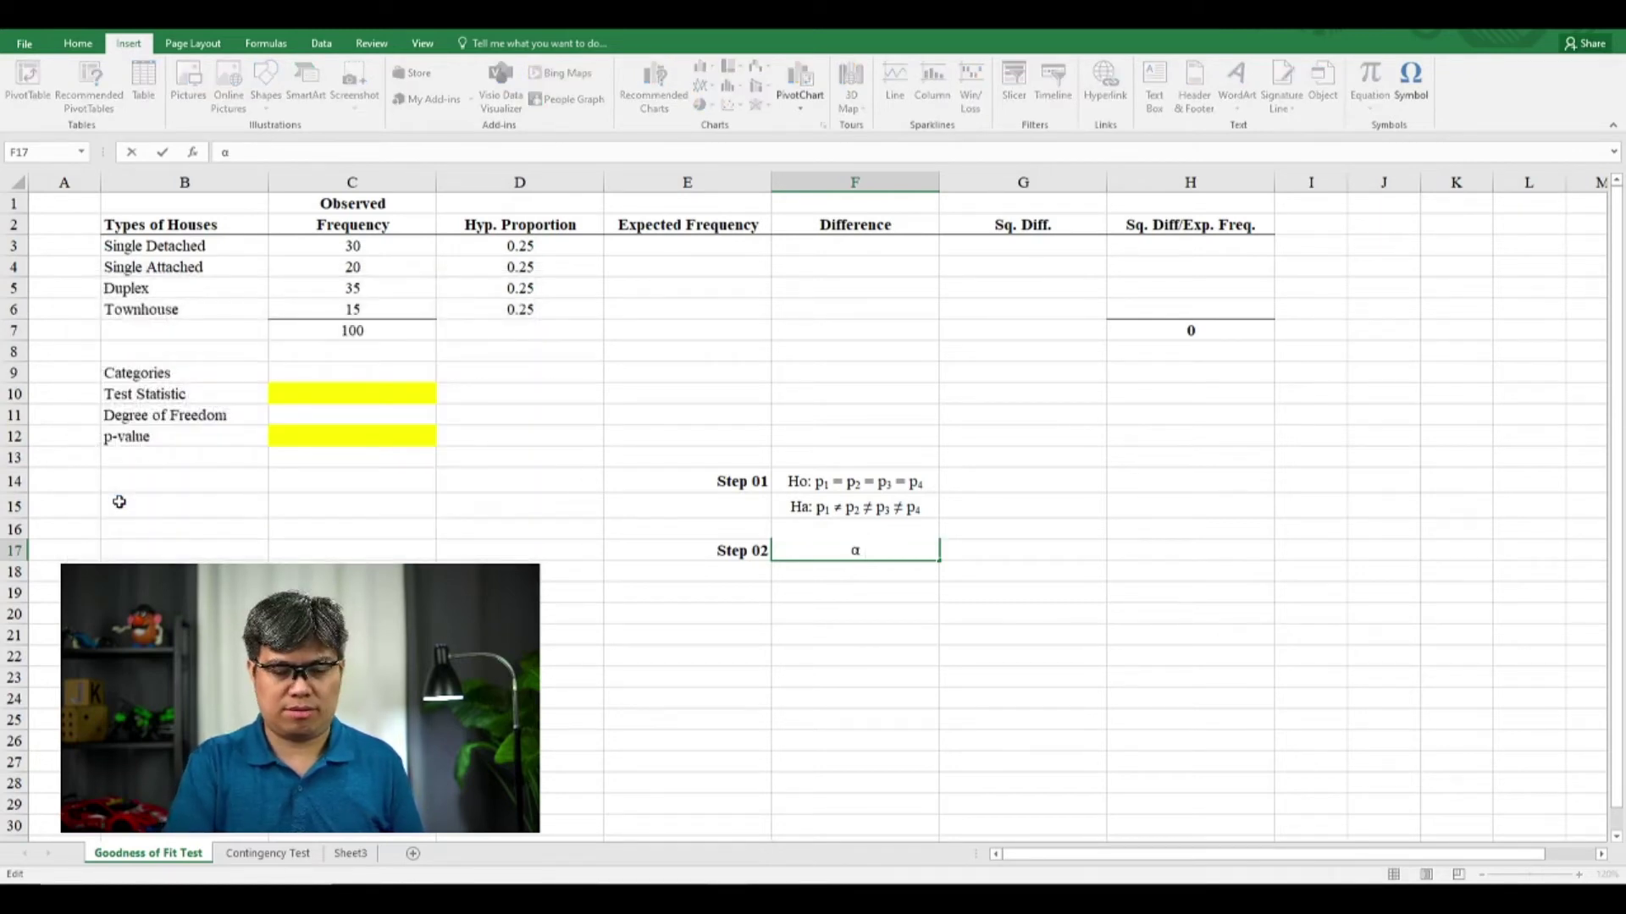
{"action": "type", "text": "= 0.05"}
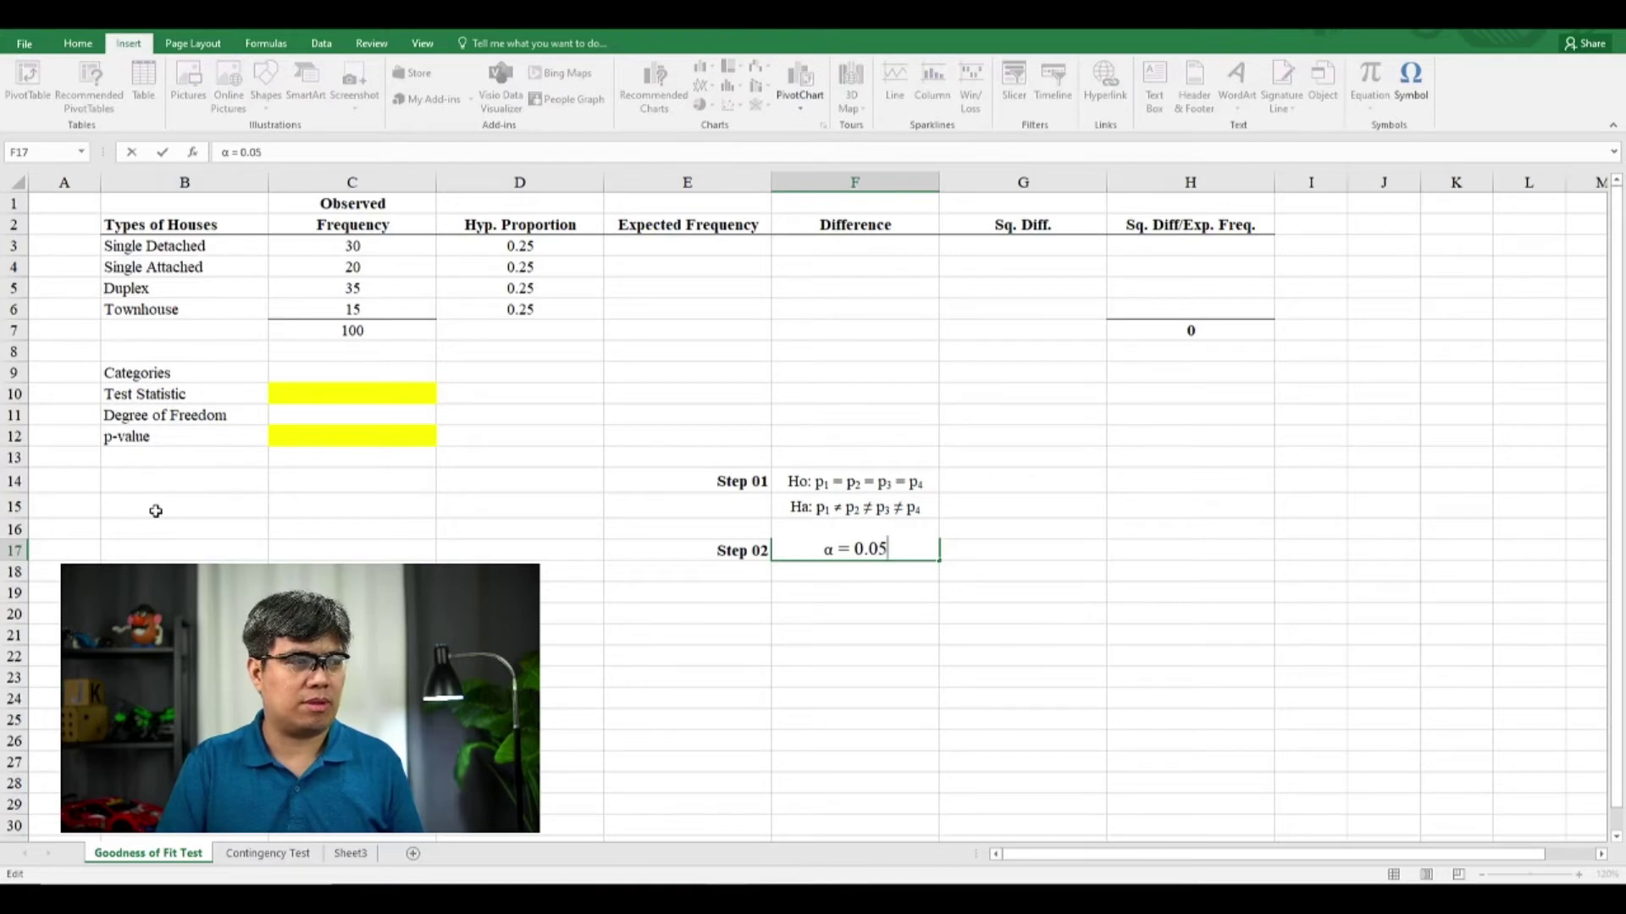
{"action": "key", "text": "ctrl+Return"}
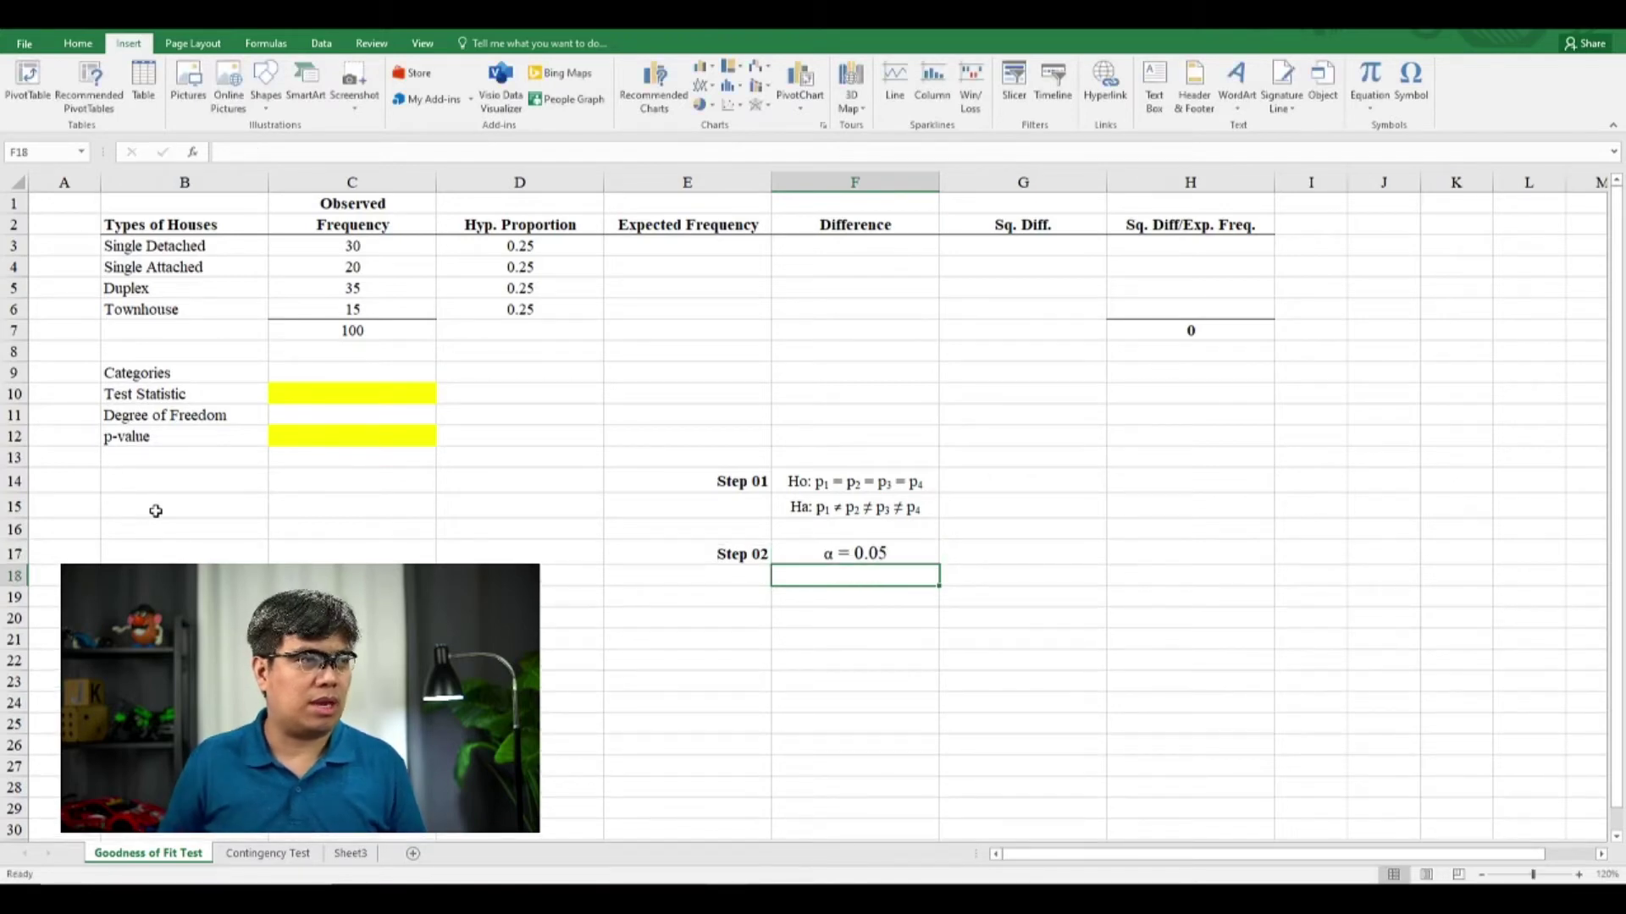
{"action": "left_click", "coordinate": [78, 44]}
{"action": "left_click", "coordinate": [295, 75]}
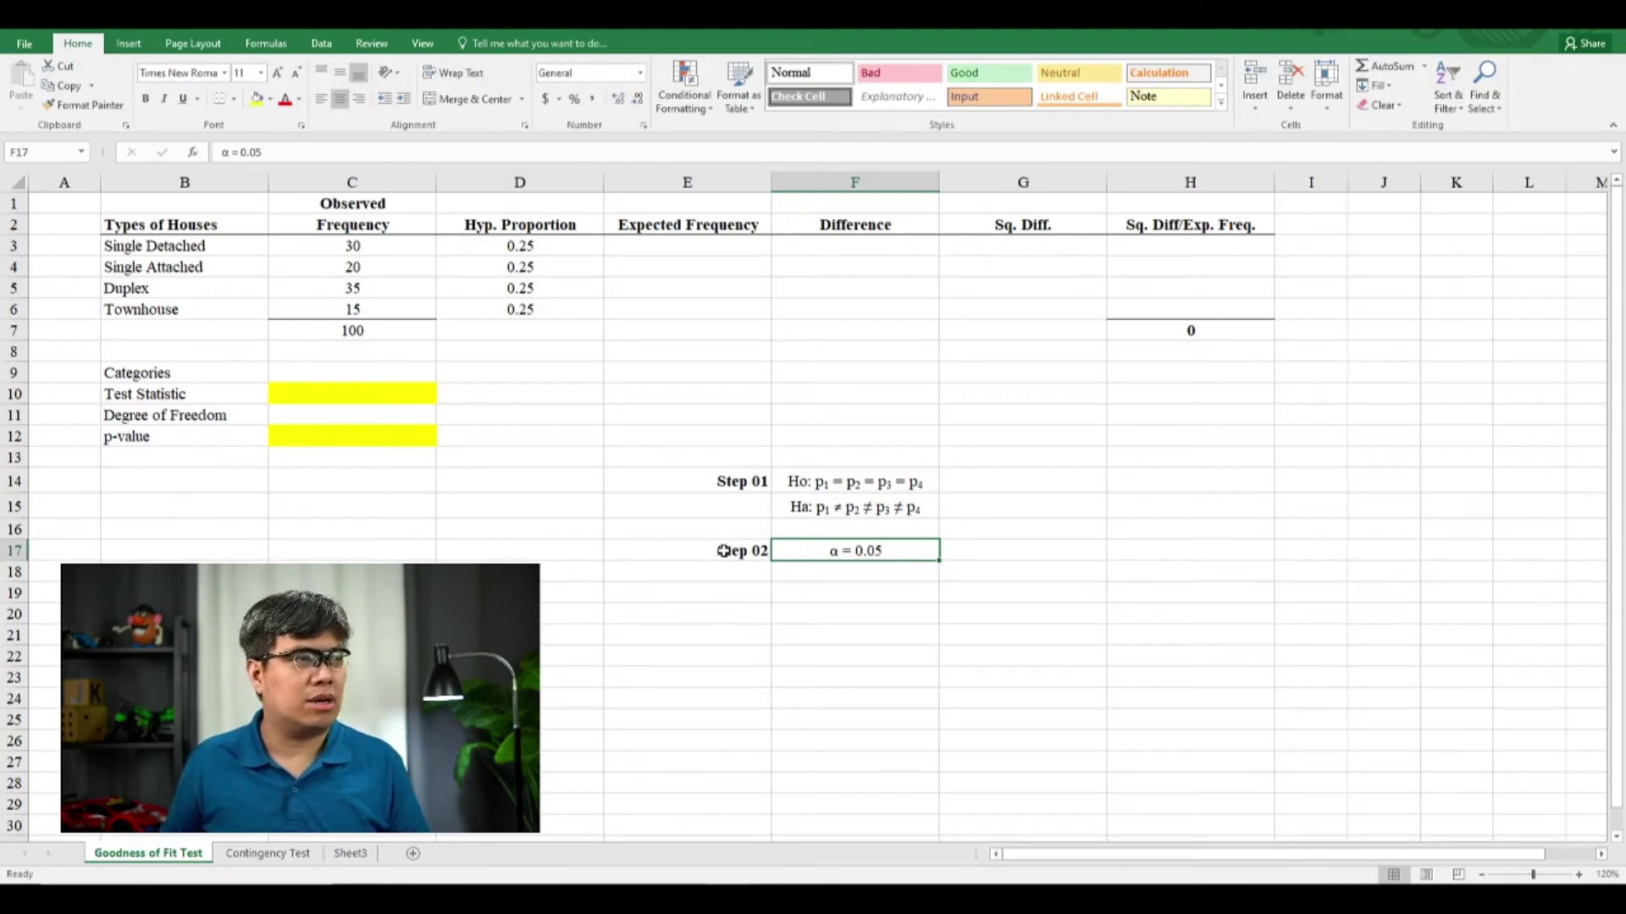
- Add a 'Step 03' label in E19
{"action": "left_click", "coordinate": [722, 597]}
{"action": "type", "text": "Step"}
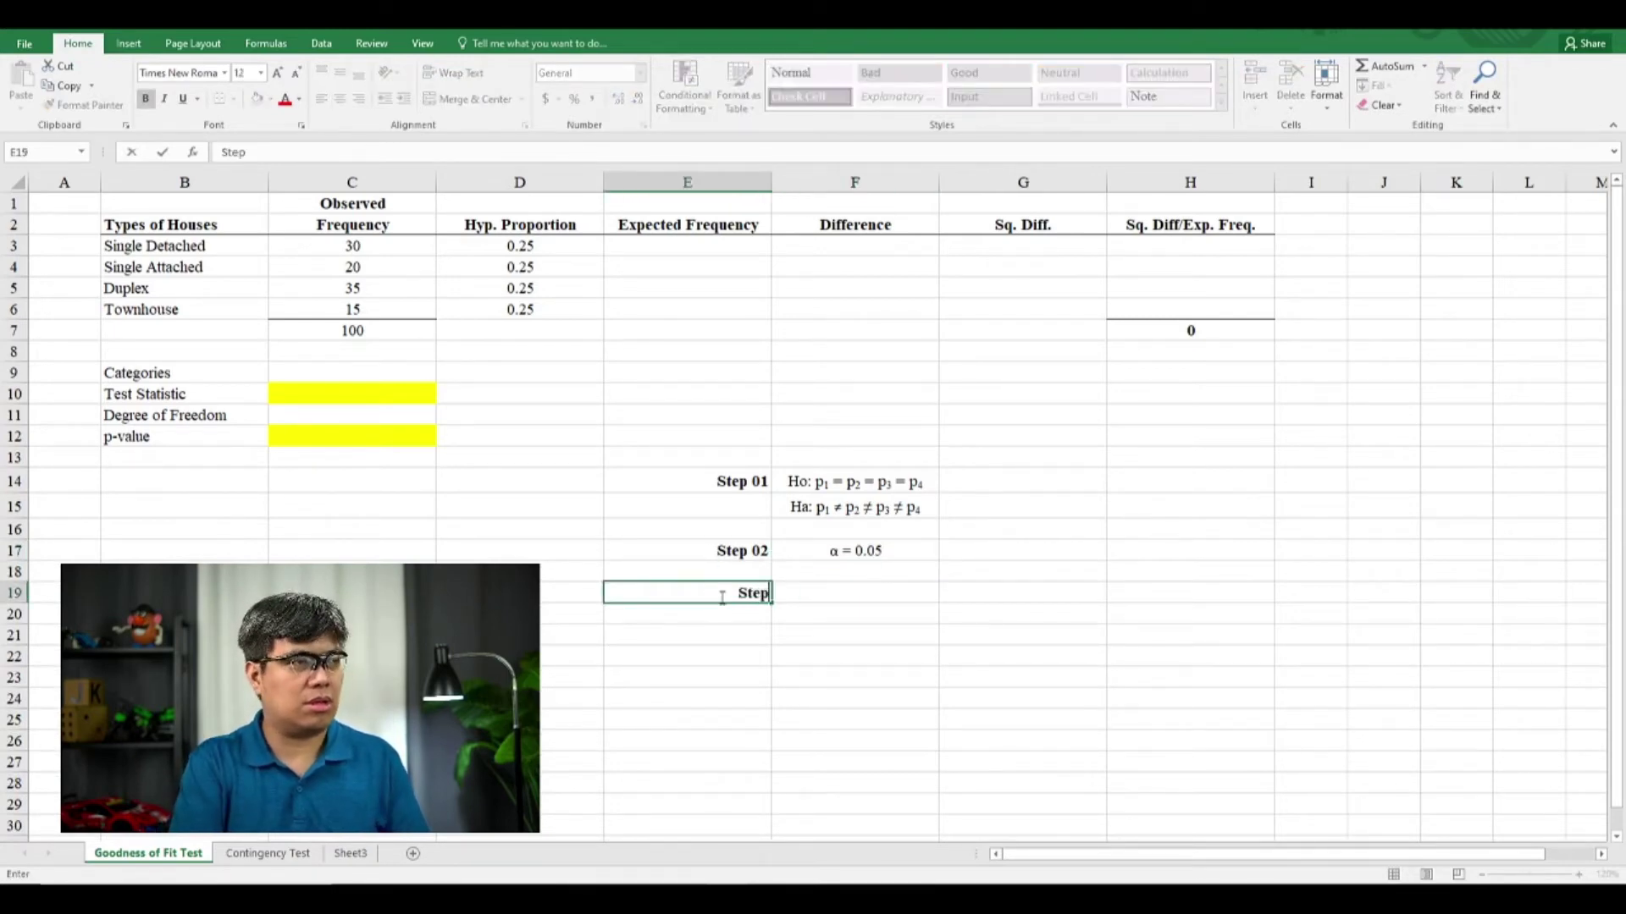
{"action": "type", "text": " 03"}
{"action": "key", "text": "Return"}
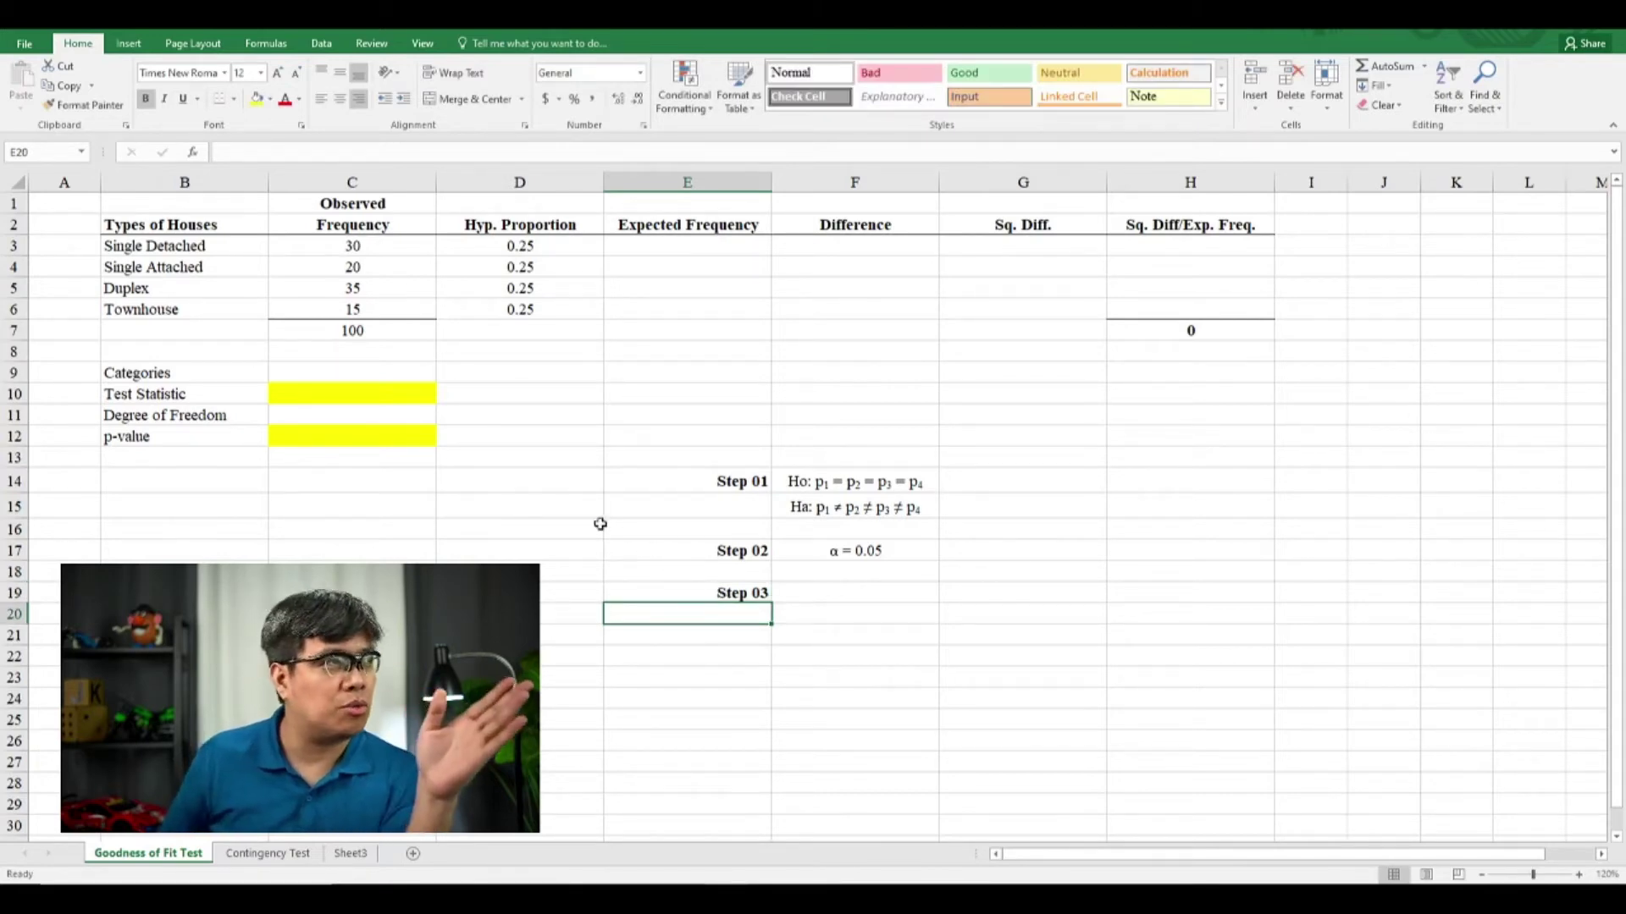
{"action": "left_click_drag", "start_coordinate": [345, 237], "coordinate": [1134, 318]}
{"action": "left_click", "coordinate": [640, 243]}
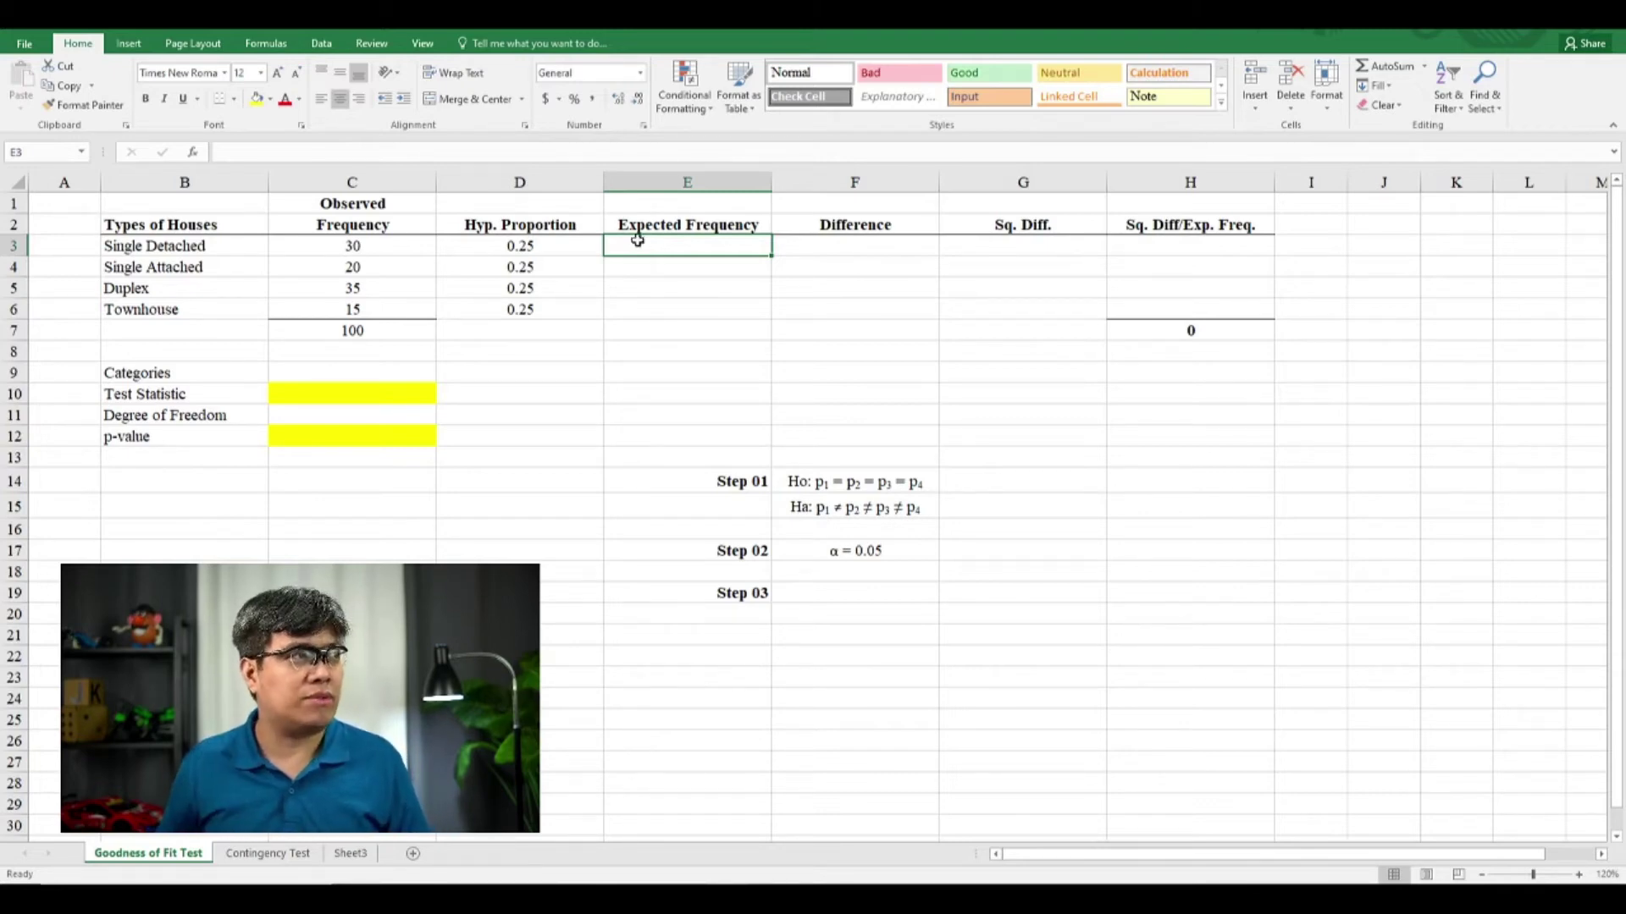
{"action": "double_click", "coordinate": [362, 332]}
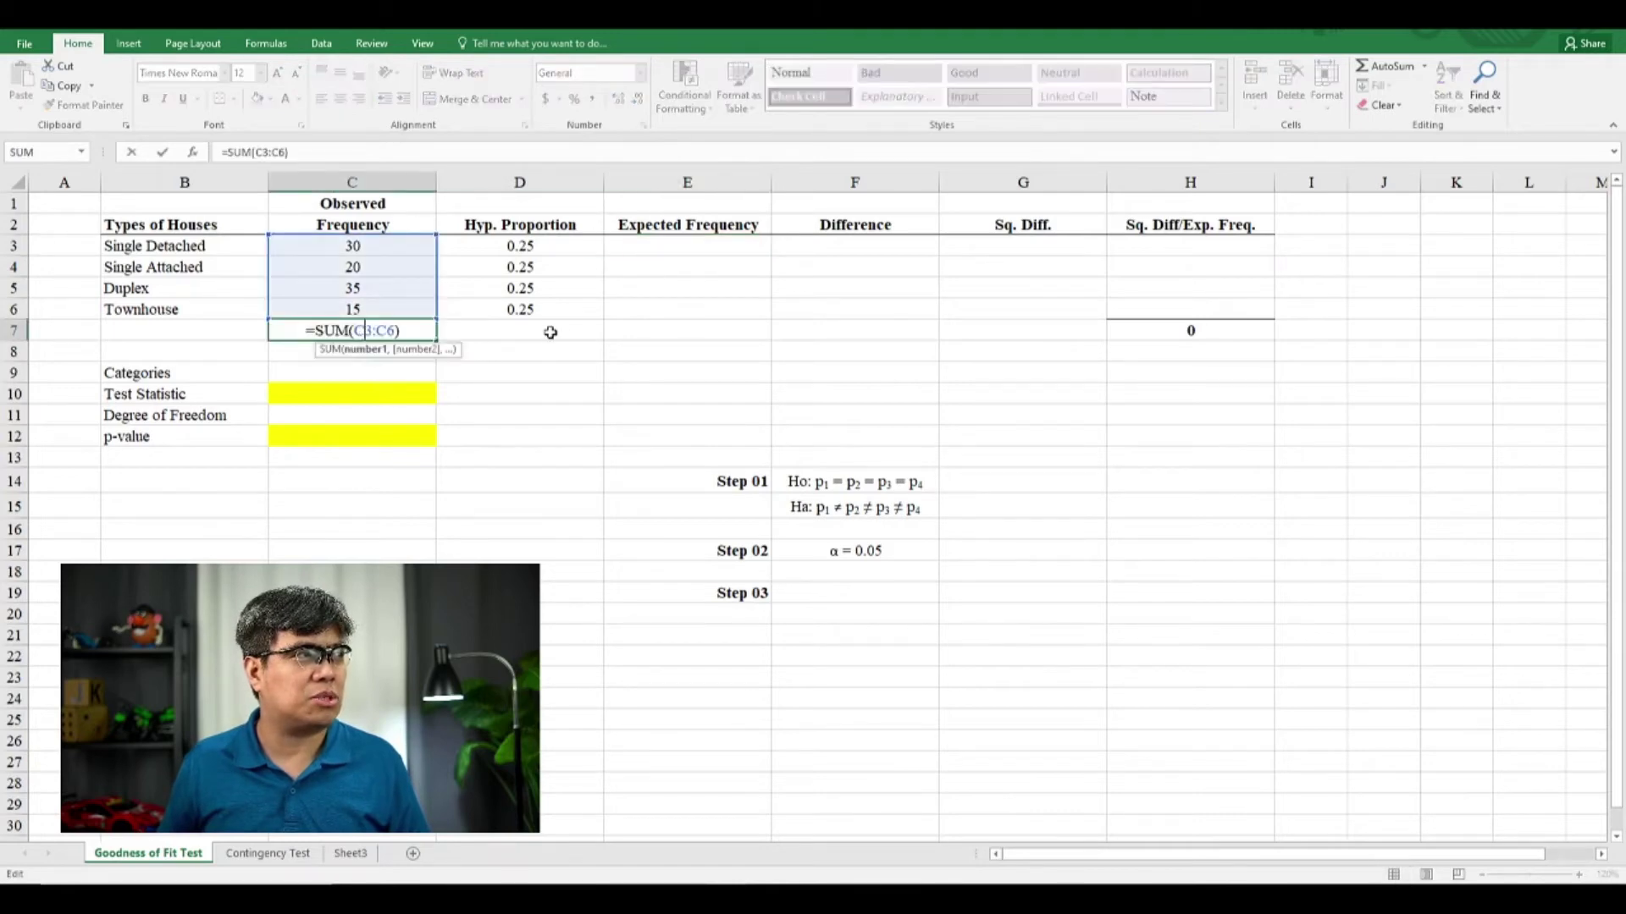
{"action": "key", "text": "Return"}
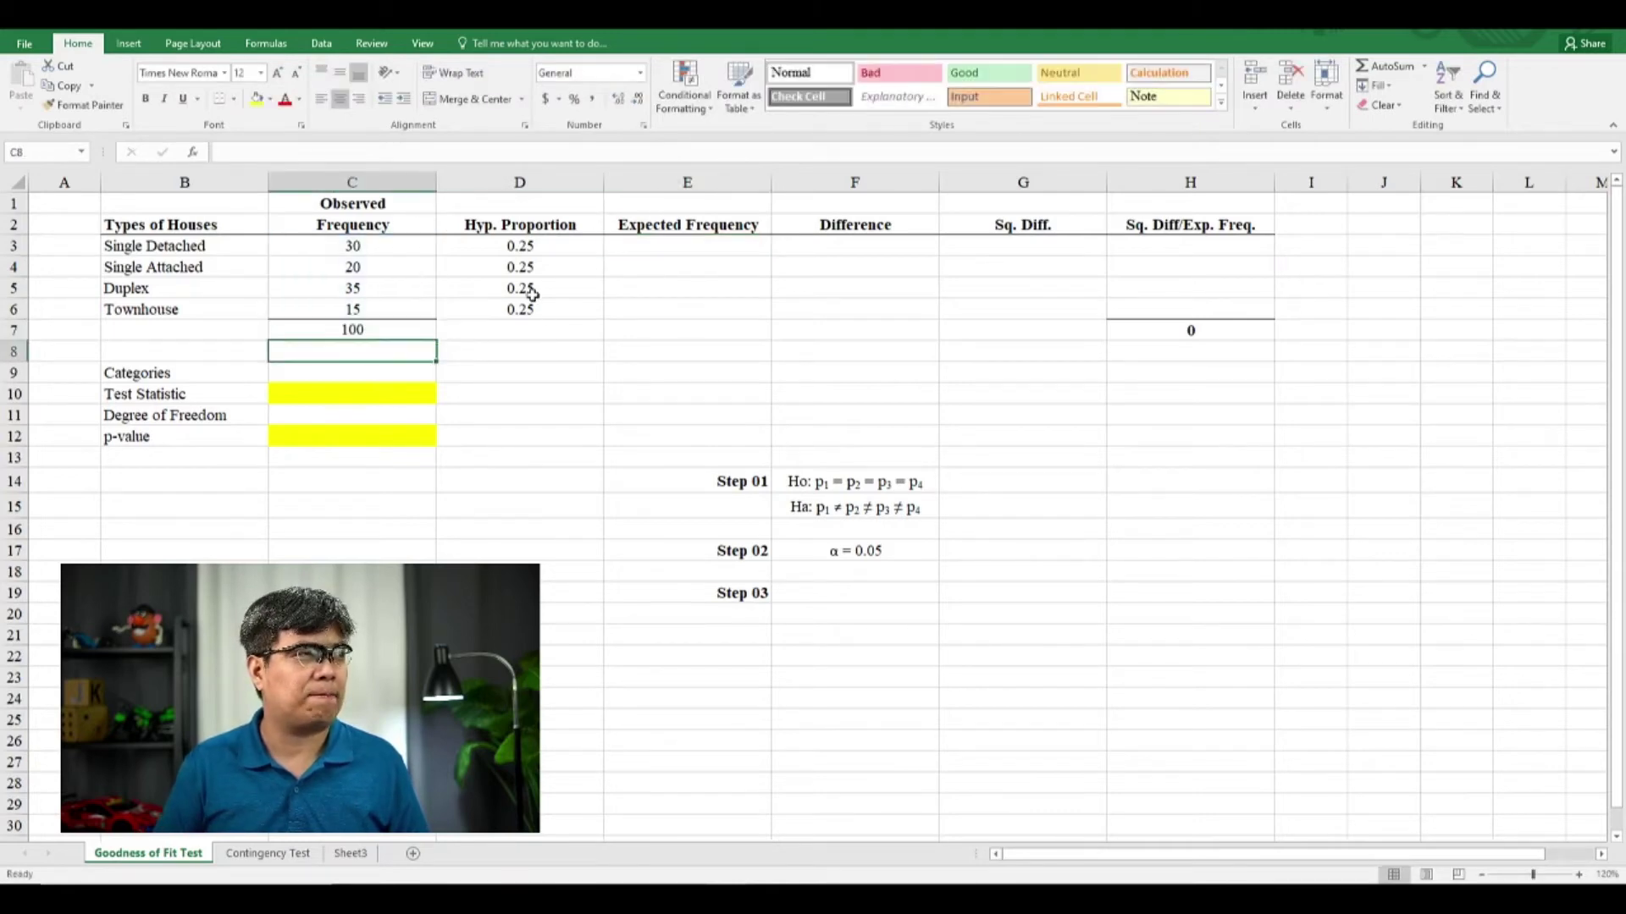
{"action": "left_click", "coordinate": [663, 233]}
{"action": "left_click", "coordinate": [663, 249]}
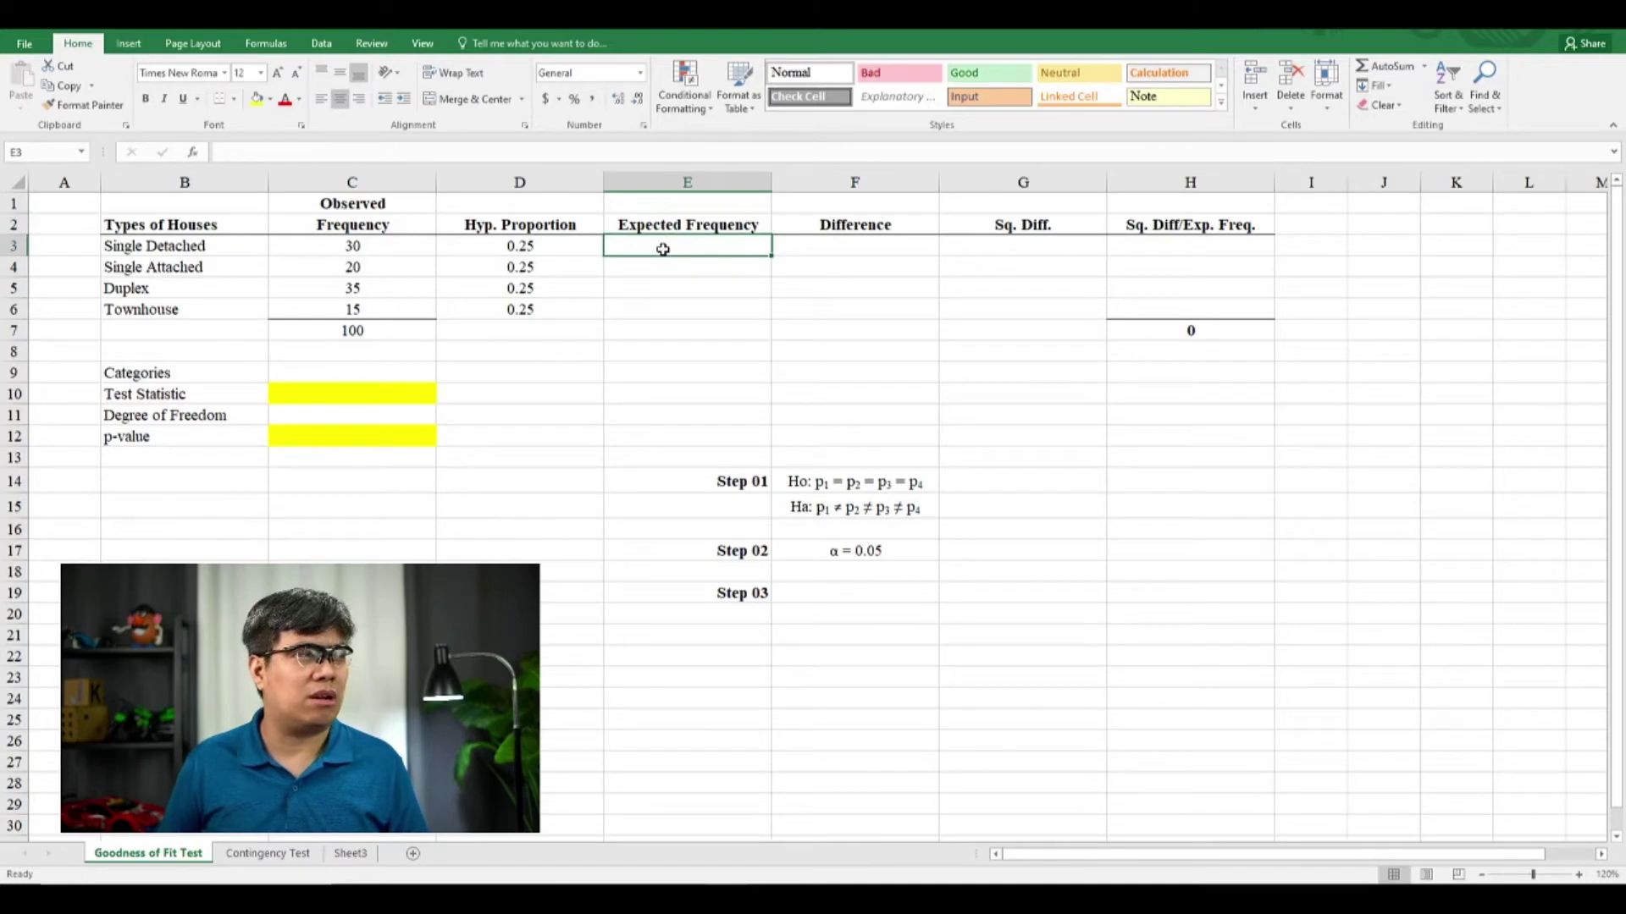
- Enter =D3*$C$7 in E3, giving an expected frequency of 25
{"action": "type", "text": "="}
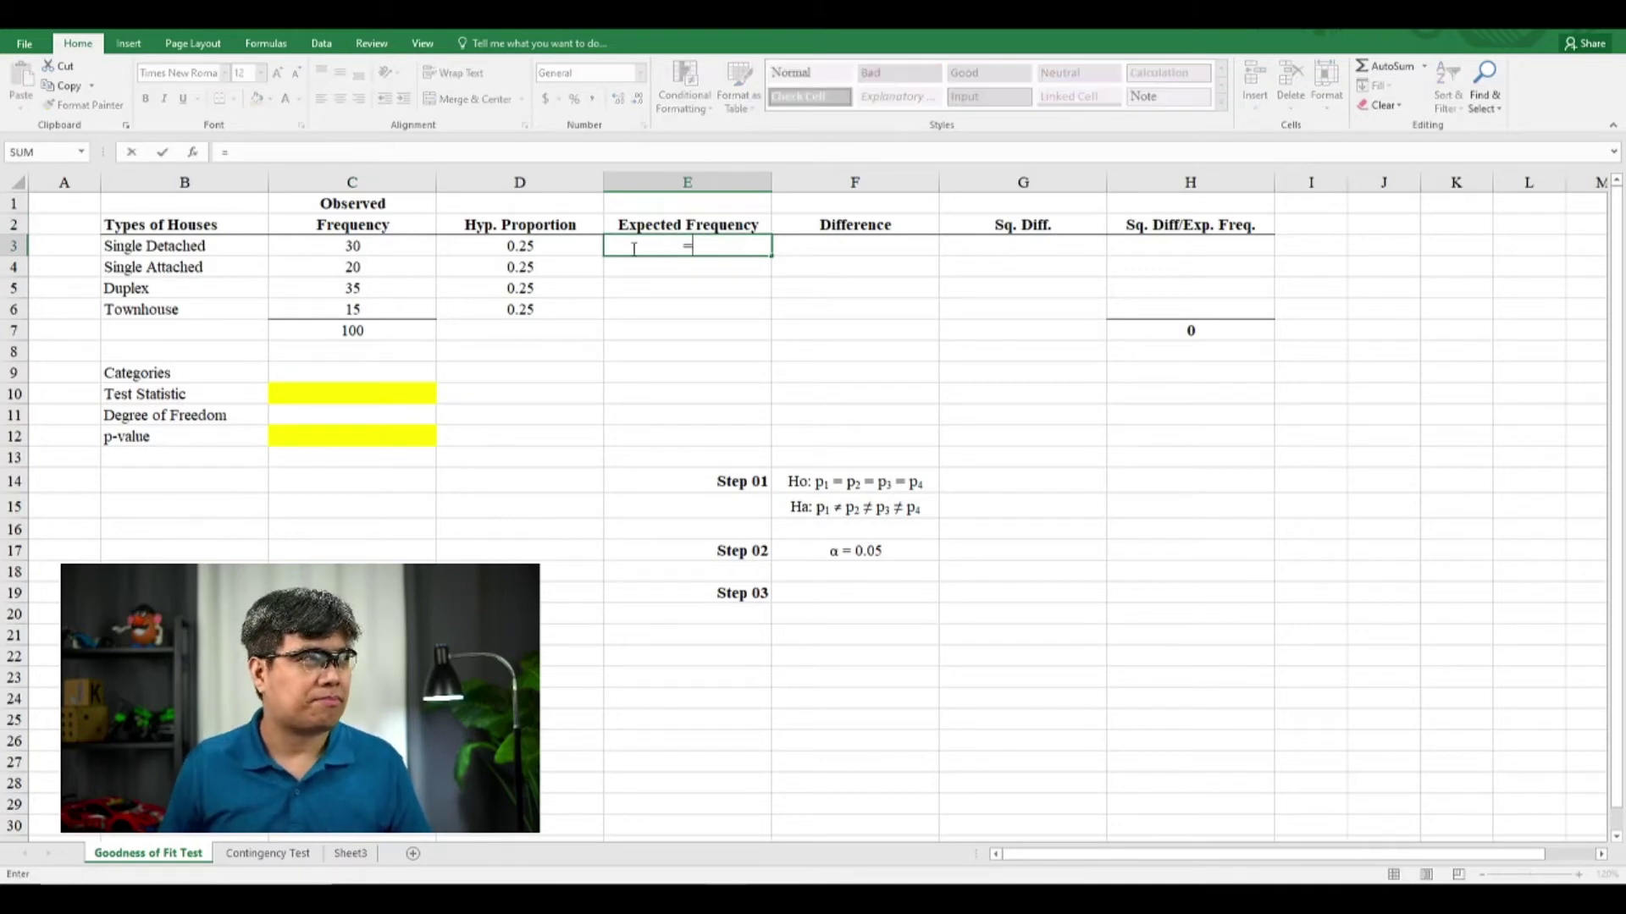
{"action": "left_click", "coordinate": [519, 246]}
{"action": "type", "text": "*"}
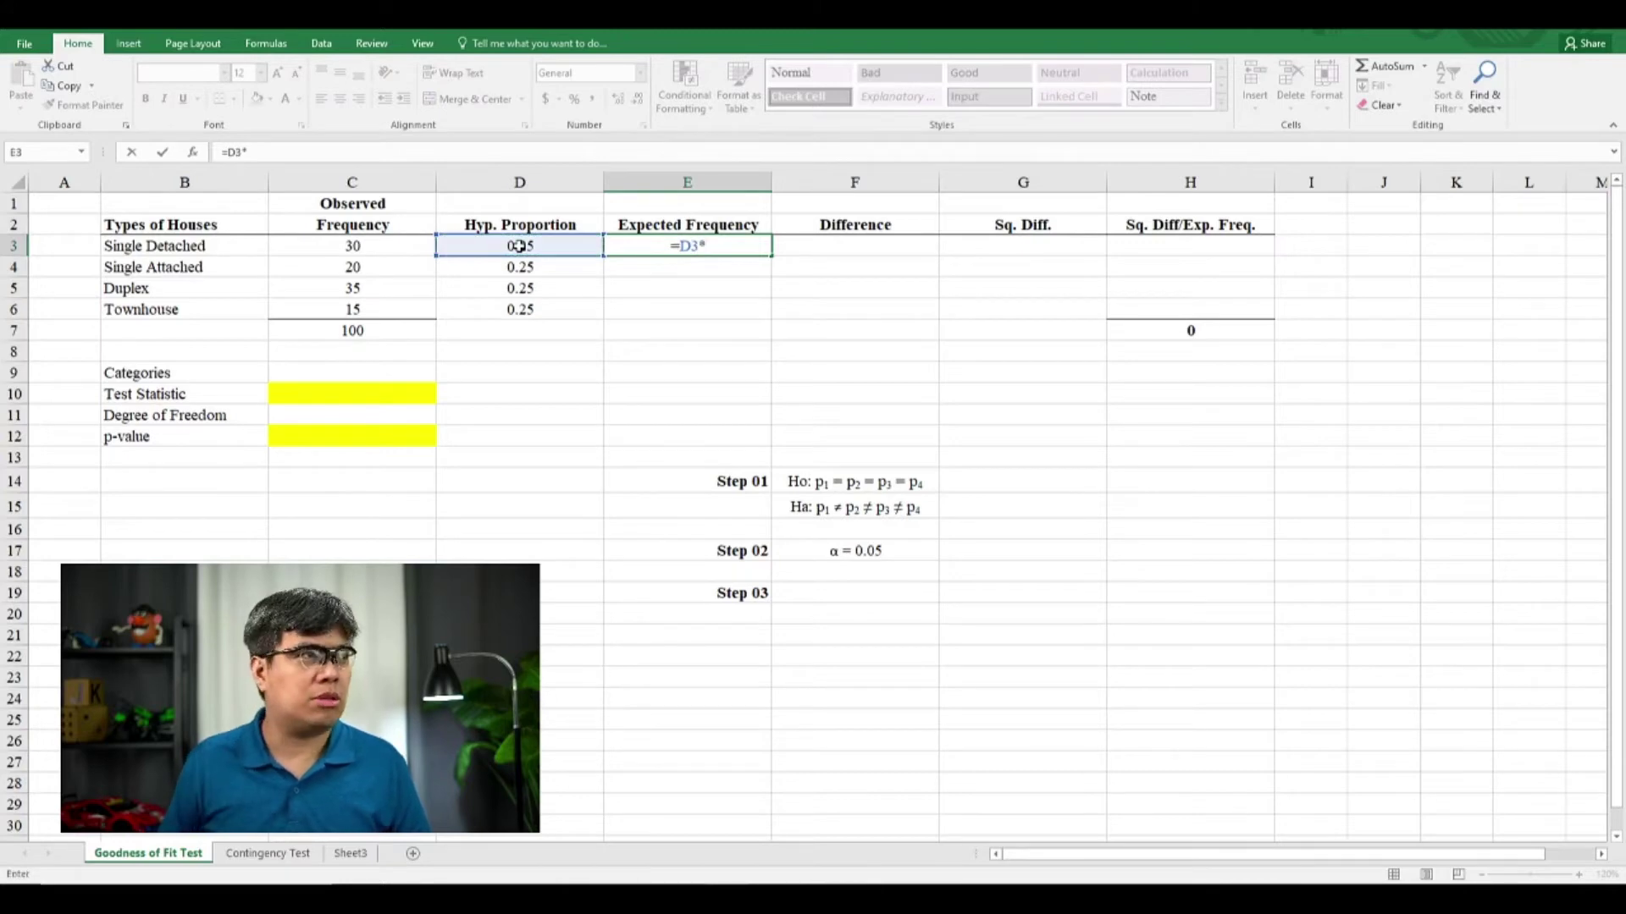
{"action": "left_click", "coordinate": [356, 333]}
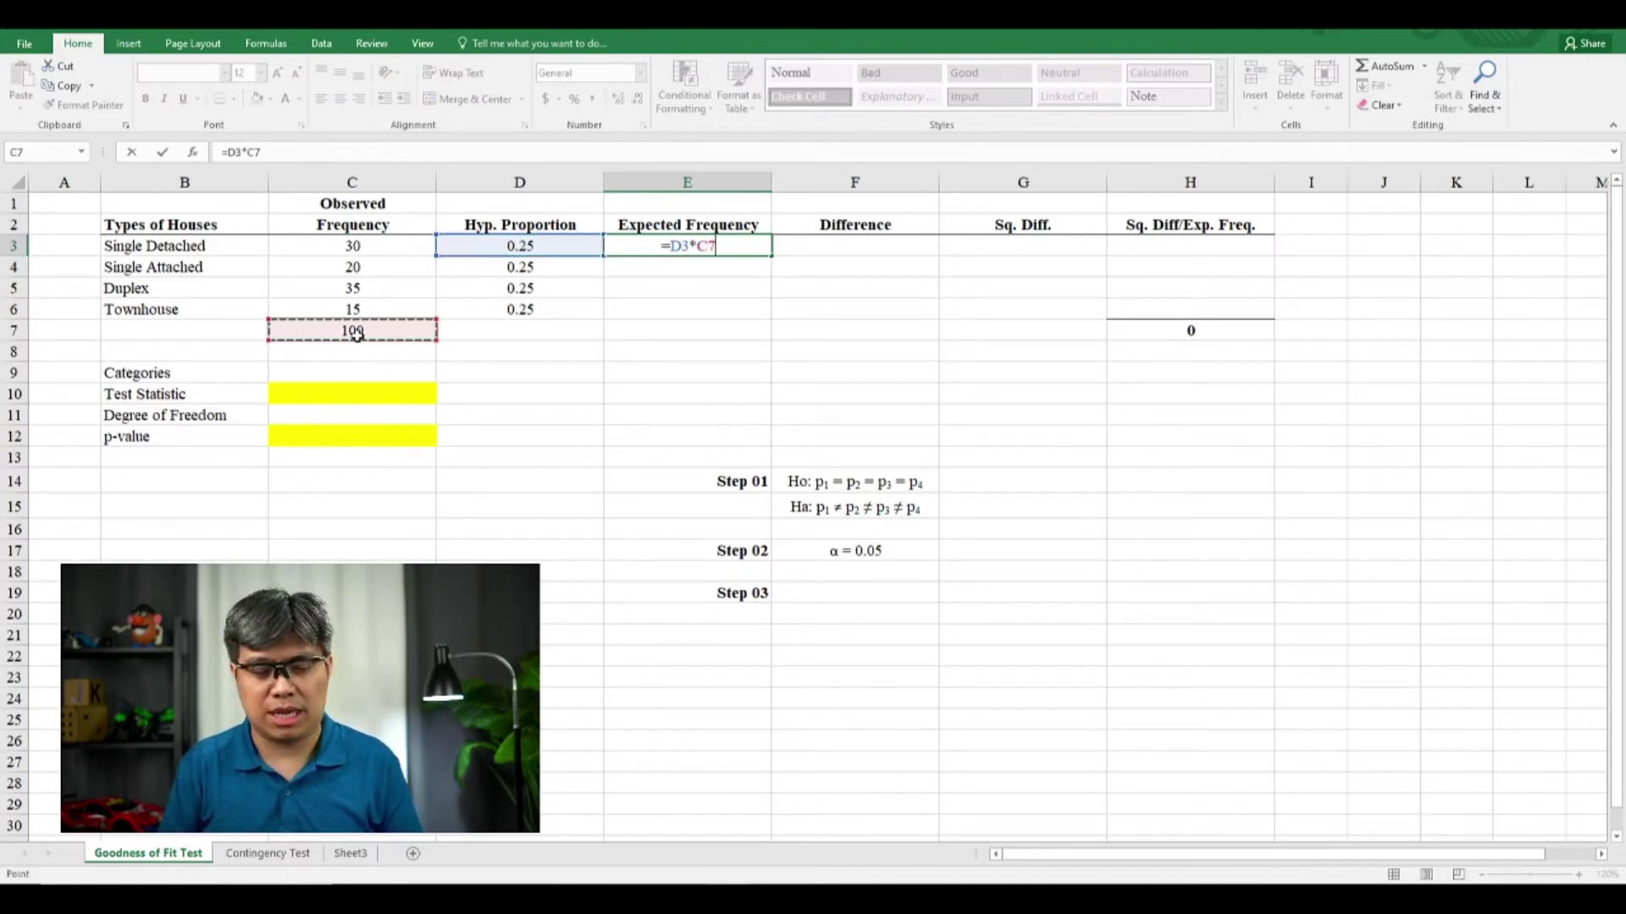
{"action": "key", "text": "F4"}
{"action": "key", "text": "F4"}
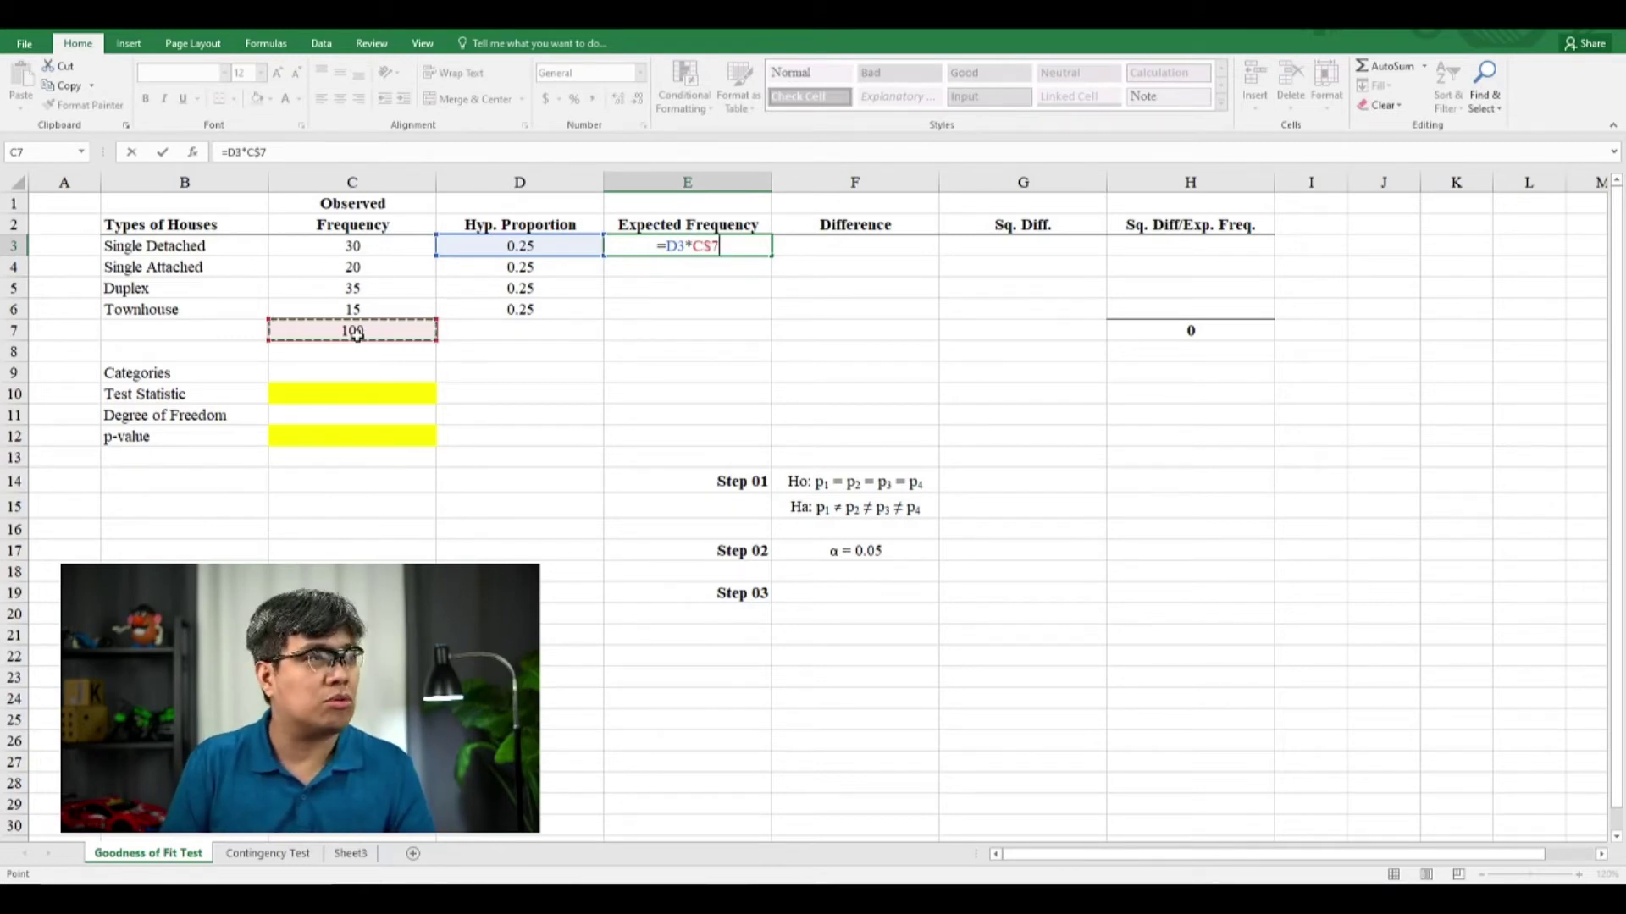
{"action": "key", "text": "F4"}
{"action": "key", "text": "F4"}
{"action": "key", "text": "F4"}
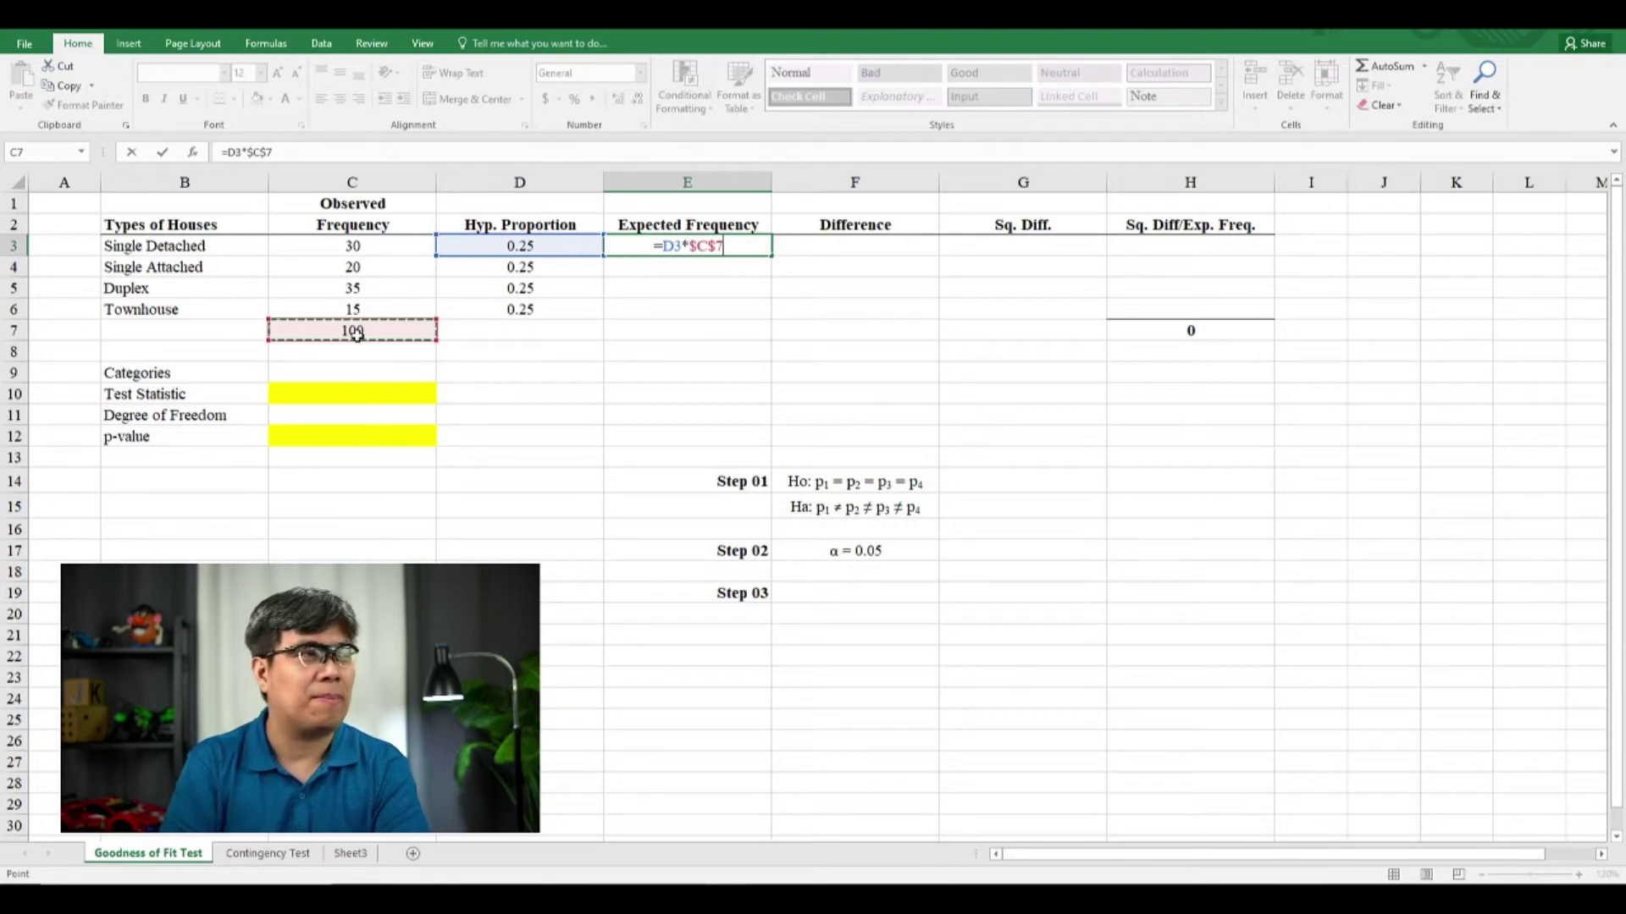
{"action": "key", "text": "Return"}
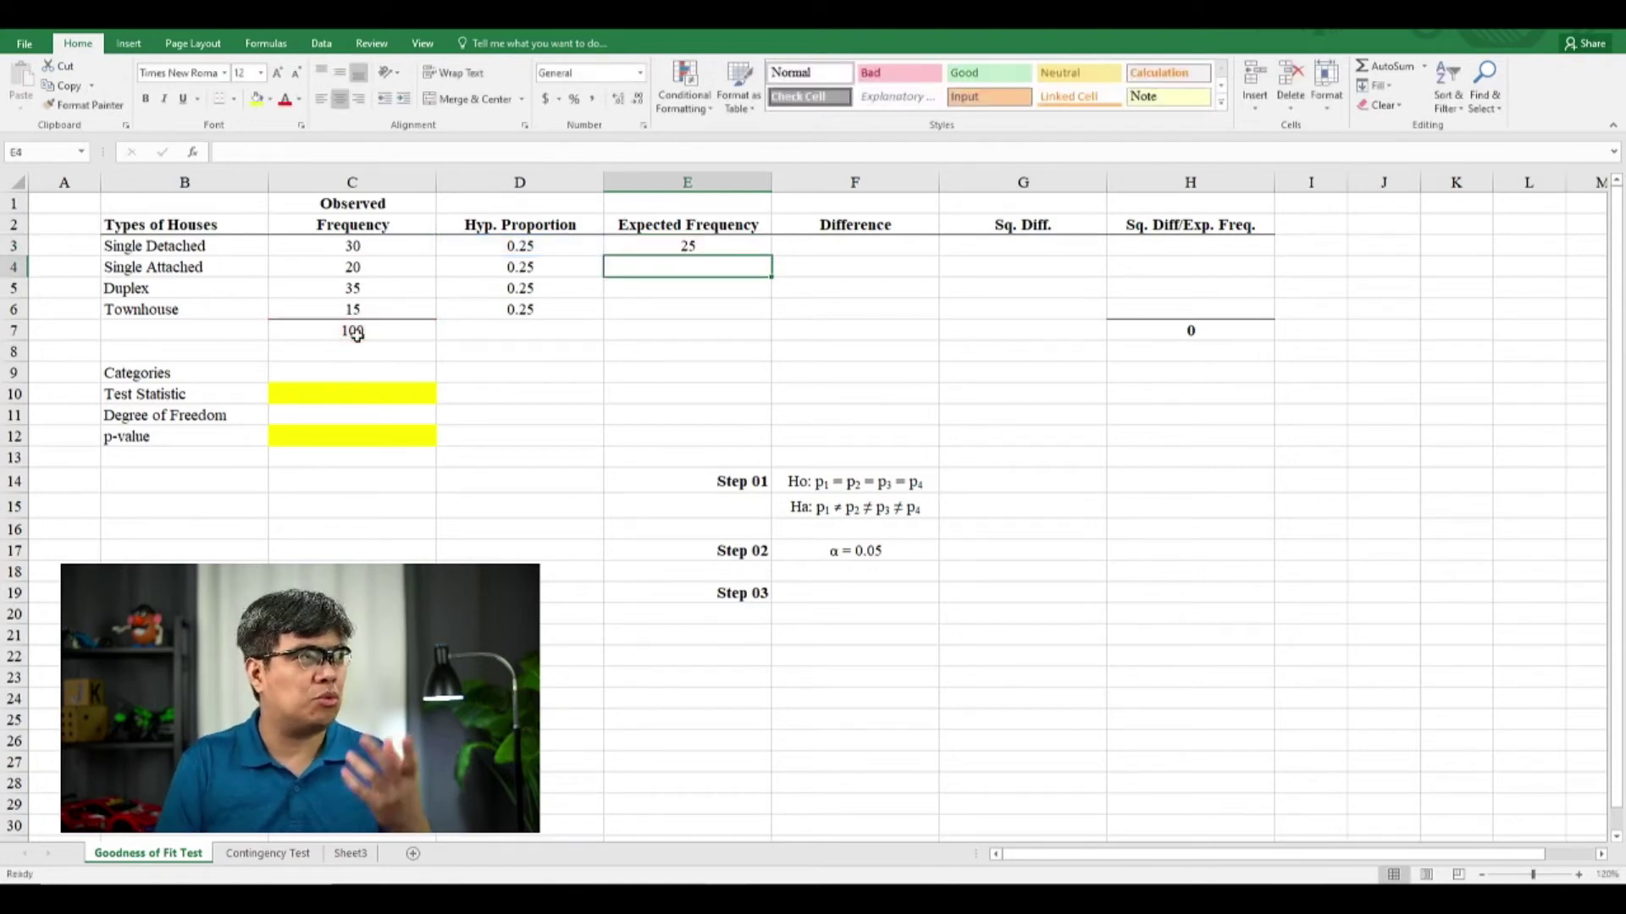
- Copy the expected frequency formula into E4:E6 so every house type shows 25
{"action": "key", "text": "Up"}
{"action": "key", "text": "ctrl+c"}
{"action": "key", "text": "Down"}
{"action": "key", "text": "shift+Down"}
{"action": "key", "text": "shift+Down"}
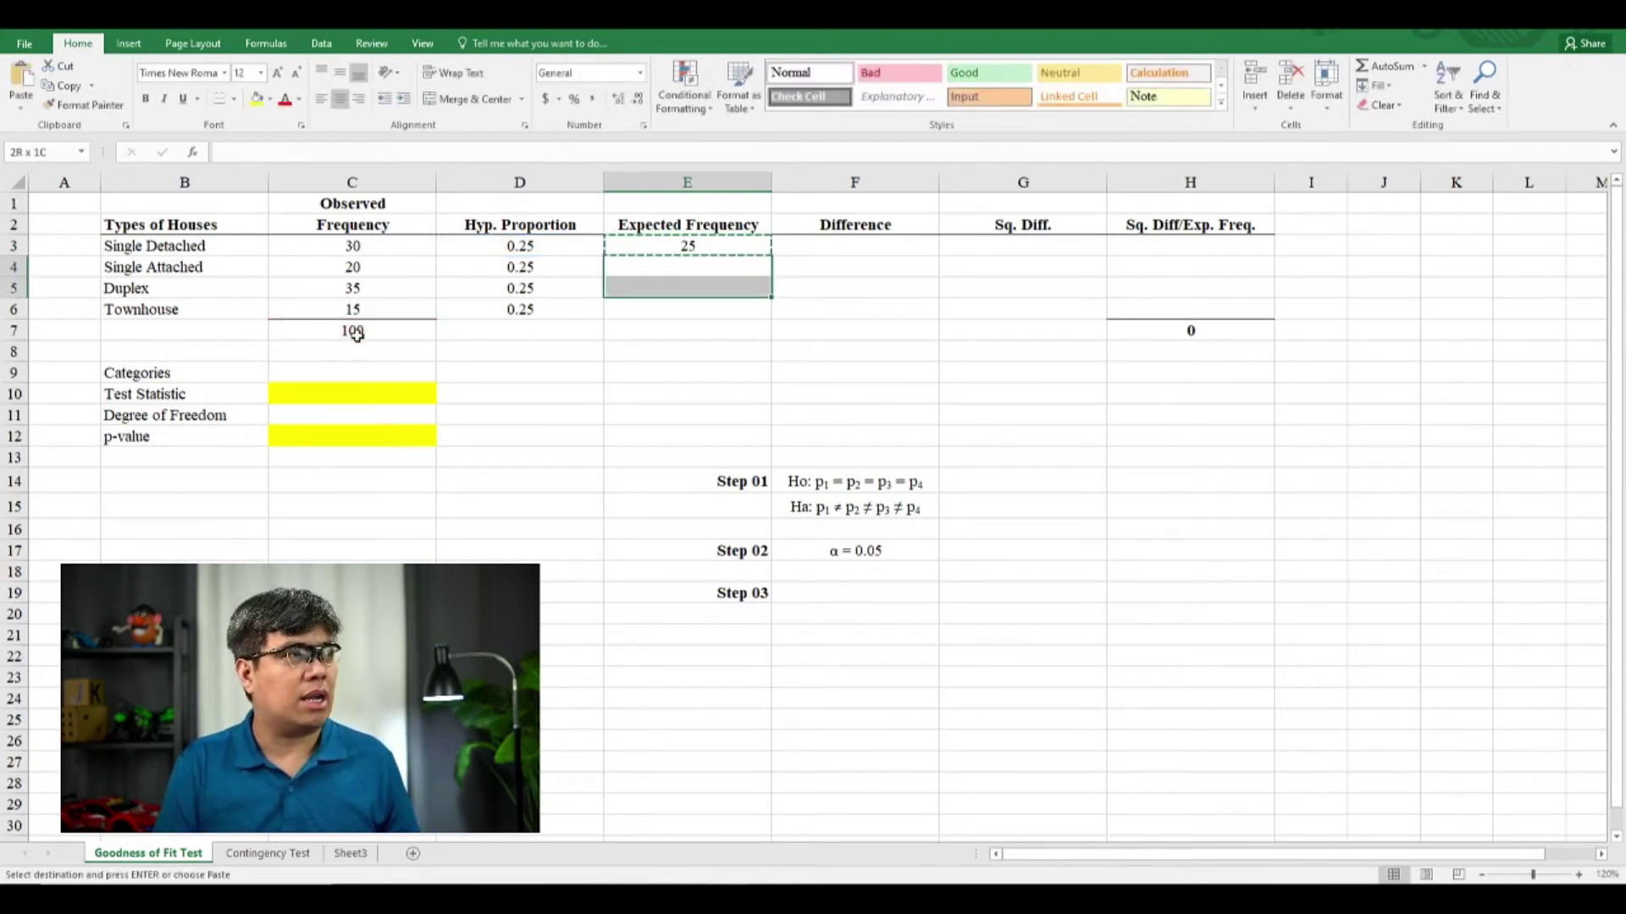
{"action": "key", "text": "ctrl+v"}
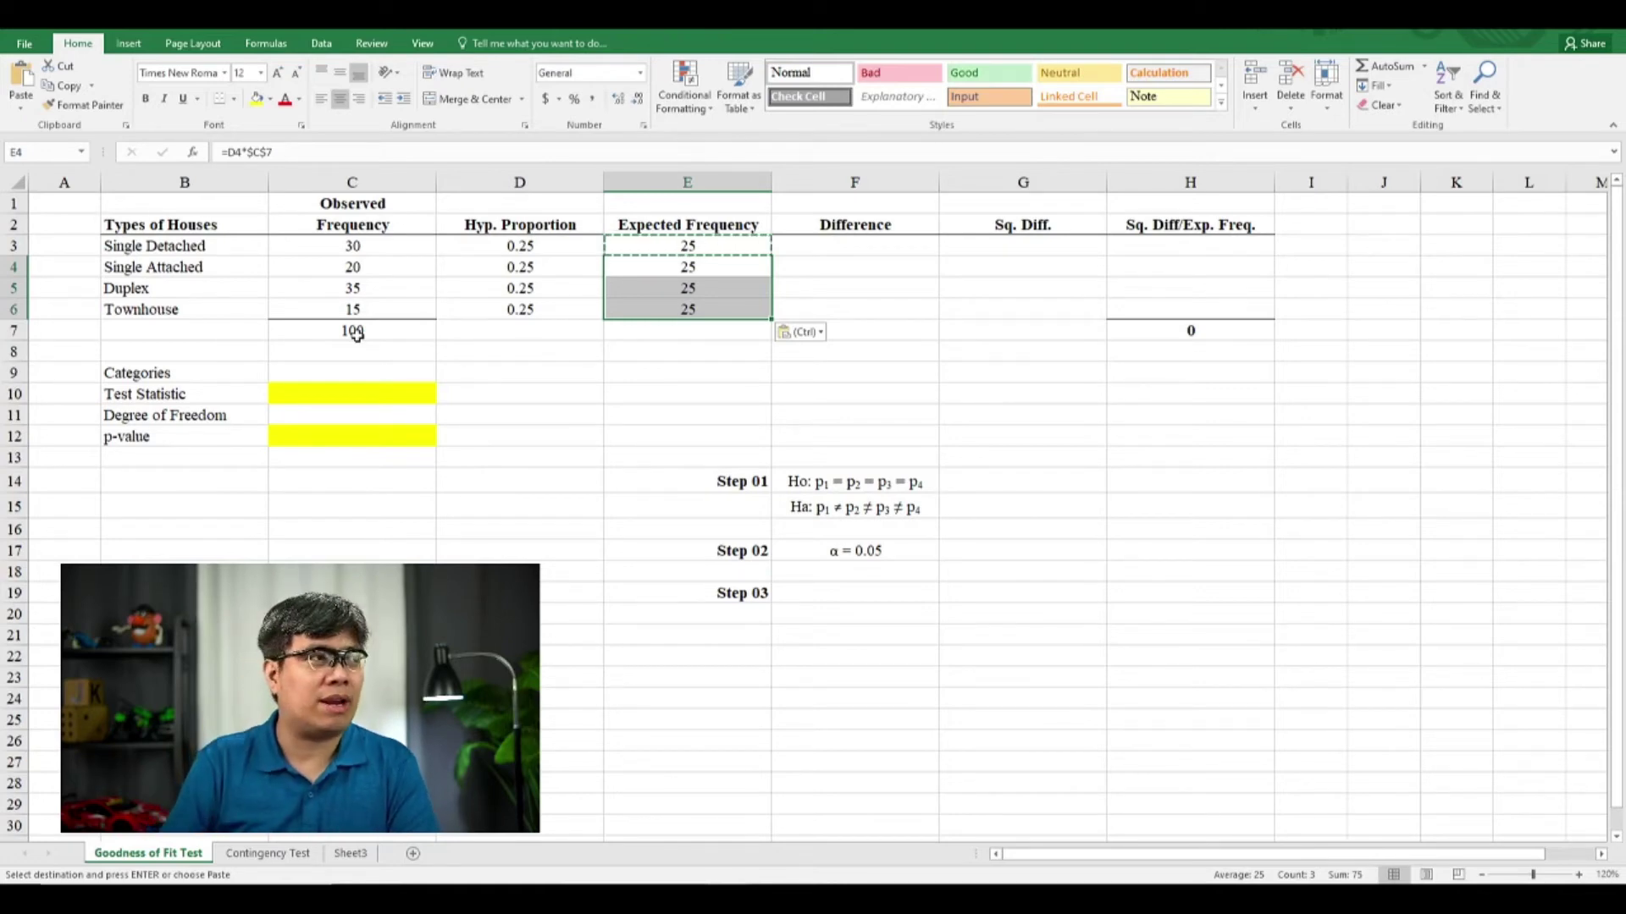
{"action": "key", "text": "Right"}
- Enter =C3-E3 in F3, giving a difference of 5 for Single Detached
{"action": "key", "text": "Up"}
{"action": "type", "text": "="}
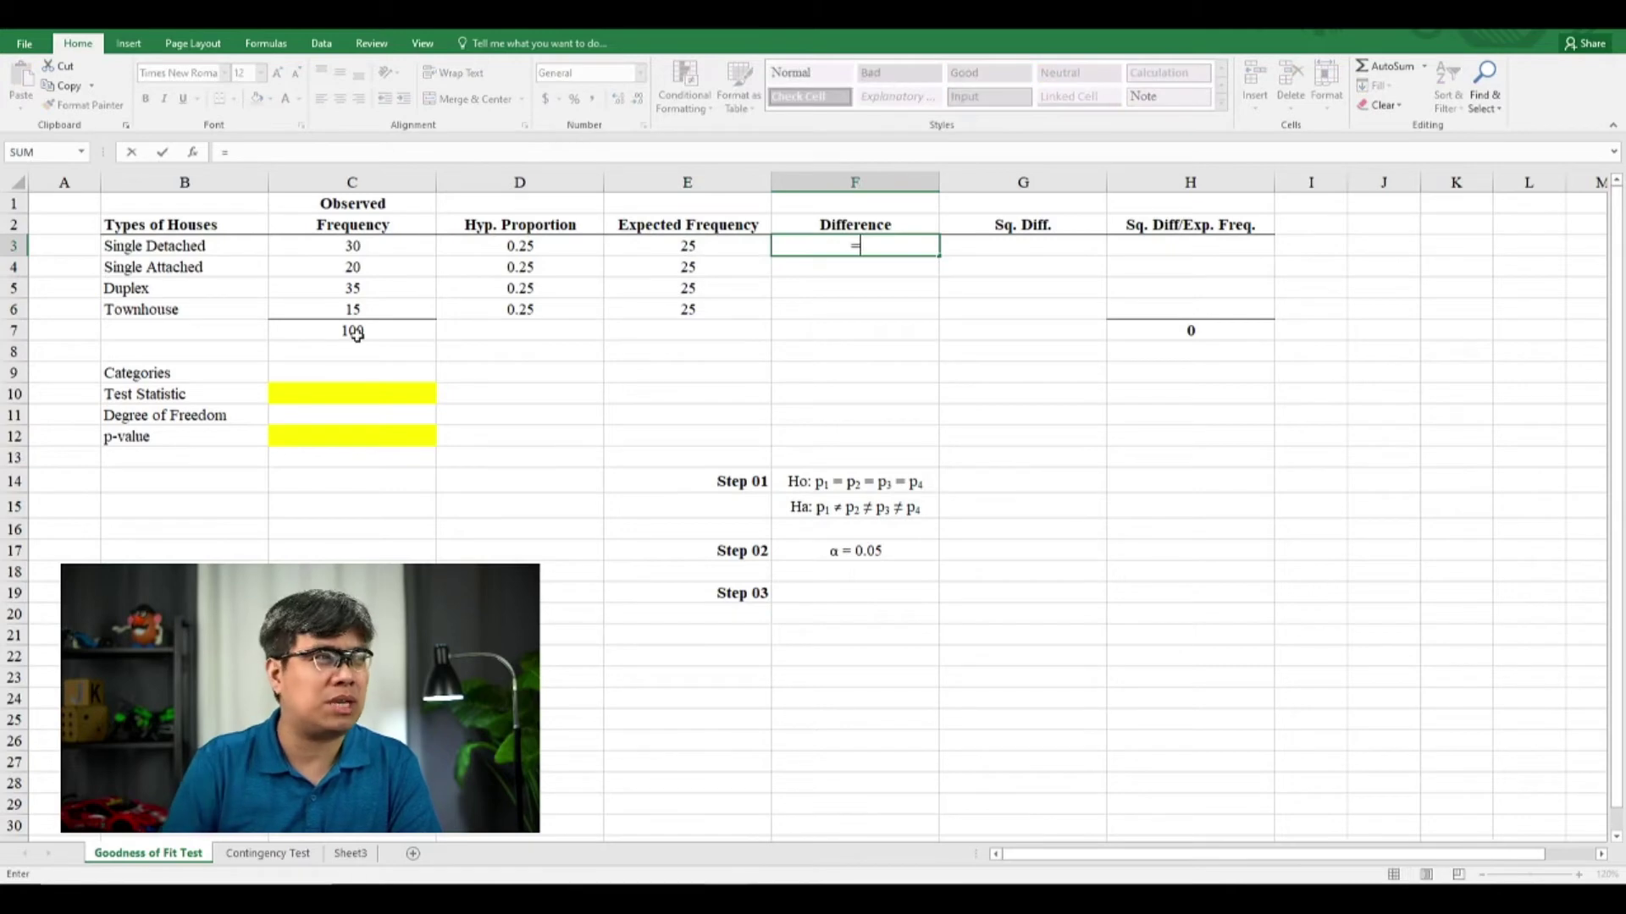
{"action": "key", "text": "Left"}
{"action": "key", "text": "Left"}
{"action": "key", "text": "Left"}
{"action": "key", "text": "Left"}
{"action": "key", "text": "Right"}
{"action": "type", "text": "-"}
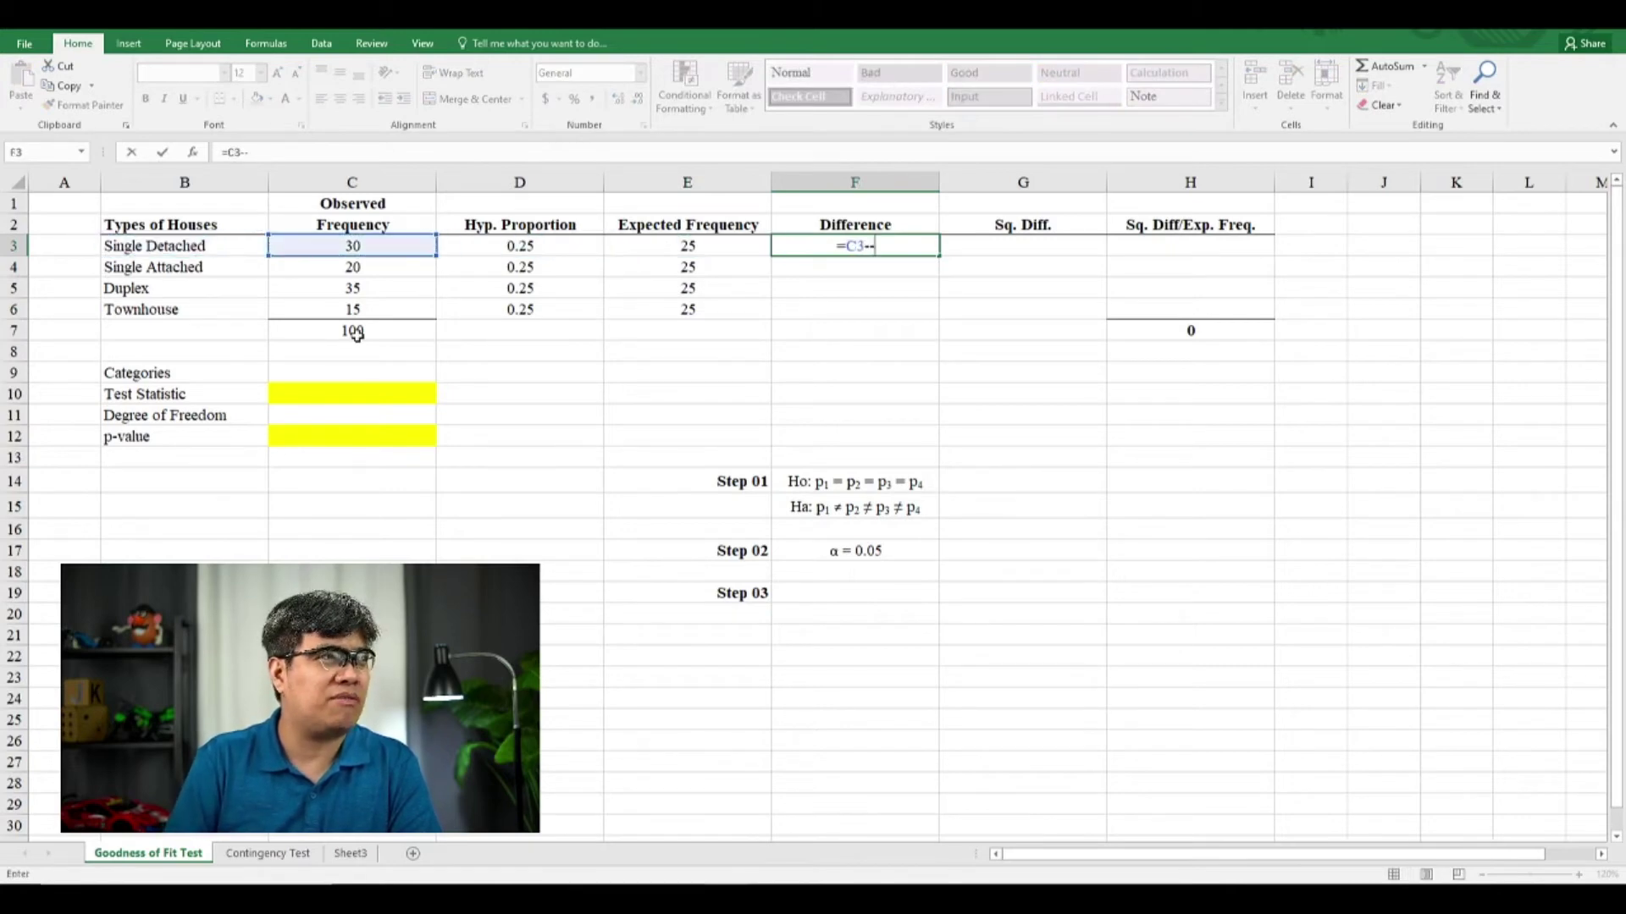
{"action": "key", "text": "Left"}
{"action": "key", "text": "Return"}
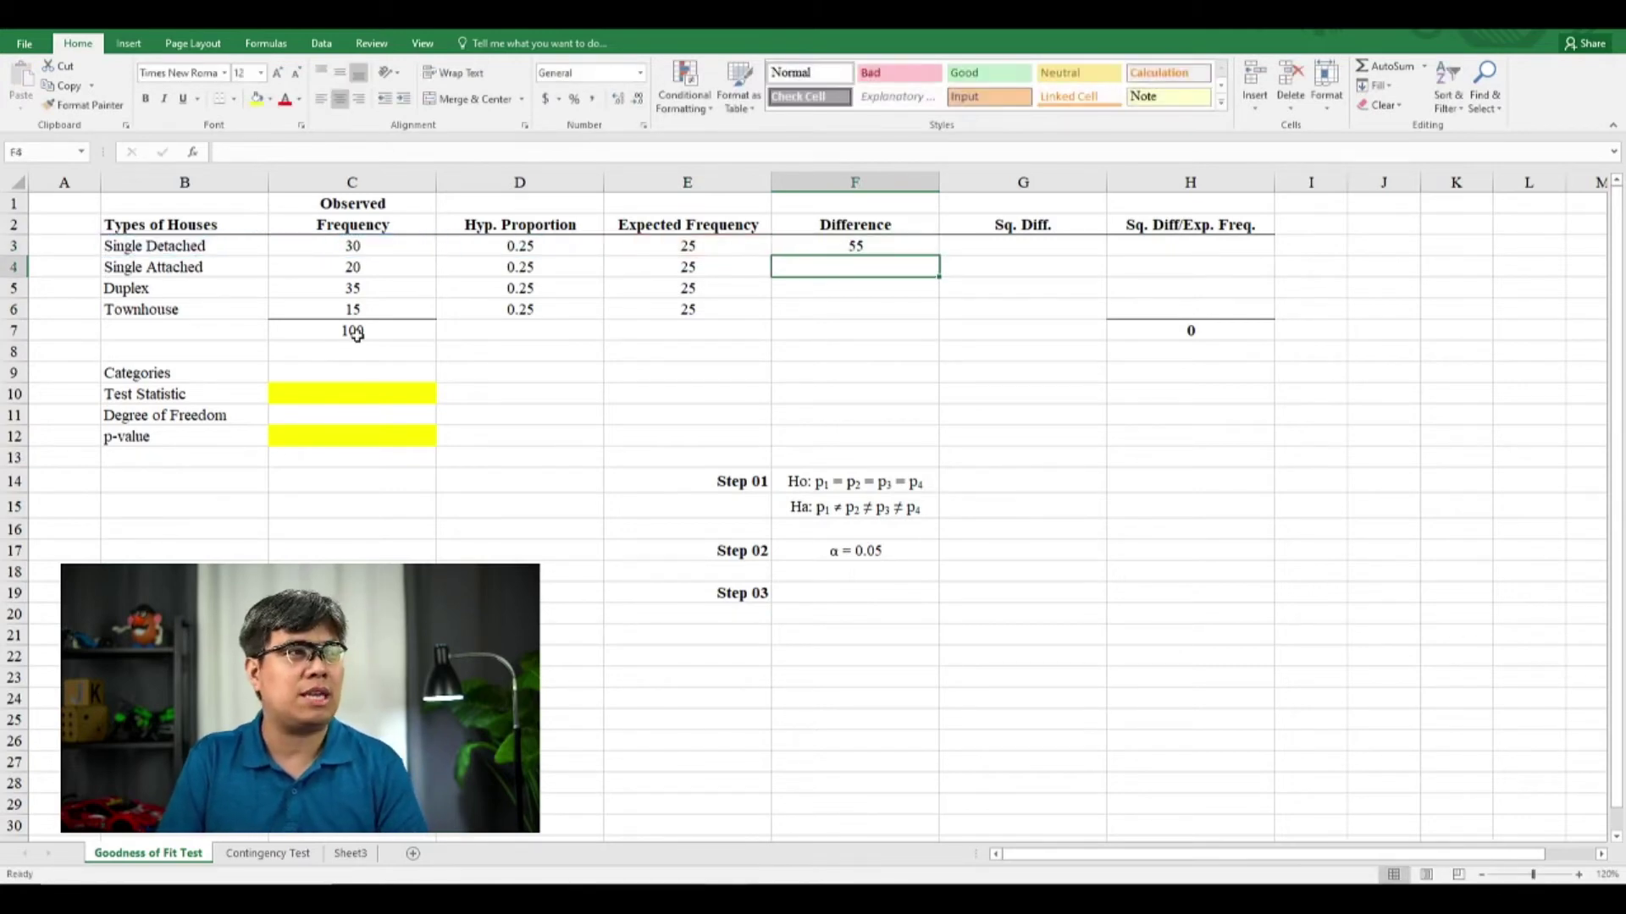
{"action": "key", "text": "Up"}
{"action": "type", "text": "="}
{"action": "key", "text": "Left"}
{"action": "key", "text": "Left"}
{"action": "key", "text": "Left"}
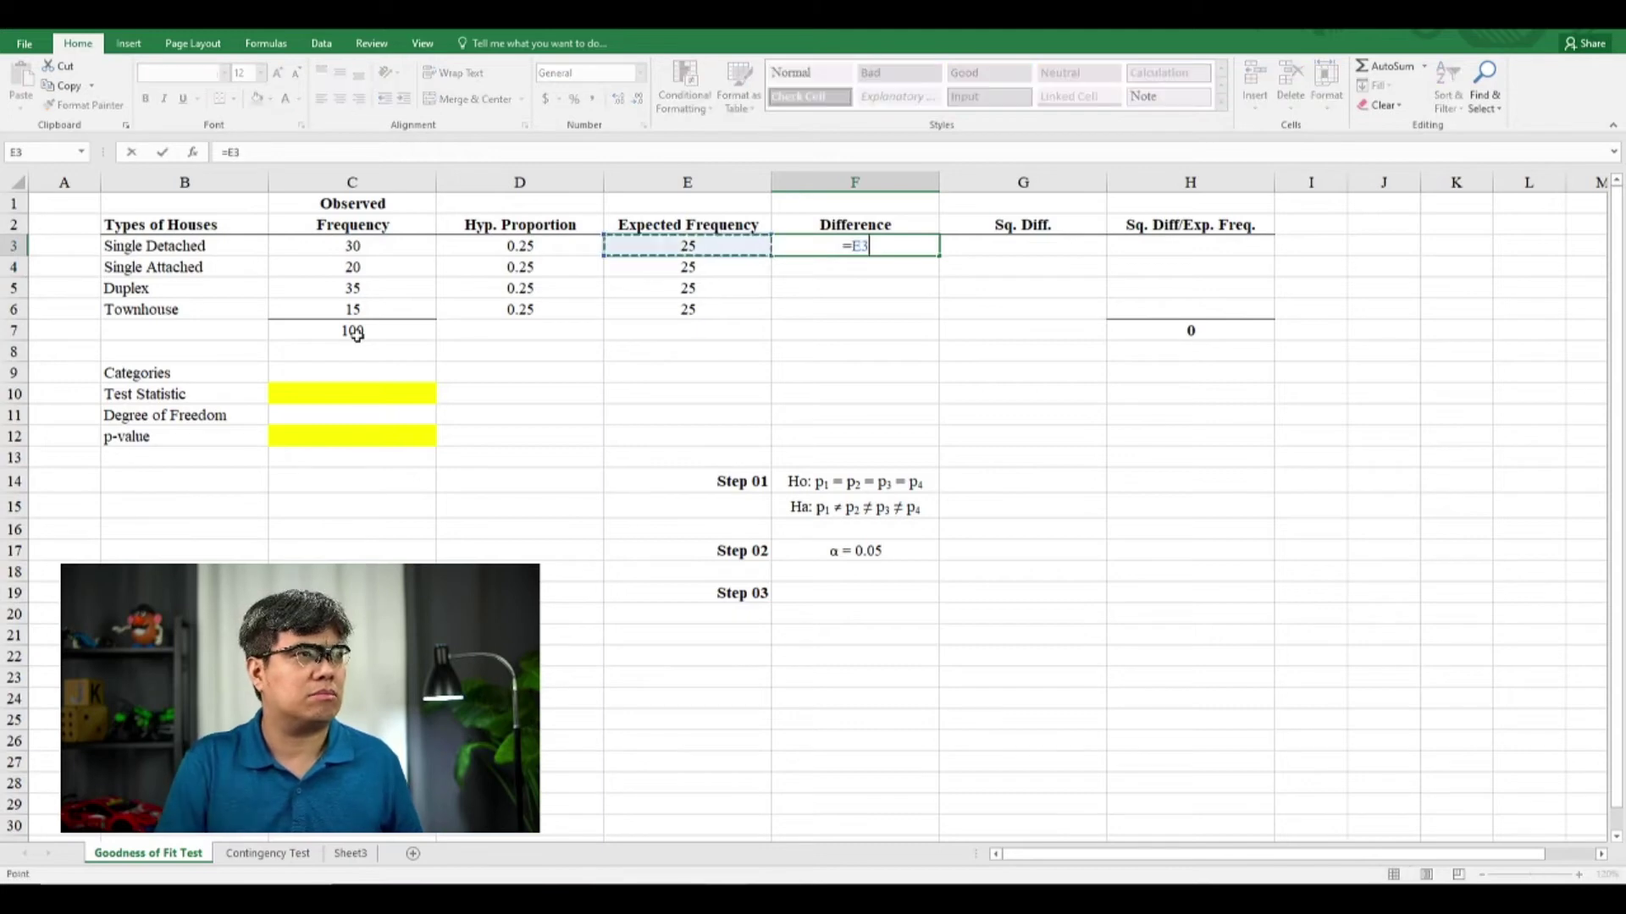
{"action": "type", "text": "-"}
{"action": "key", "text": "Left"}
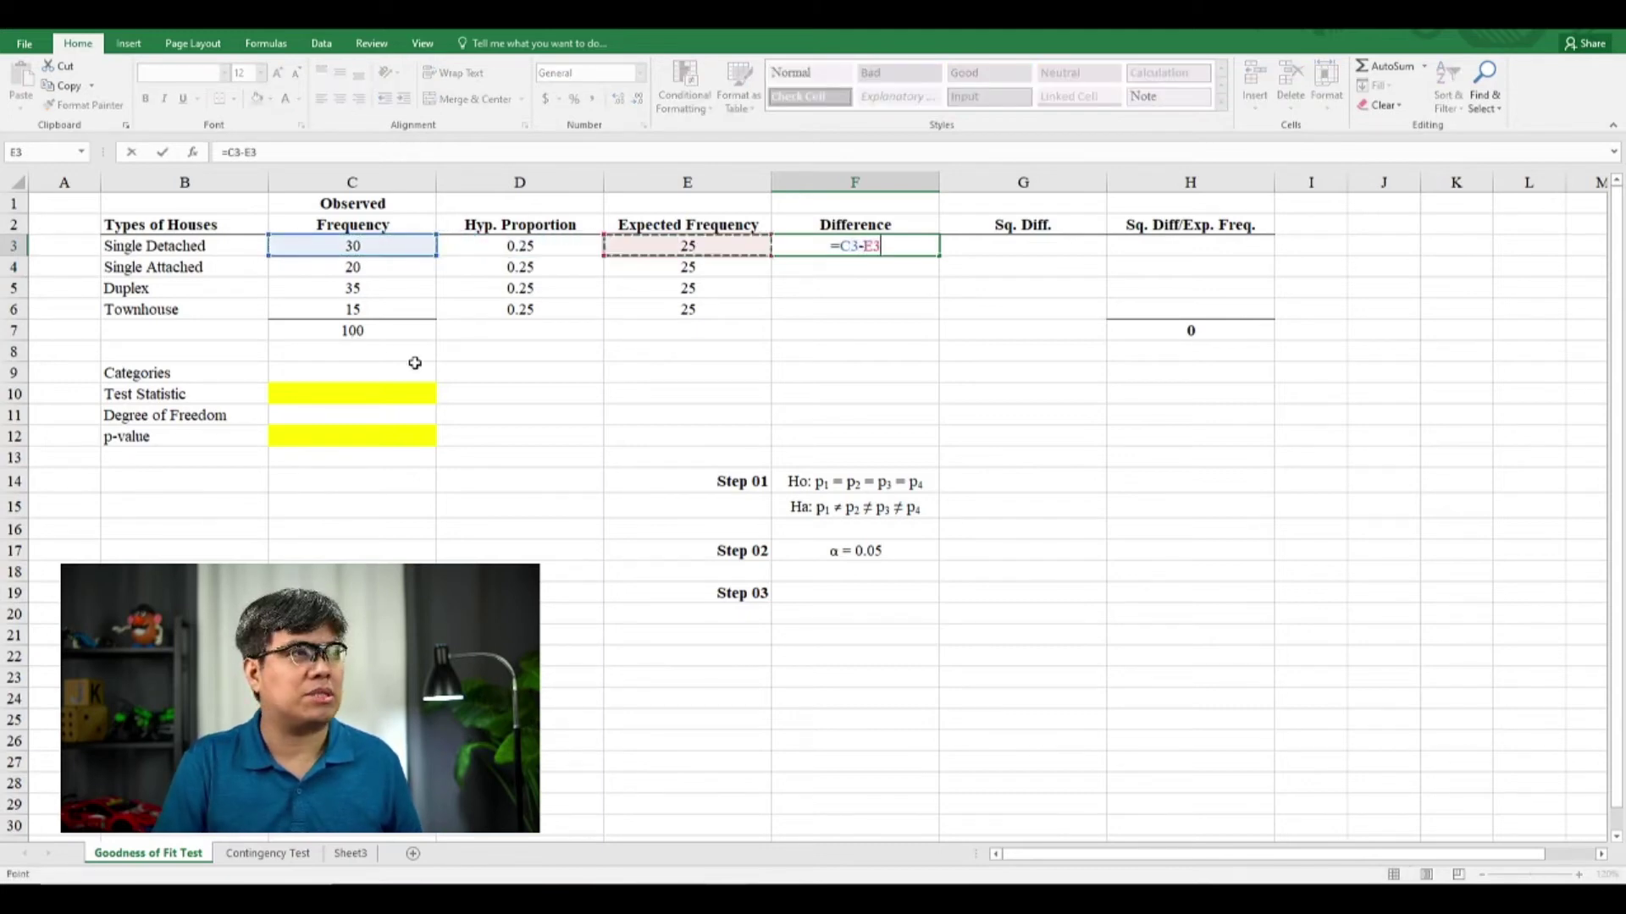
{"action": "key", "text": "Return"}
- Copy the difference formula into F4:F6, giving -5, 10 and -10
{"action": "key", "text": "Up"}
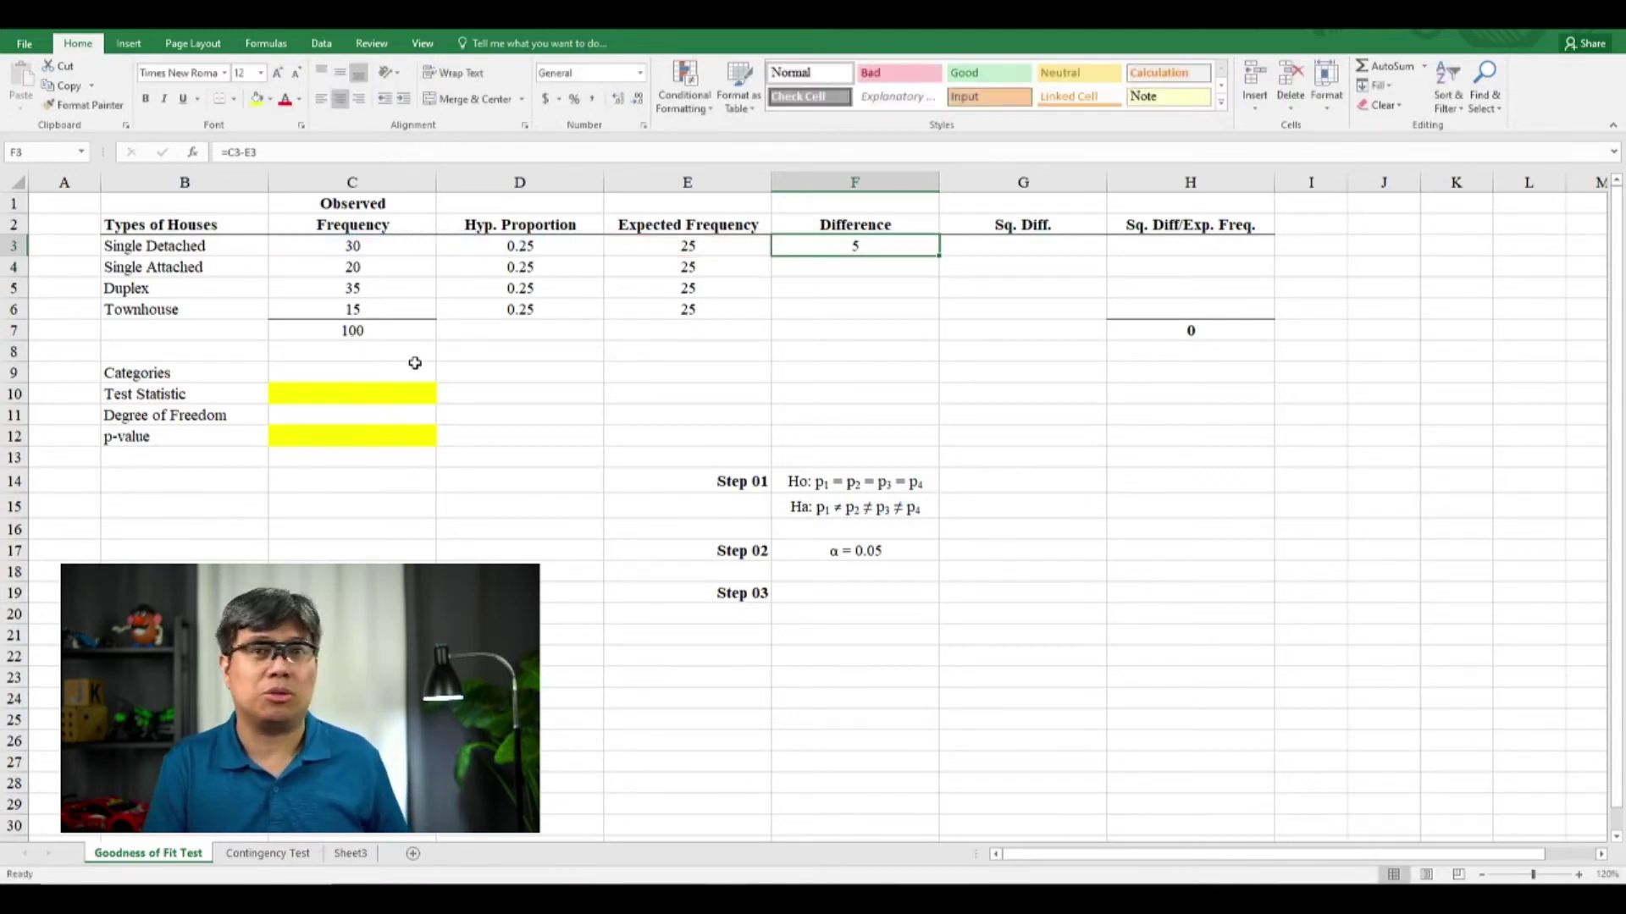
{"action": "key", "text": "ctrl+c"}
{"action": "key", "text": "Down"}
{"action": "key", "text": "shift+Down"}
{"action": "key", "text": "shift+Down"}
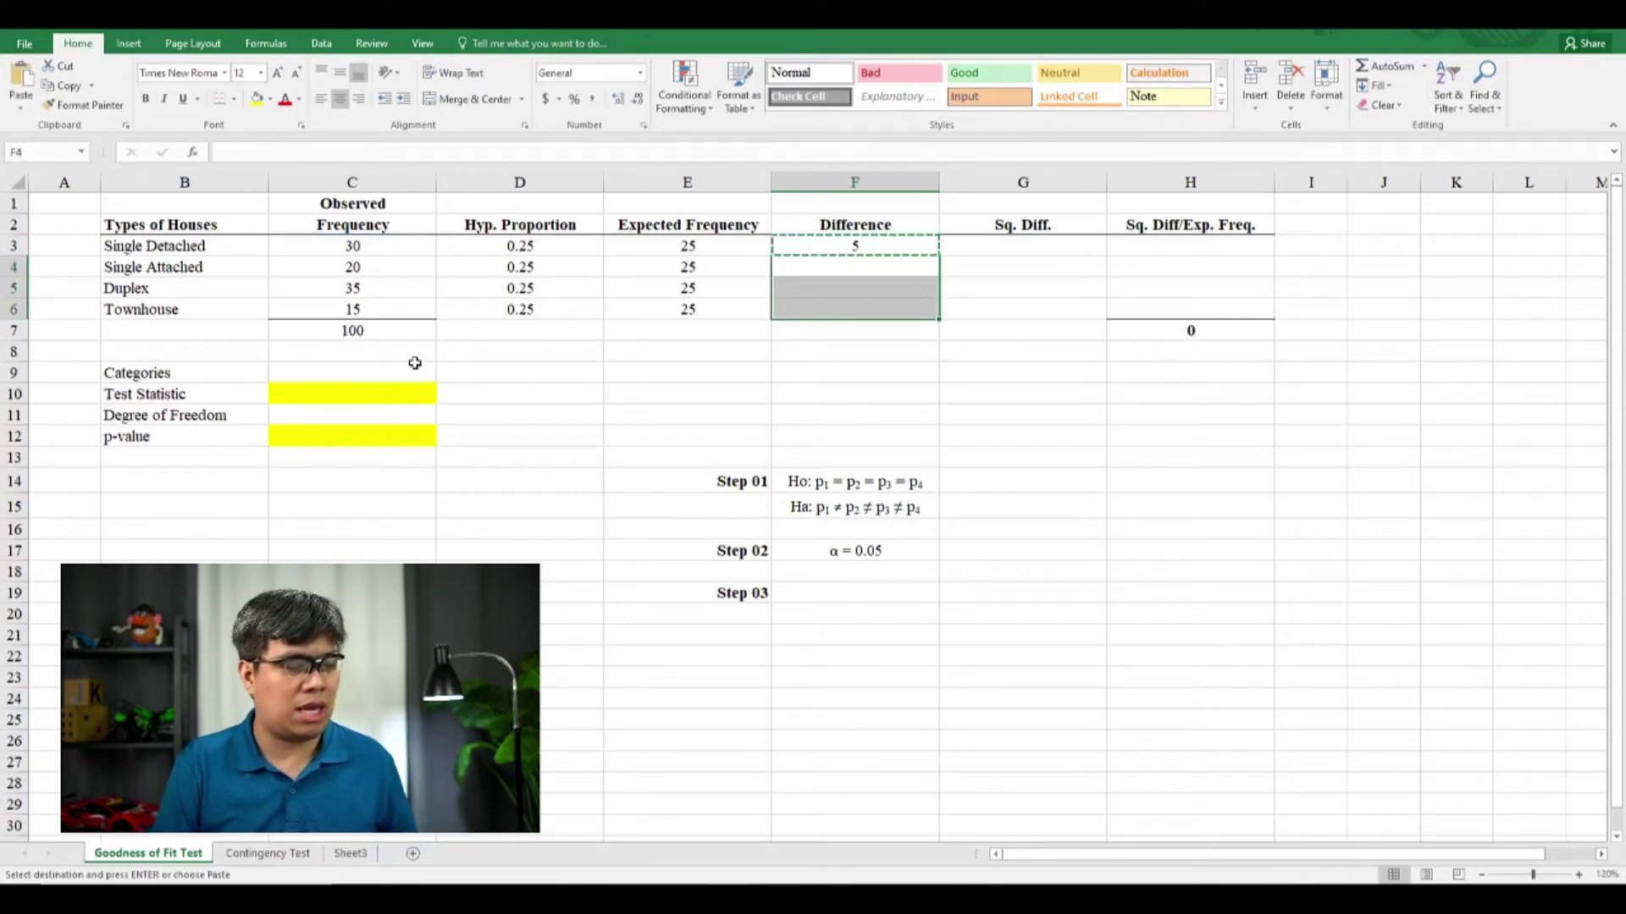
{"action": "key", "text": "ctrl+v"}
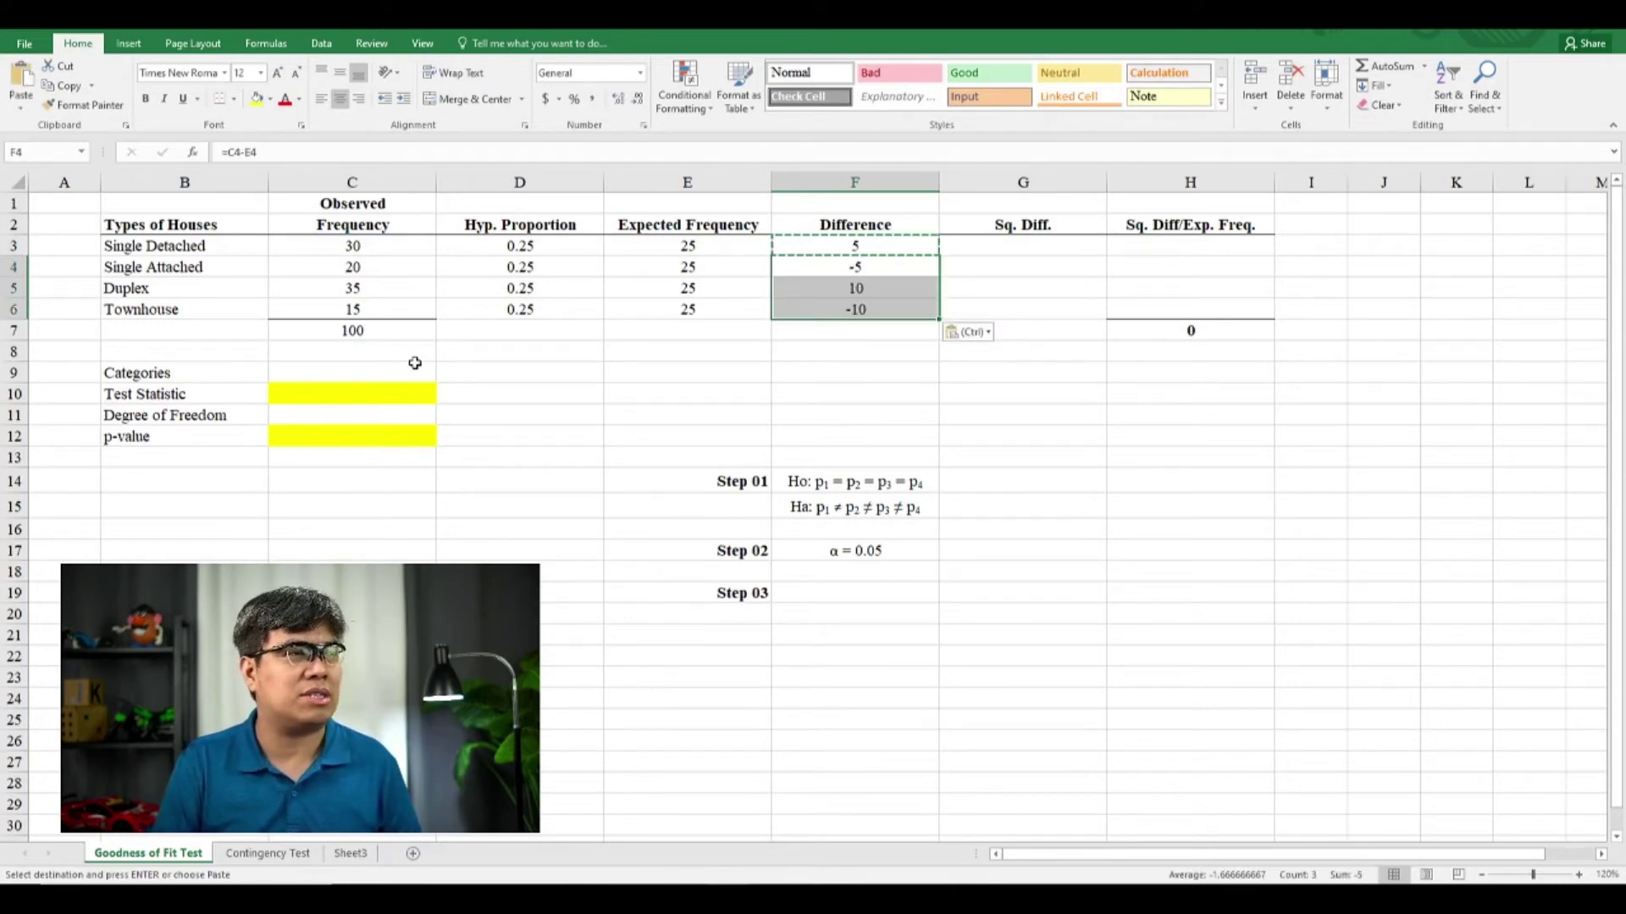
{"action": "key", "text": "Right"}
{"action": "key", "text": "Up"}
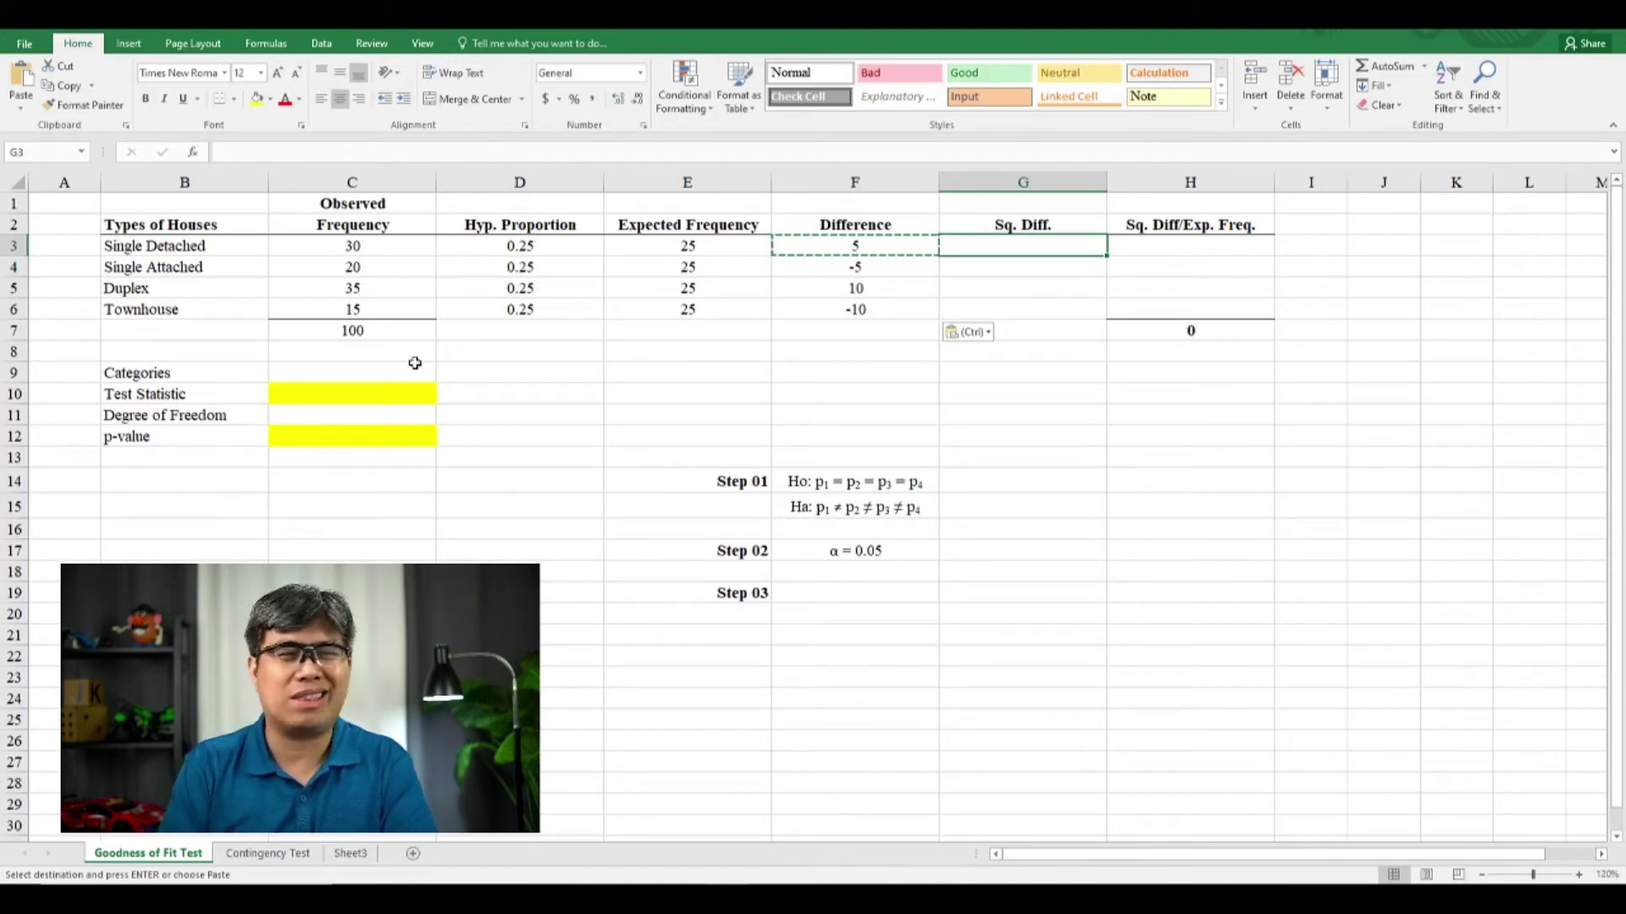
- Enter =F3^2 in G3 to square the first difference, giving 25
{"action": "type", "text": "="}
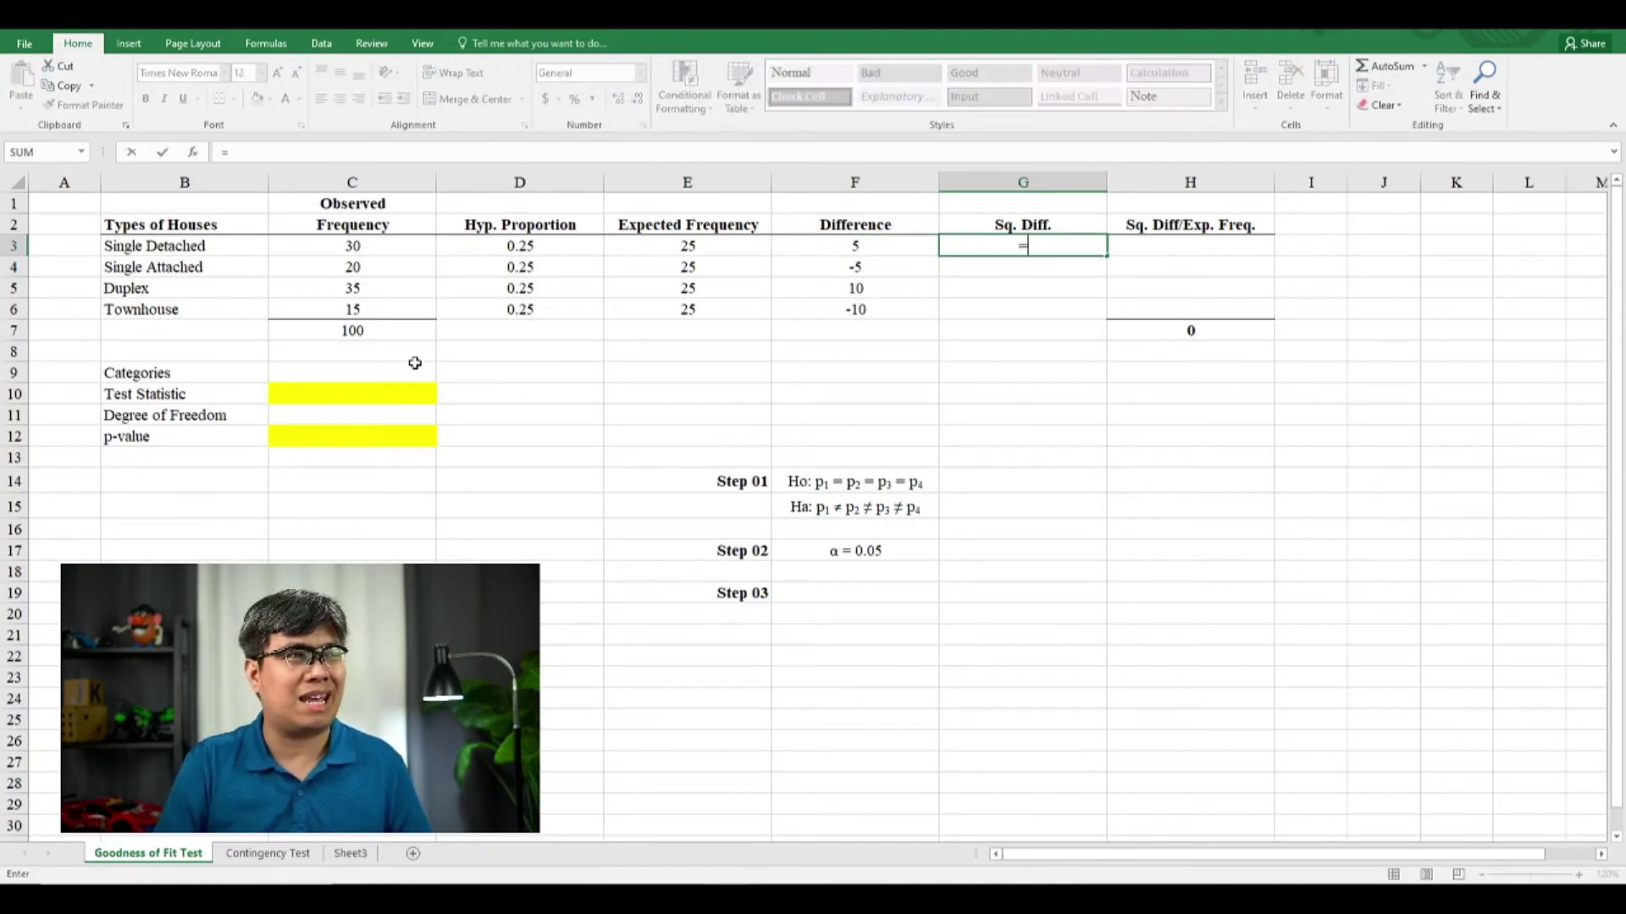
{"action": "key", "text": "Left"}
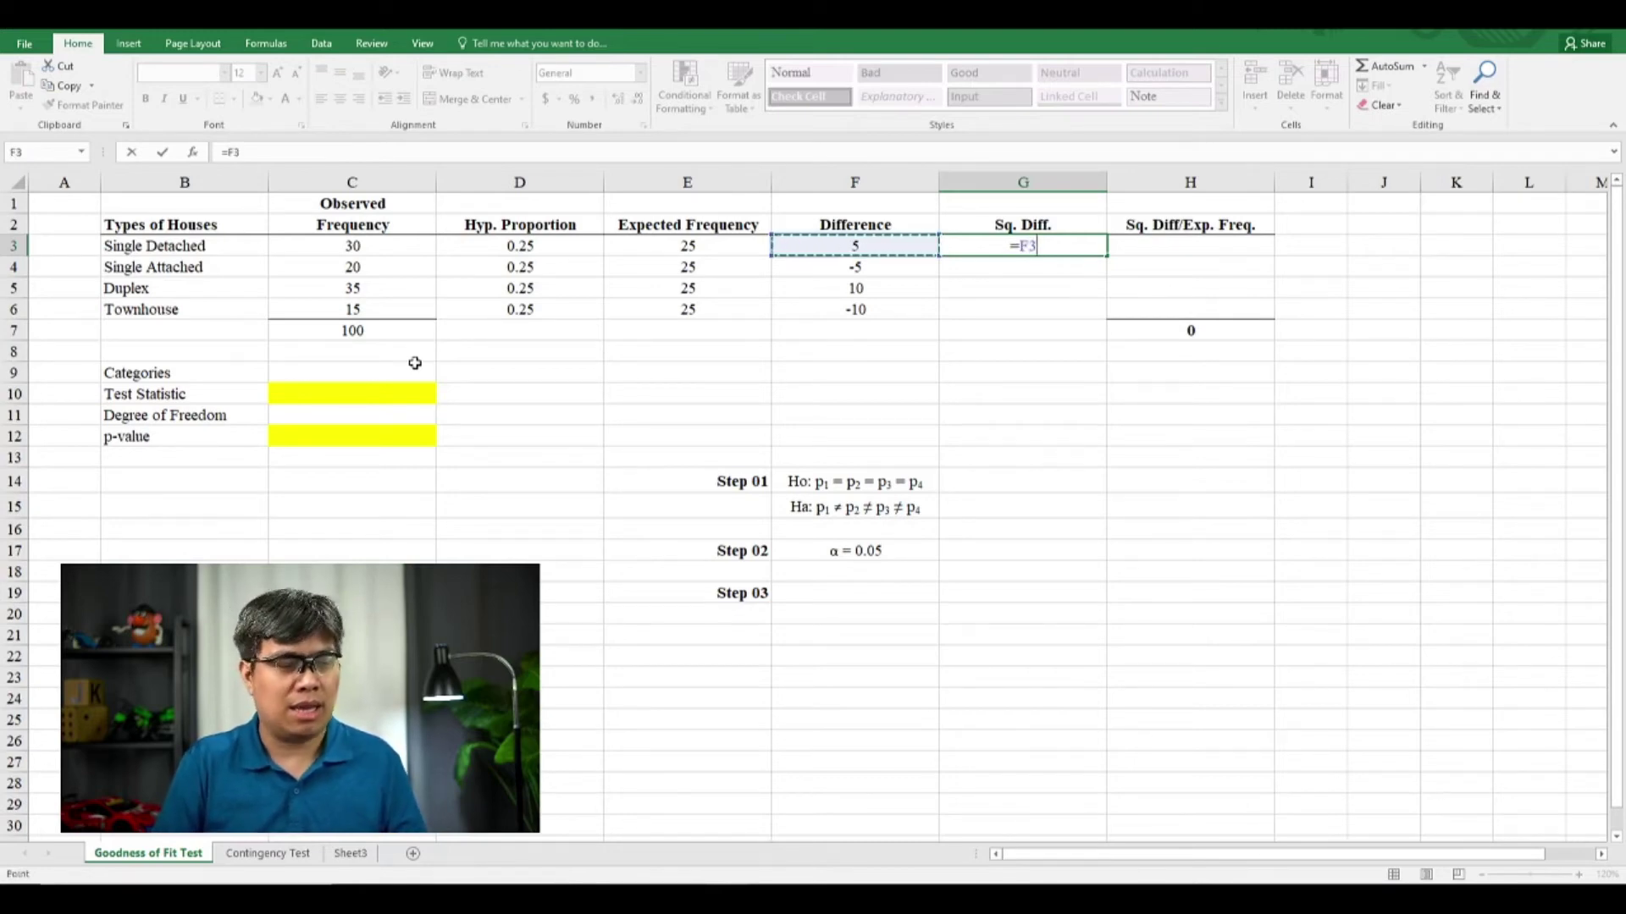
{"action": "type", "text": "^"}
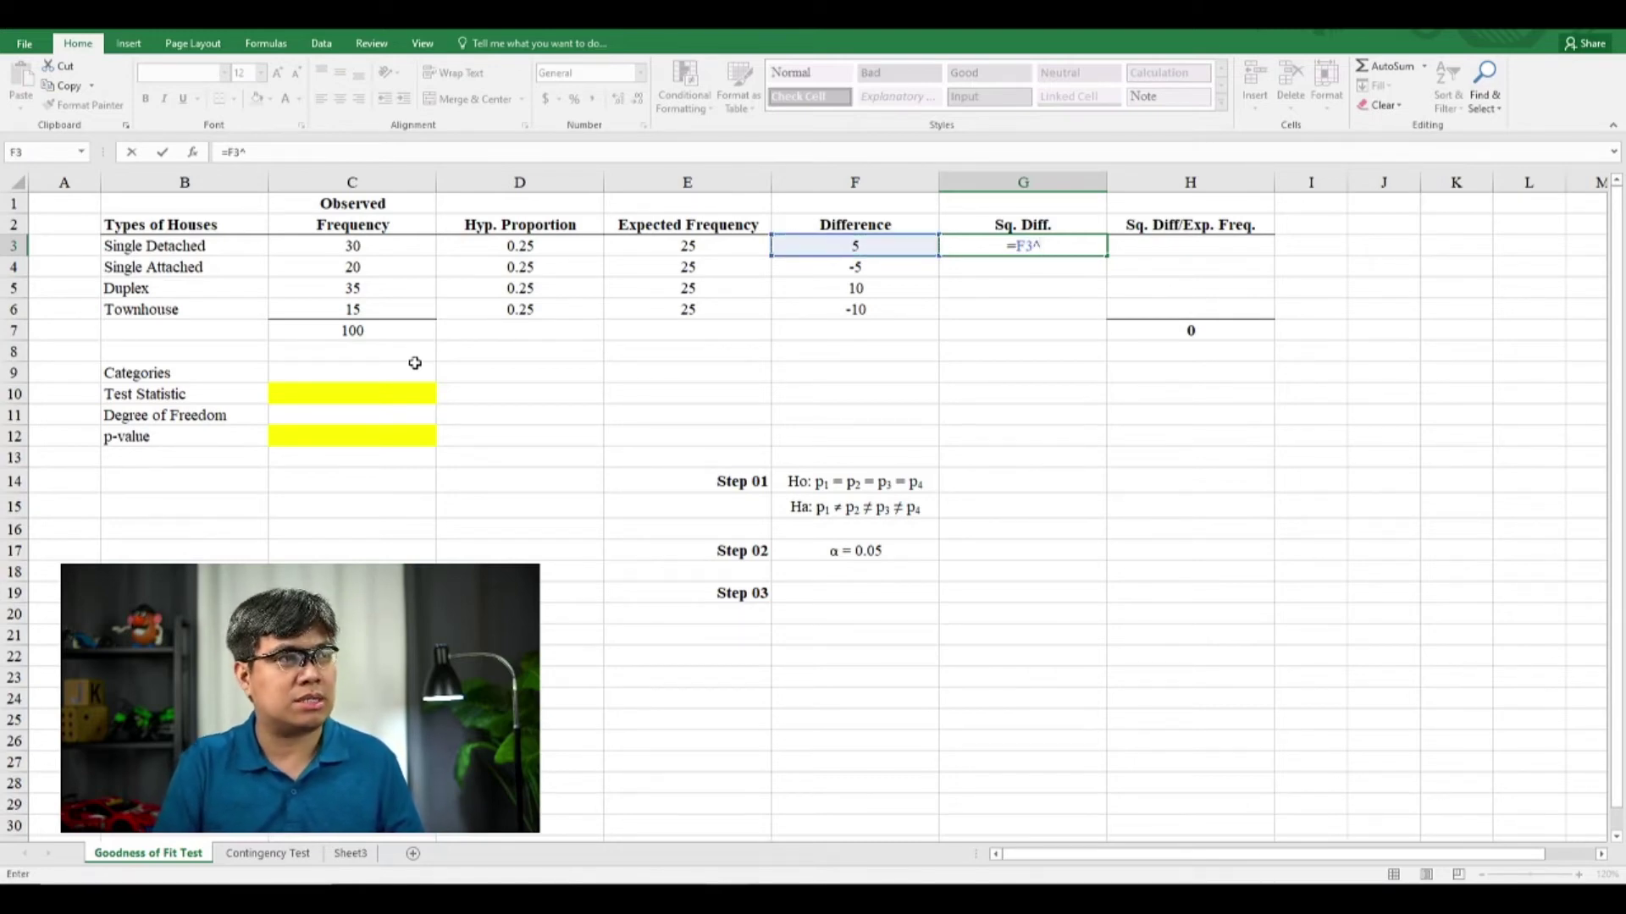
{"action": "type", "text": "2"}
{"action": "key", "text": "Return"}
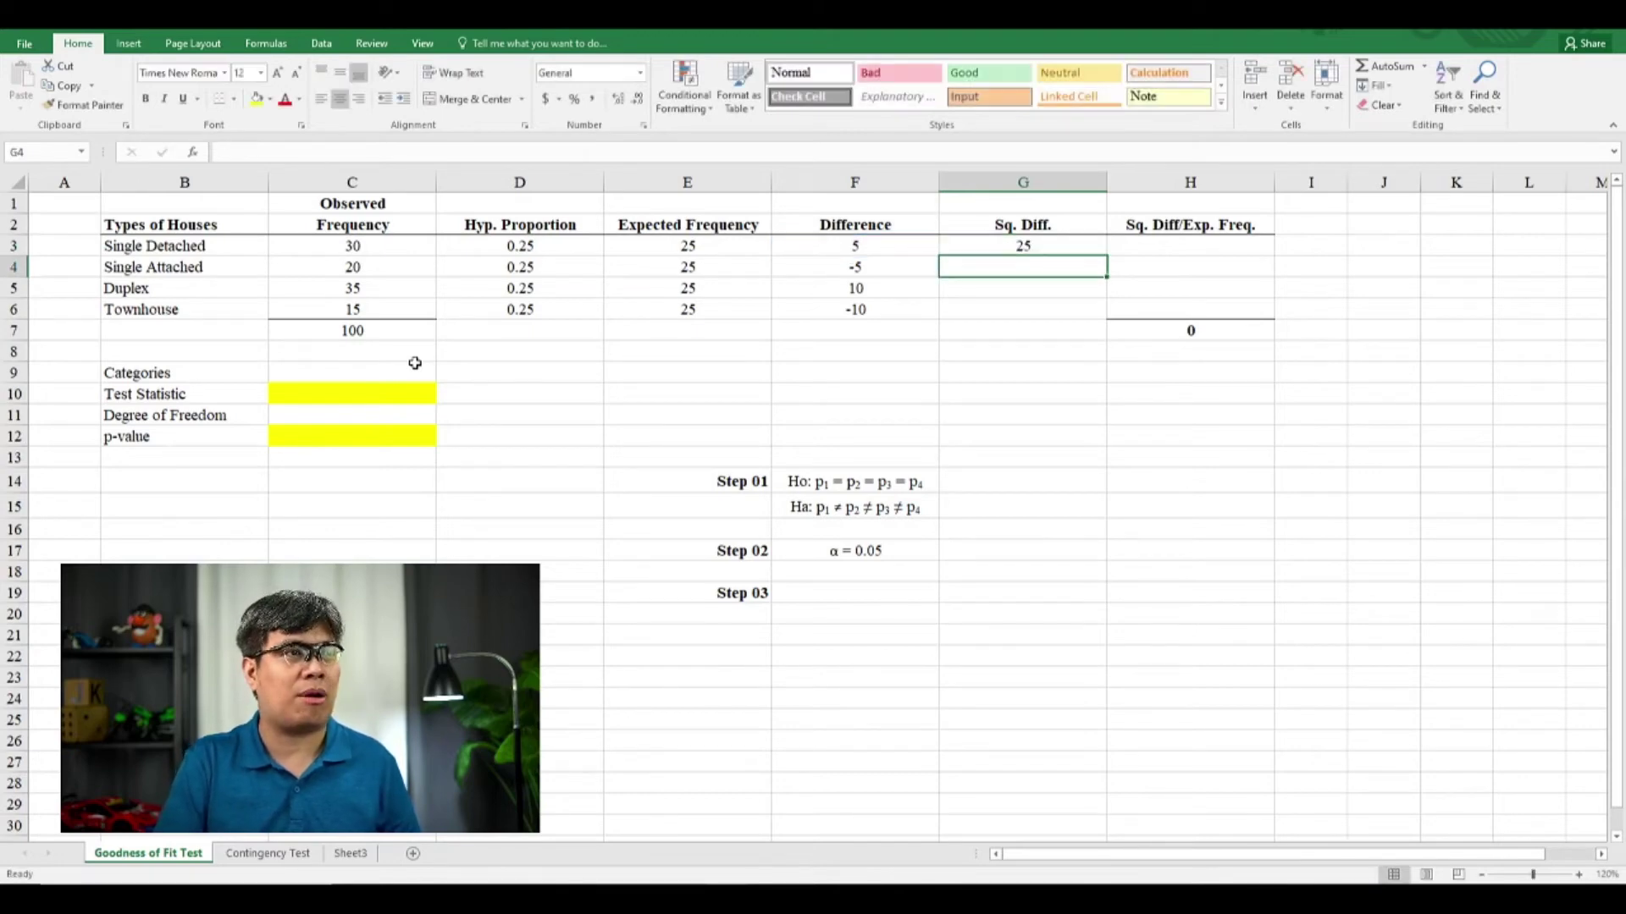
- Copy the squared difference formula into G4:G6, giving 25, 100 and 100
{"action": "key", "text": "Up"}
{"action": "key", "text": "ctrl+c"}
{"action": "key", "text": "Down"}
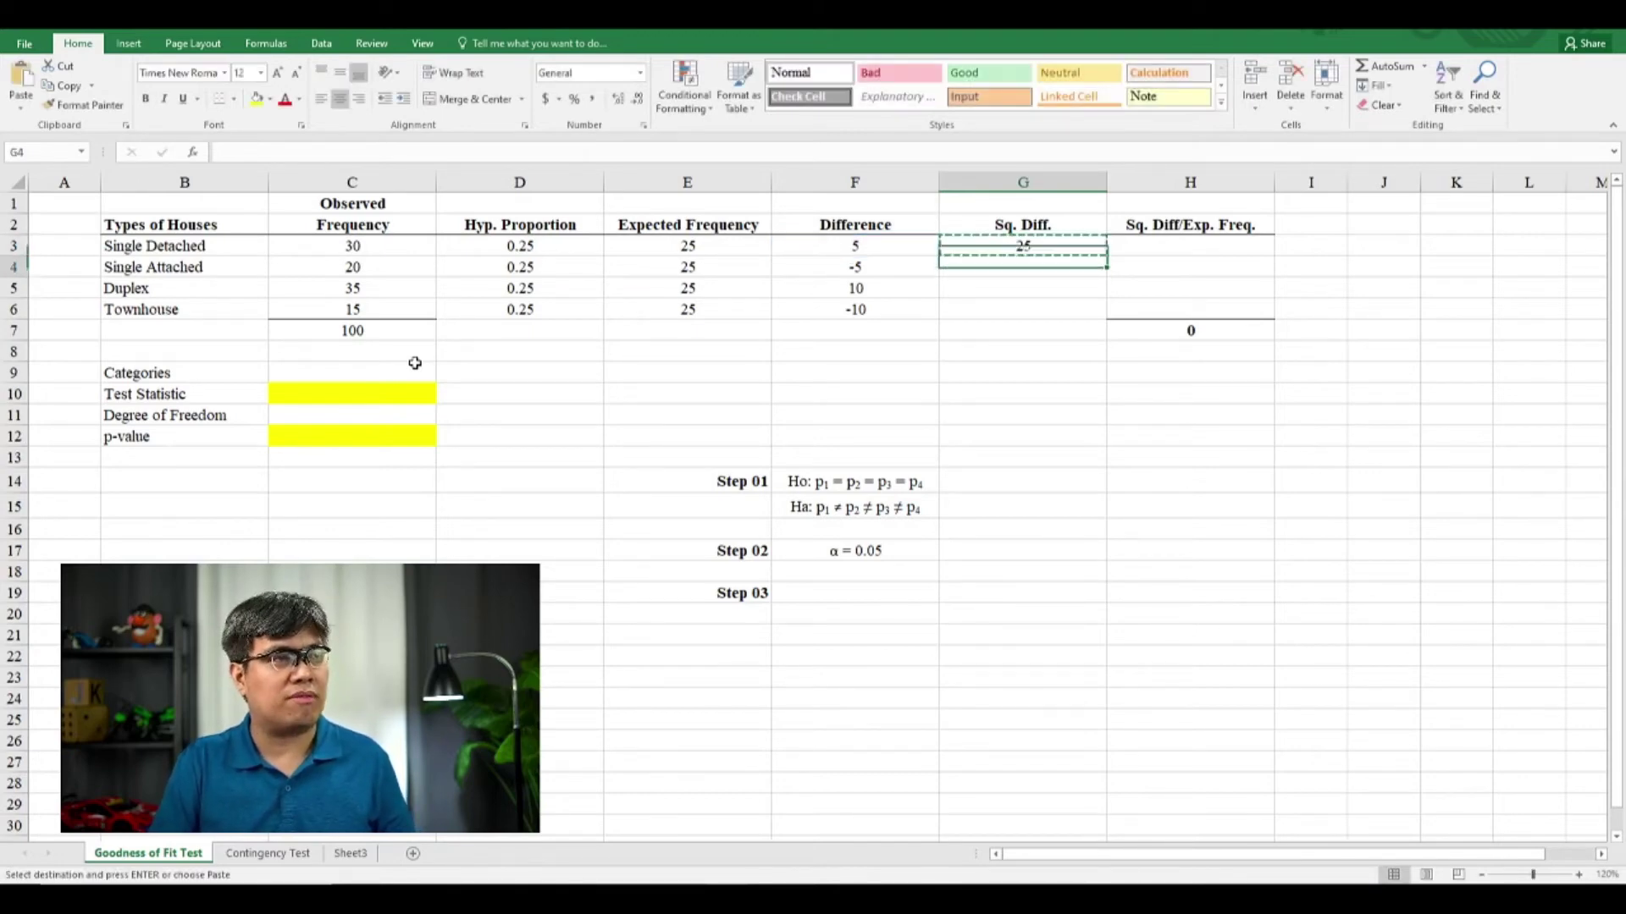
{"action": "key", "text": "shift+Down"}
{"action": "key", "text": "shift+Down"}
{"action": "key", "text": "ctrl+v"}
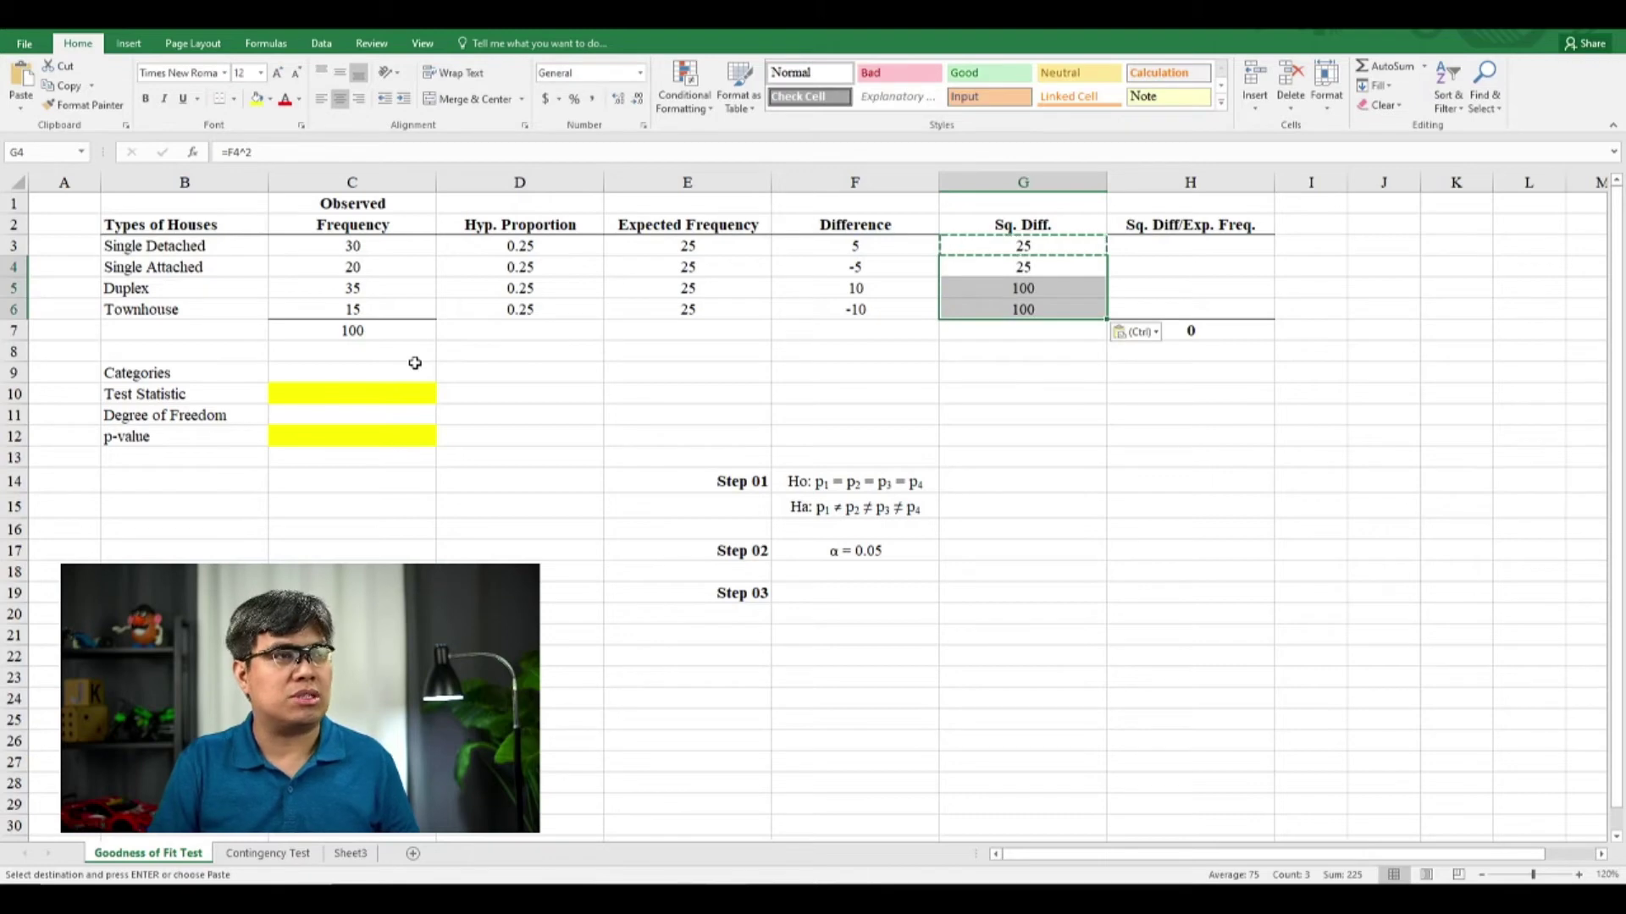
{"action": "key", "text": "Right"}
{"action": "key", "text": "shift+Down"}
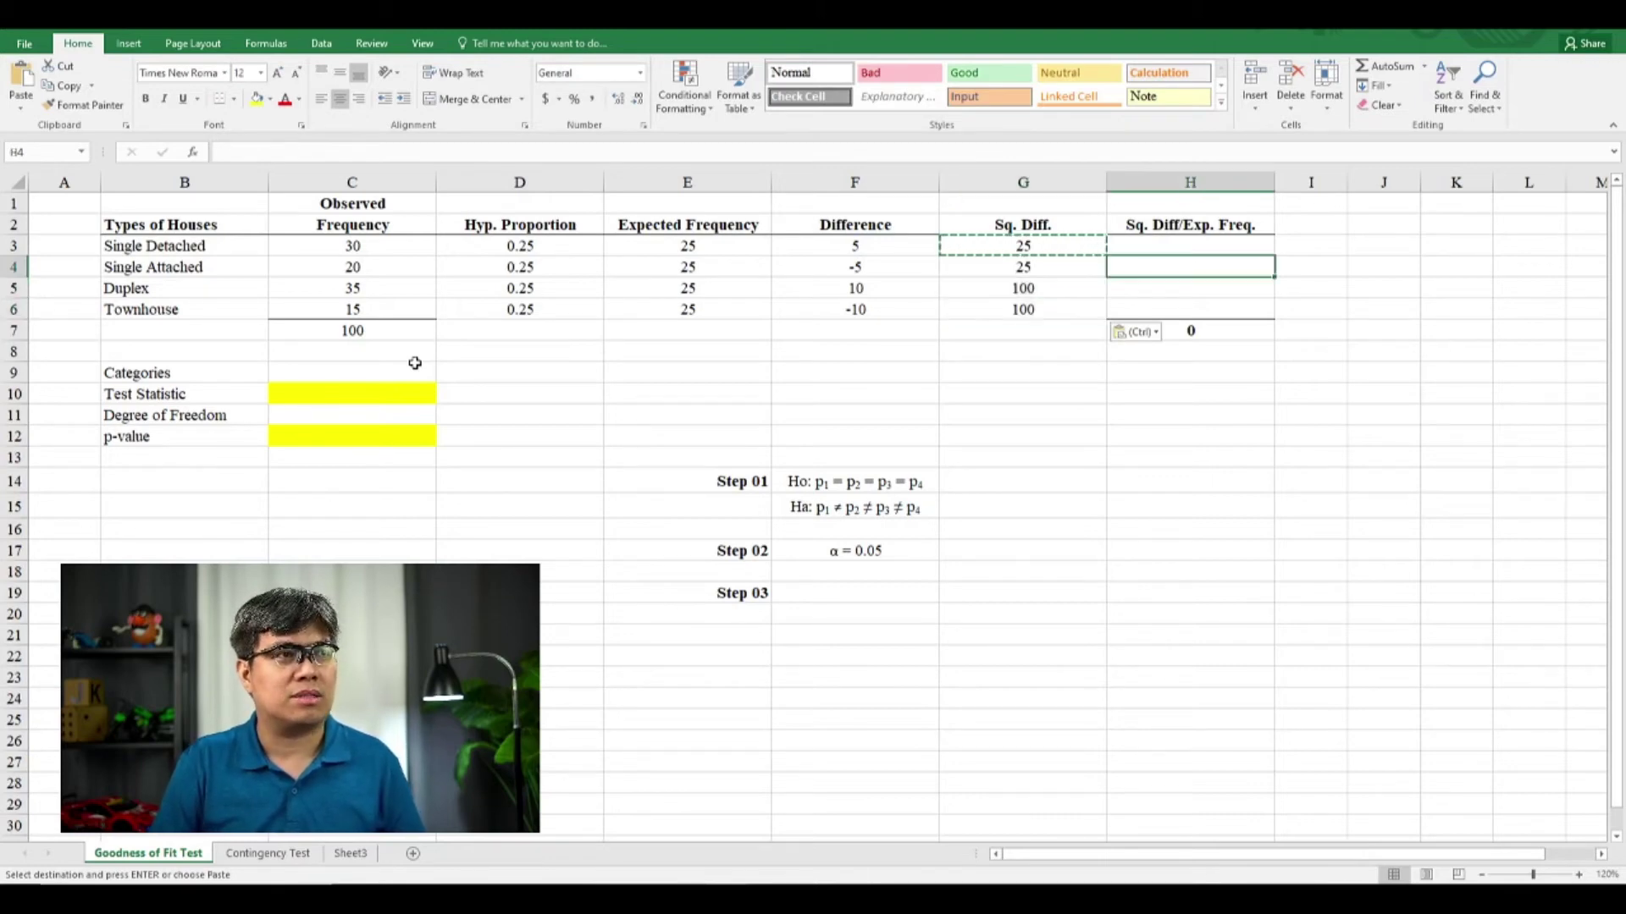
{"action": "key", "text": "Escape"}
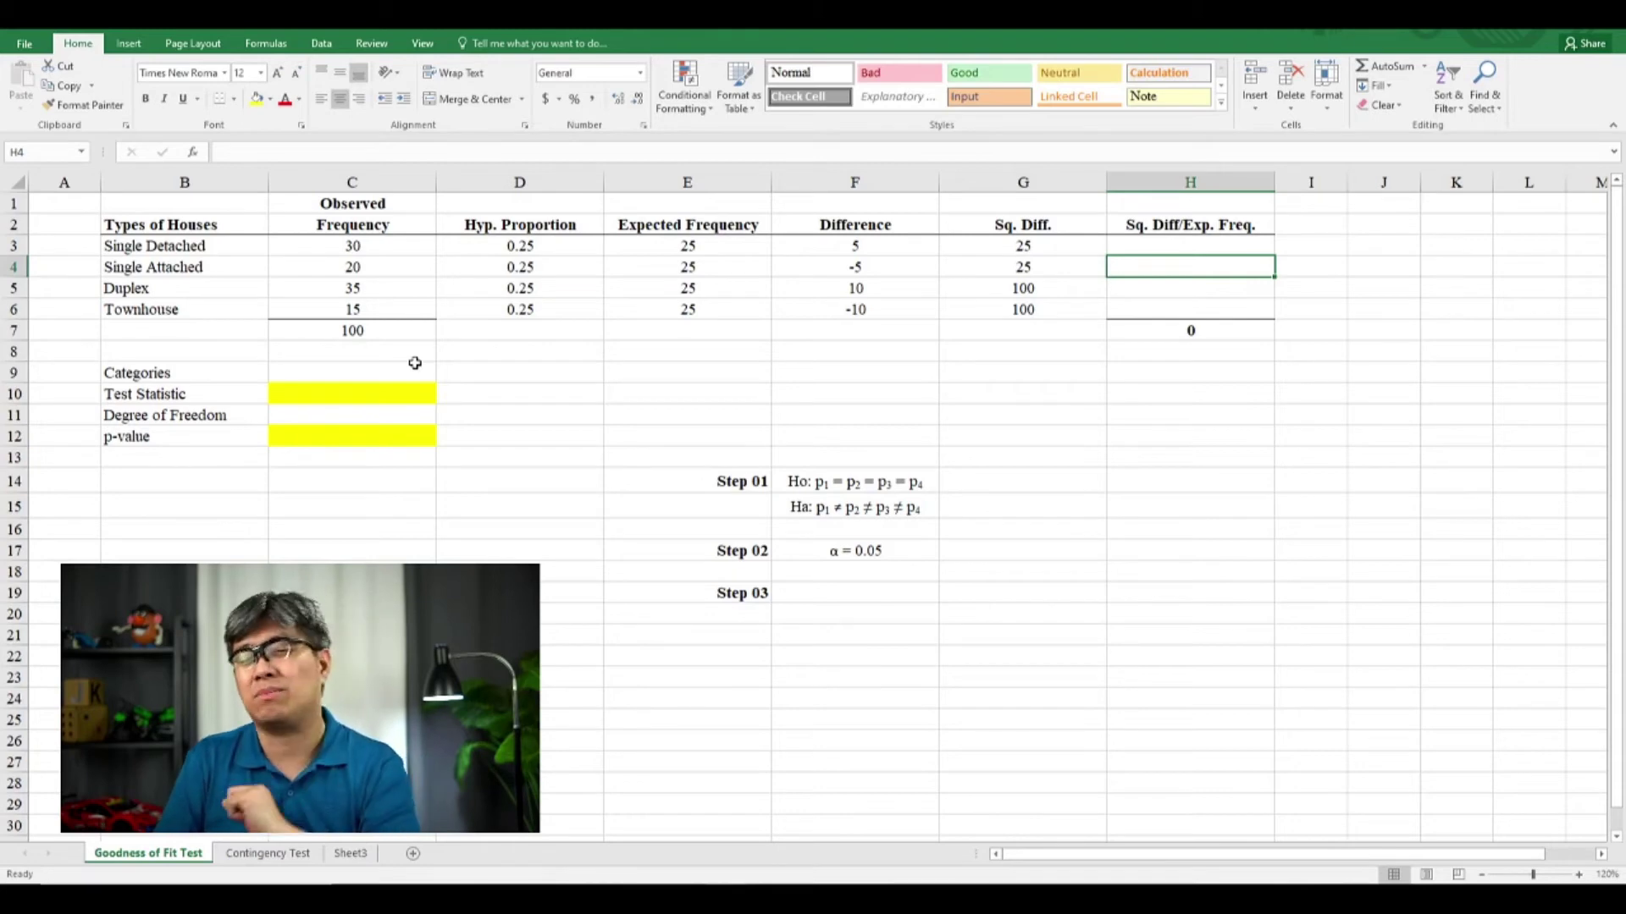
- Enter =G3/E3 in H3, giving a ratio of 1
{"action": "key", "text": "Up"}
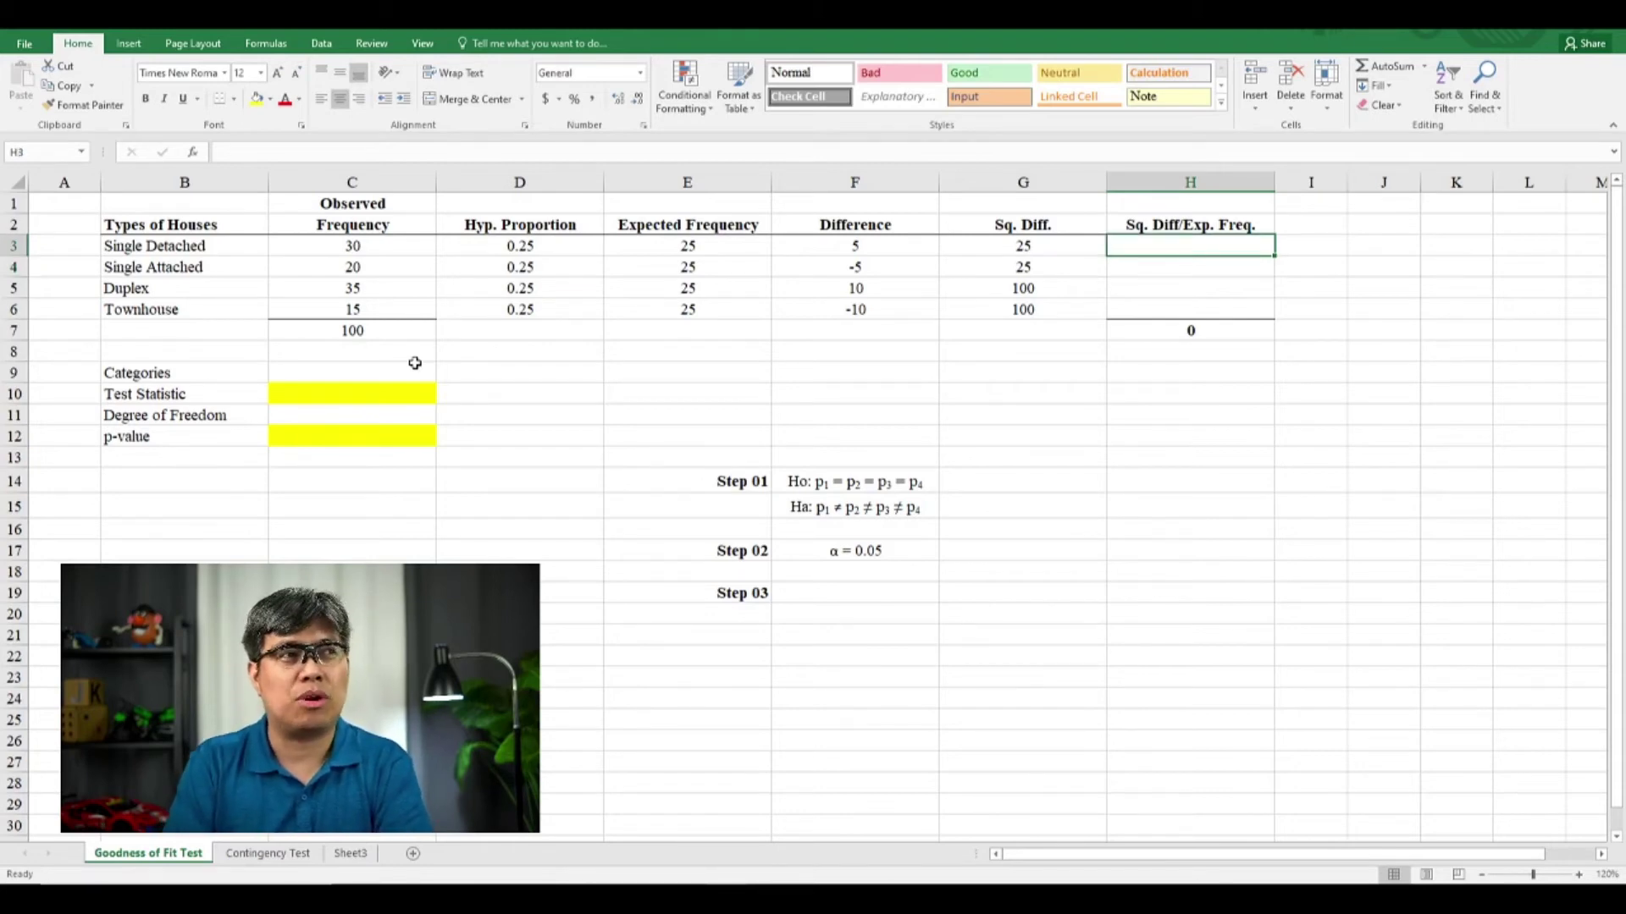
{"action": "type", "text": "="}
{"action": "key", "text": "Left"}
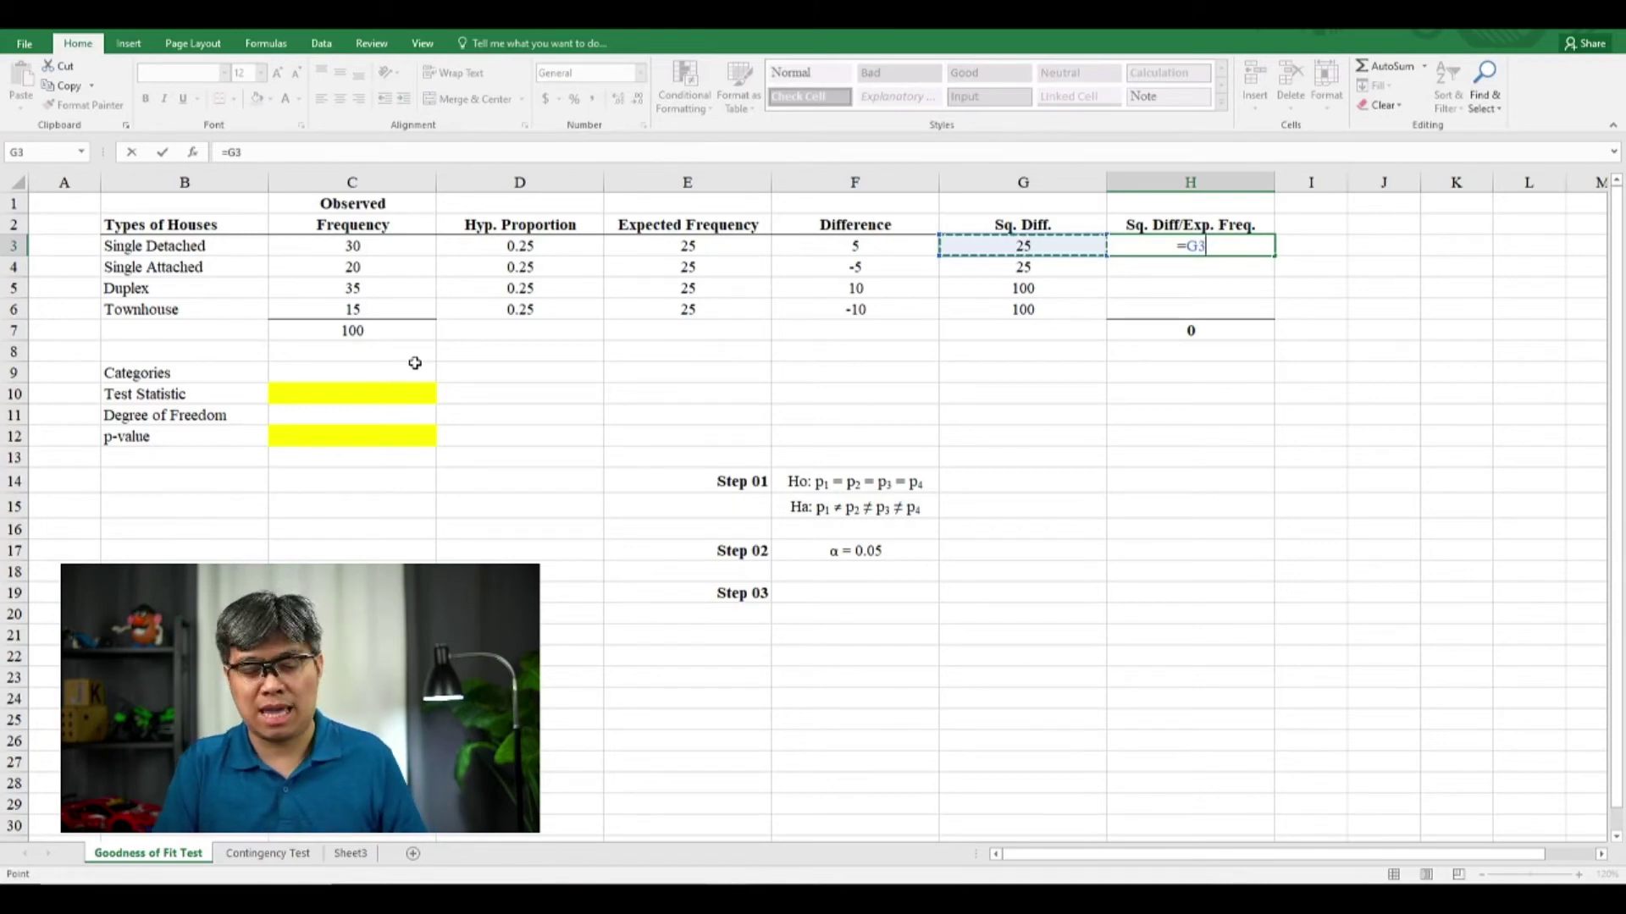
{"action": "type", "text": "/"}
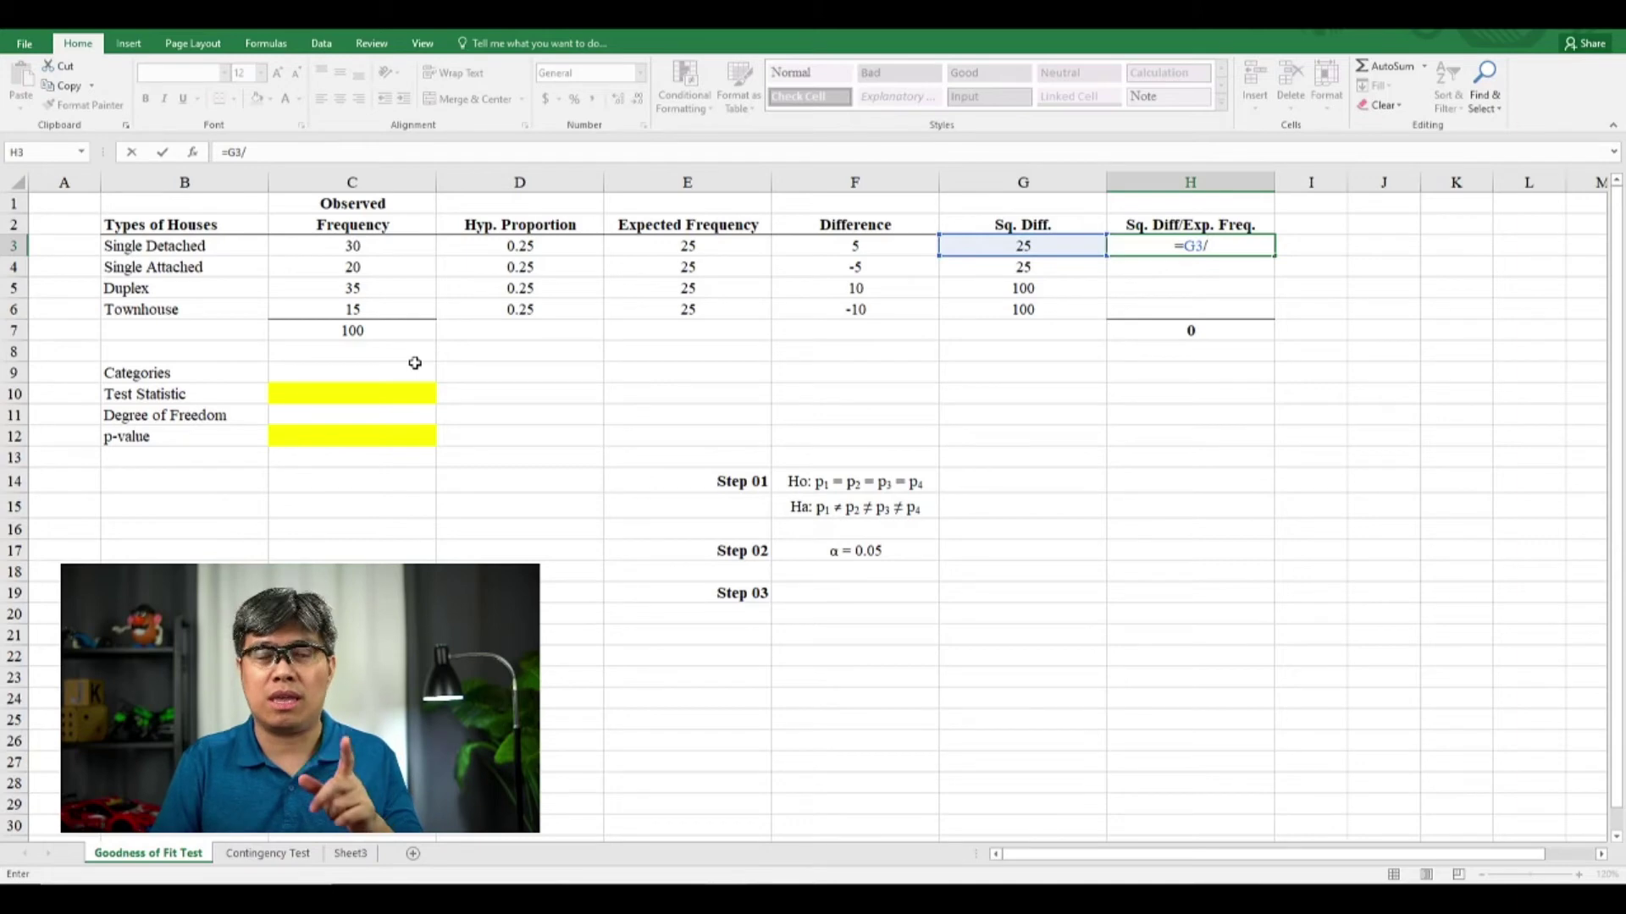
{"action": "key", "text": "Left"}
{"action": "key", "text": "Left"}
{"action": "key", "text": "Left"}
{"action": "key", "text": "Left"}
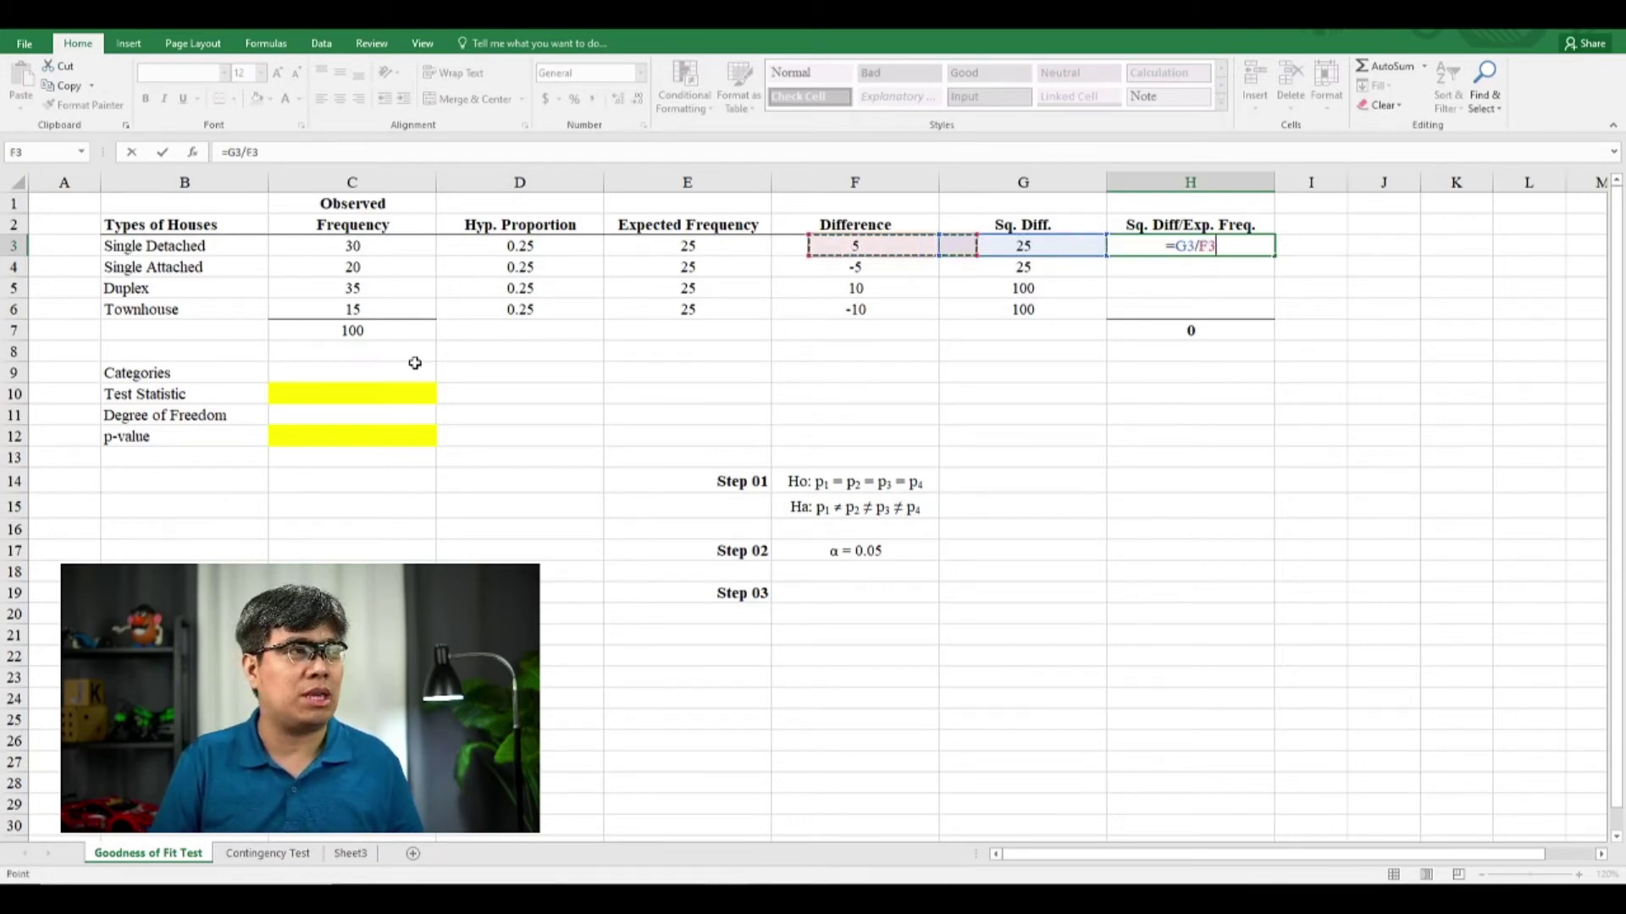
{"action": "key", "text": "Right"}
{"action": "key", "text": "Return"}
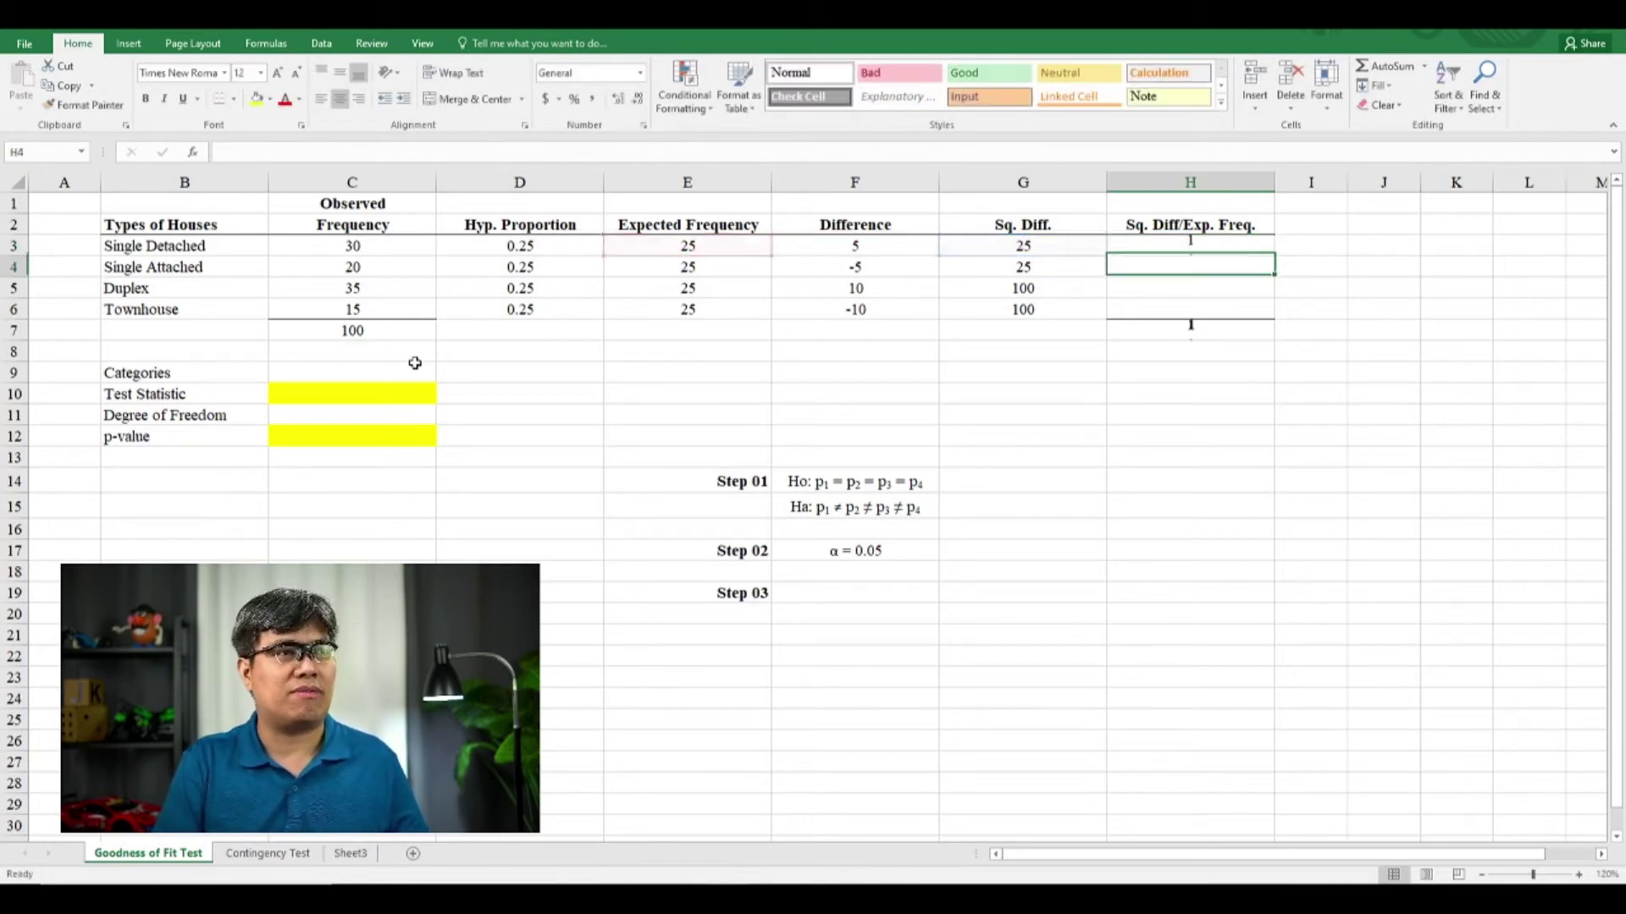
- Copy the ratio formula into H4:H6, giving 1, 4 and 4
{"action": "key", "text": "Up"}
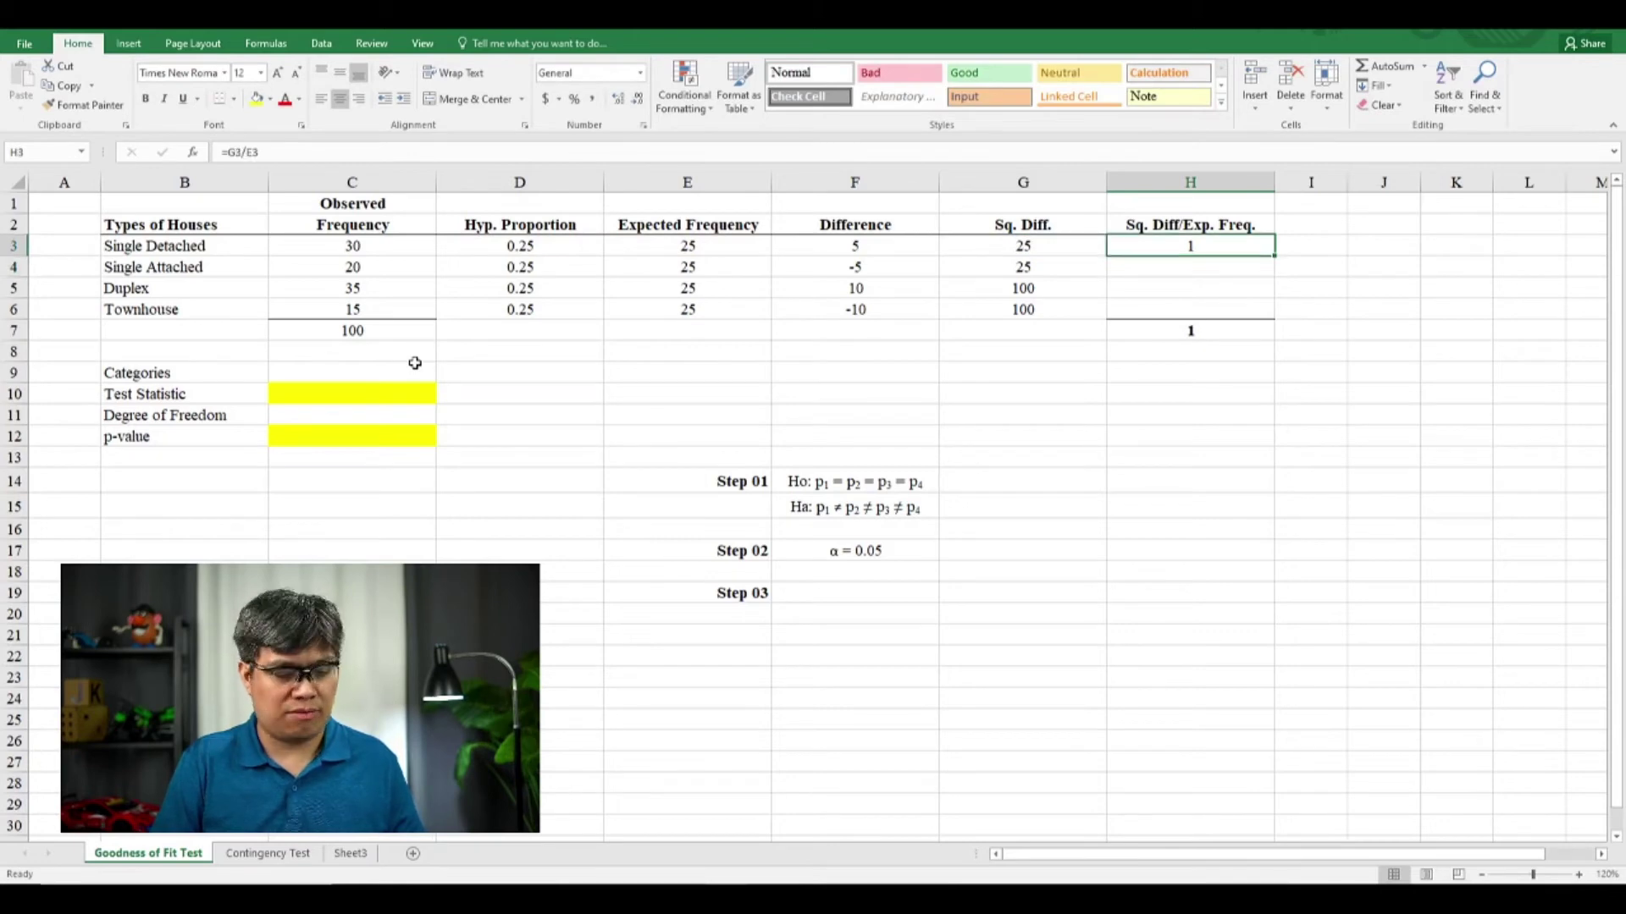
{"action": "key", "text": "ctrl+c"}
{"action": "key", "text": "Down"}
{"action": "key", "text": "shift+Down"}
{"action": "key", "text": "shift+Down"}
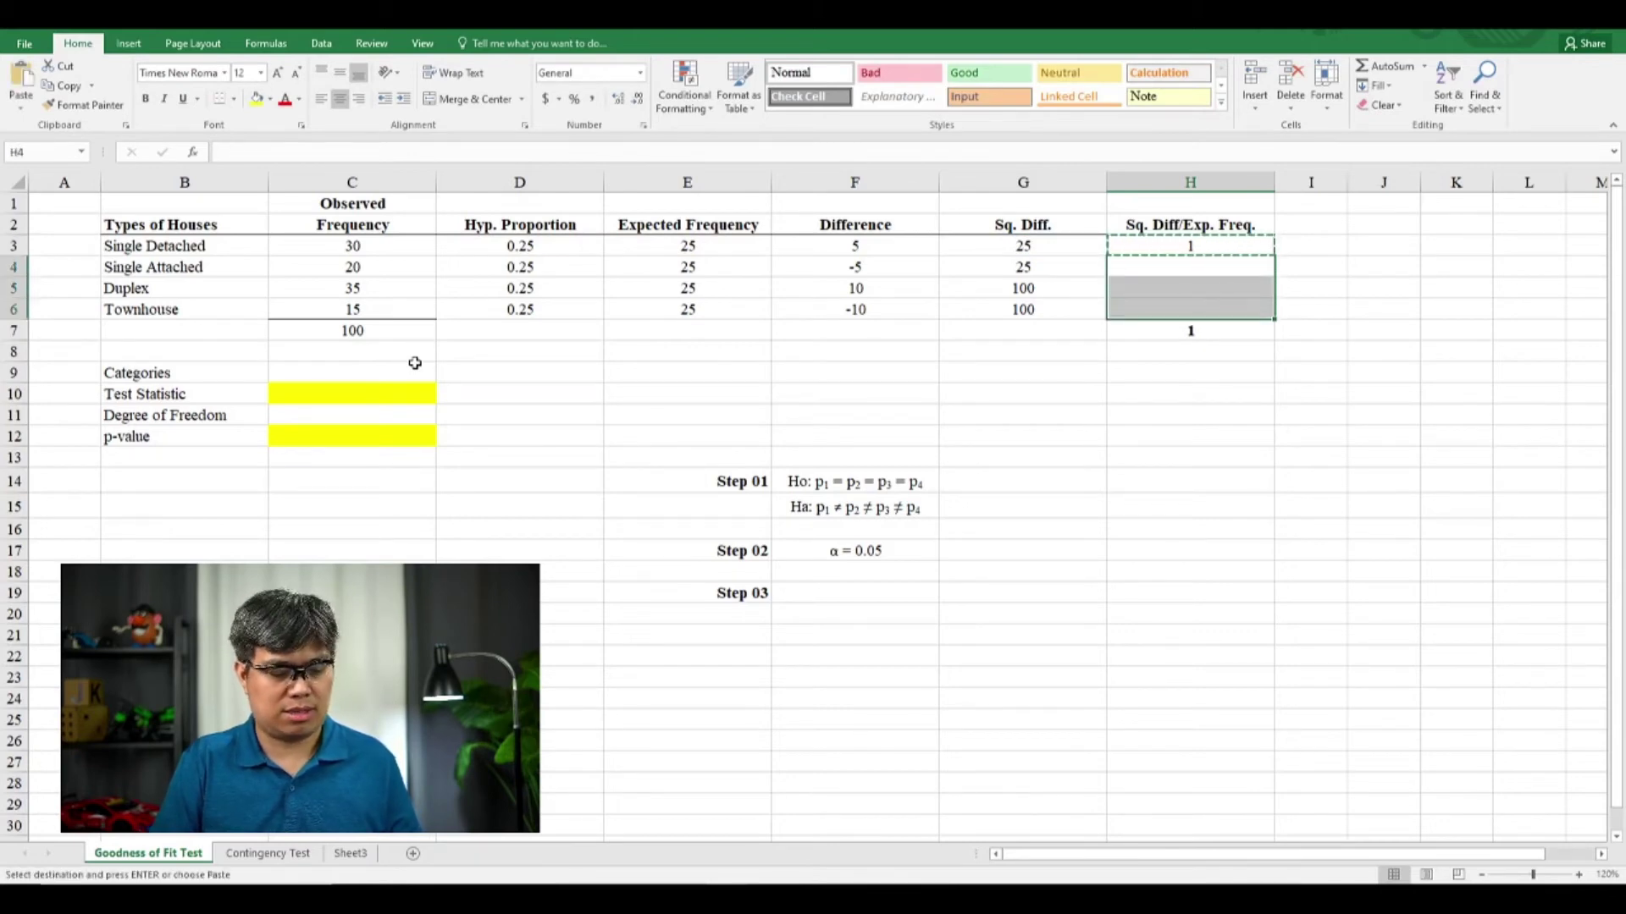
{"action": "key", "text": "ctrl+v"}
{"action": "key", "text": "Down"}
{"action": "key", "text": "Down"}
{"action": "key", "text": "Down"}
{"action": "key", "text": "Down"}
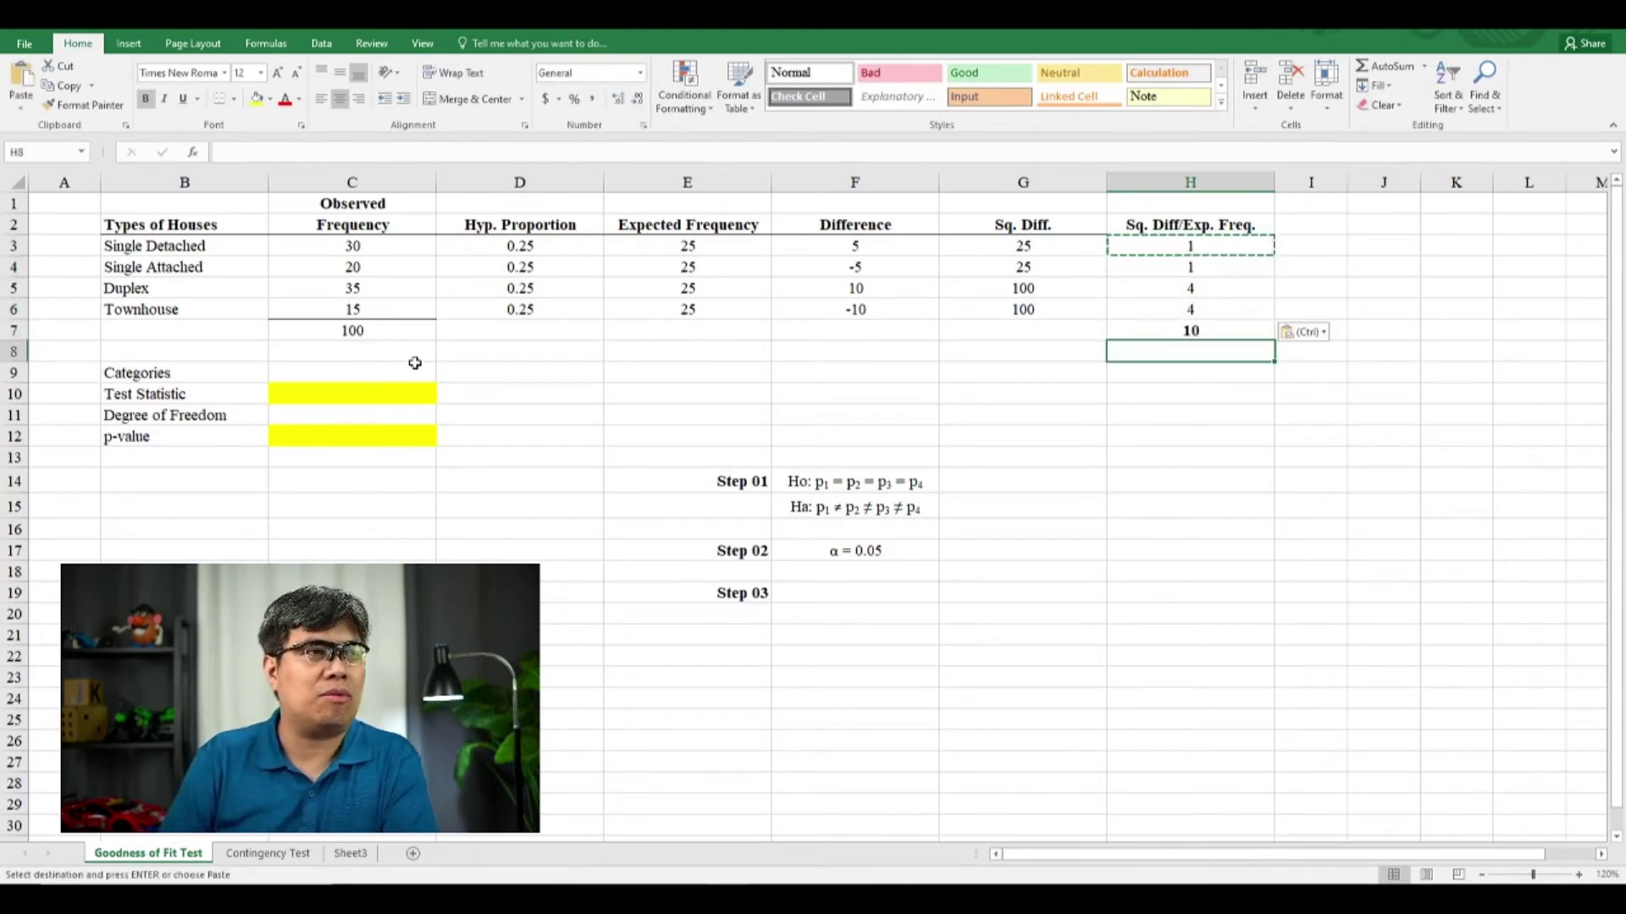
{"action": "key", "text": "Up"}
{"action": "key", "text": "Up"}
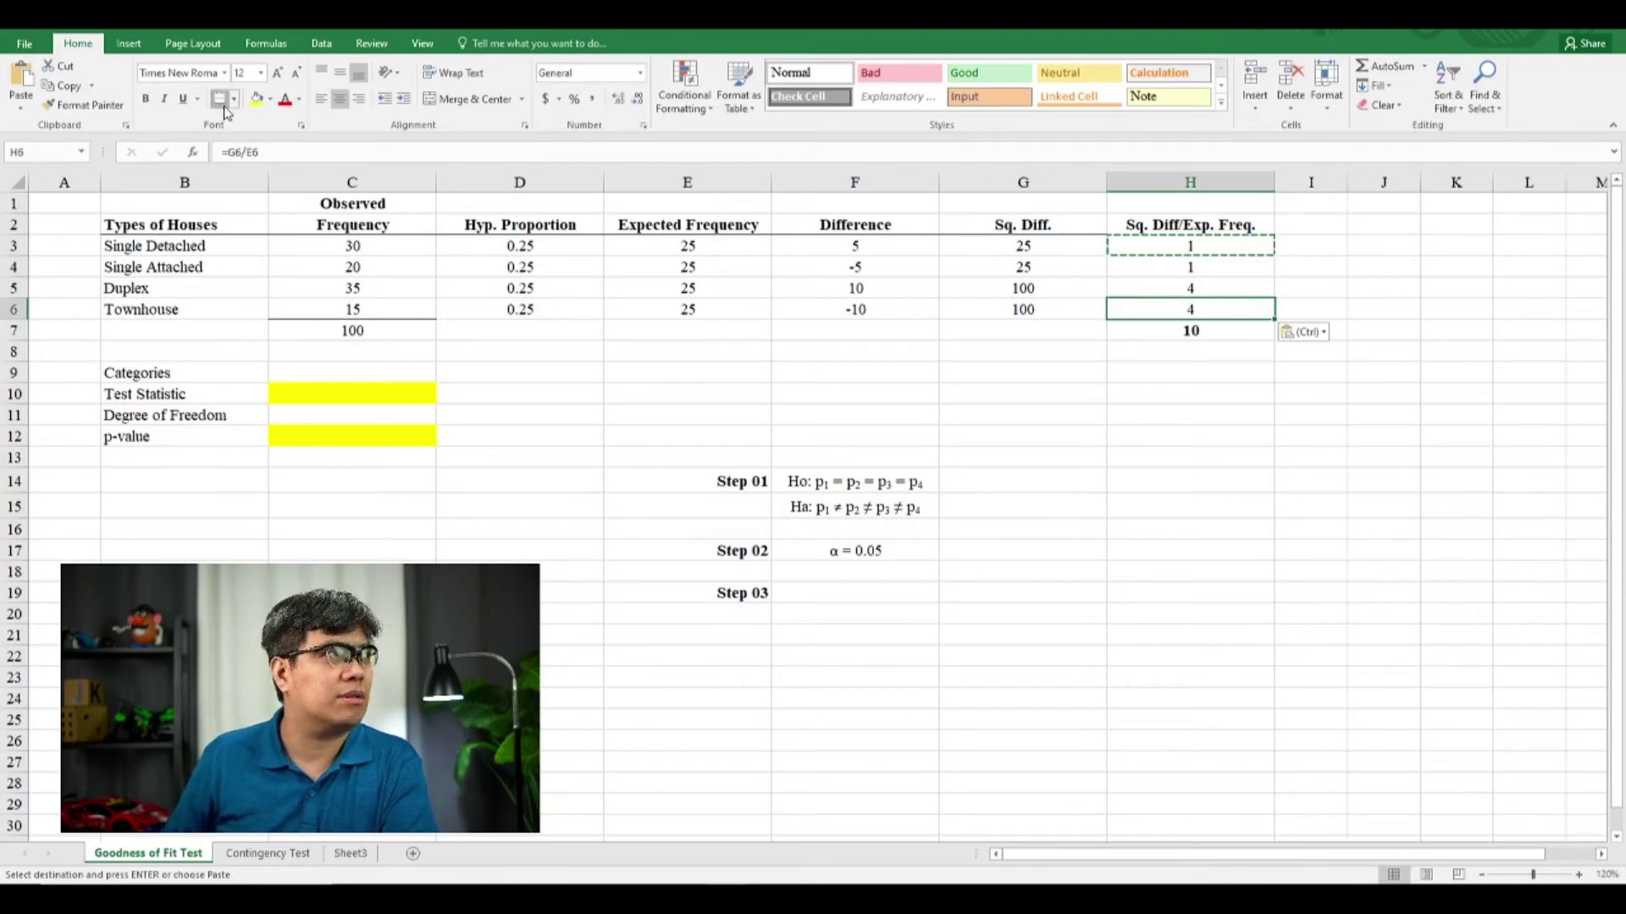
{"action": "key", "text": "Escape"}
- Check that the H7 total formula =SUM(H3:H6) reads 10
{"action": "left_click", "coordinate": [1157, 330]}
{"action": "double_click", "coordinate": [1158, 330]}
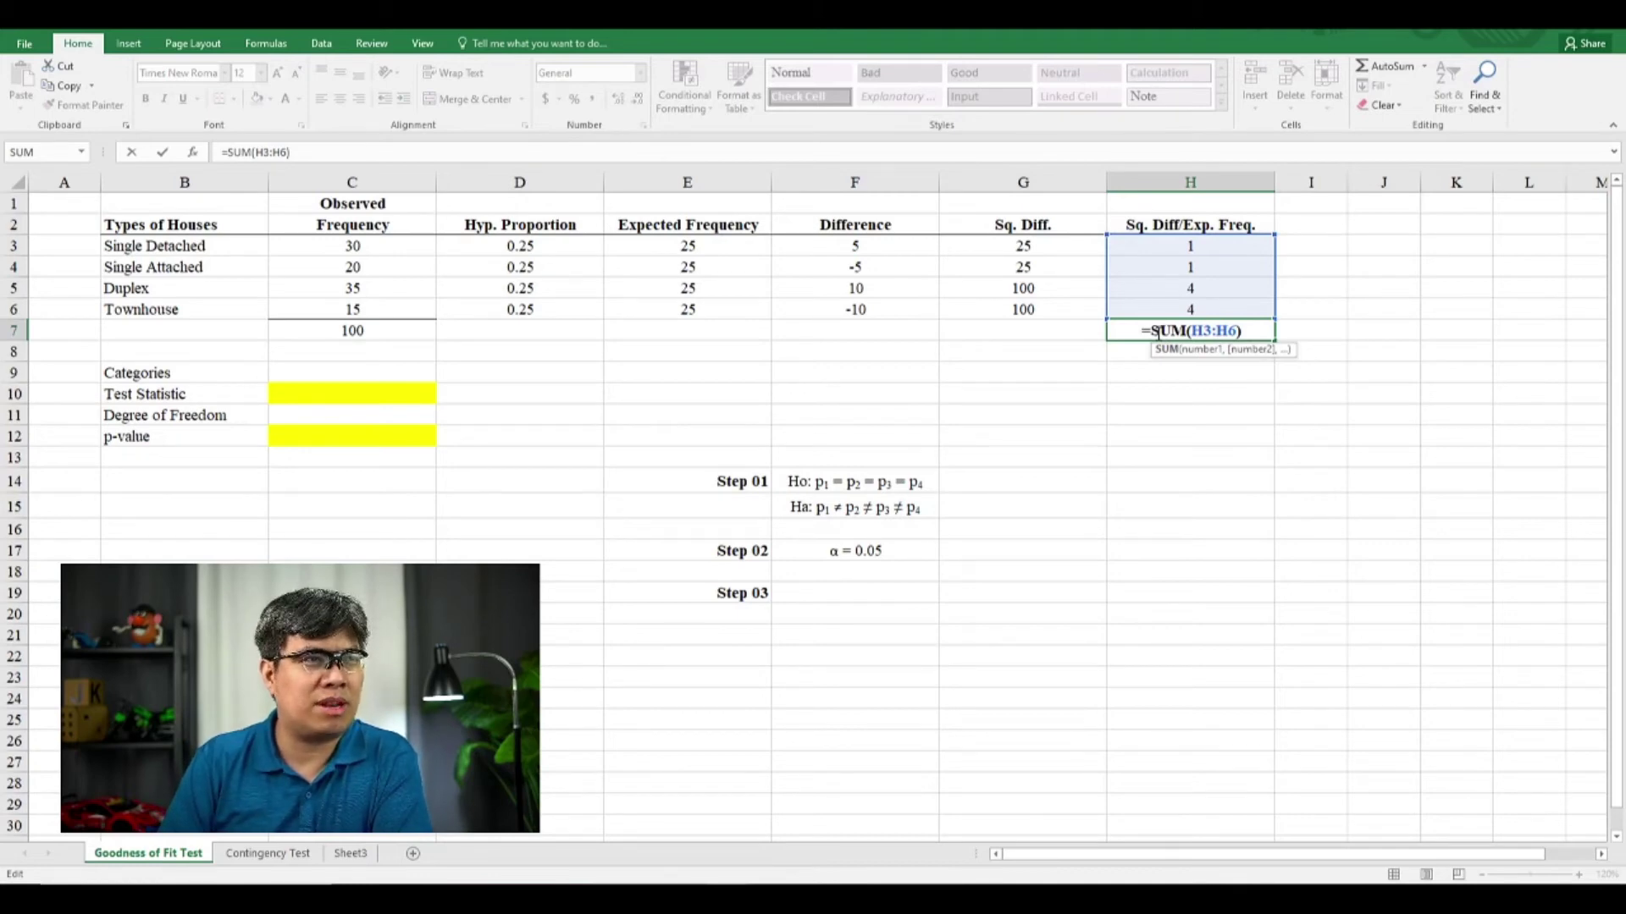
{"action": "key", "text": "Return"}
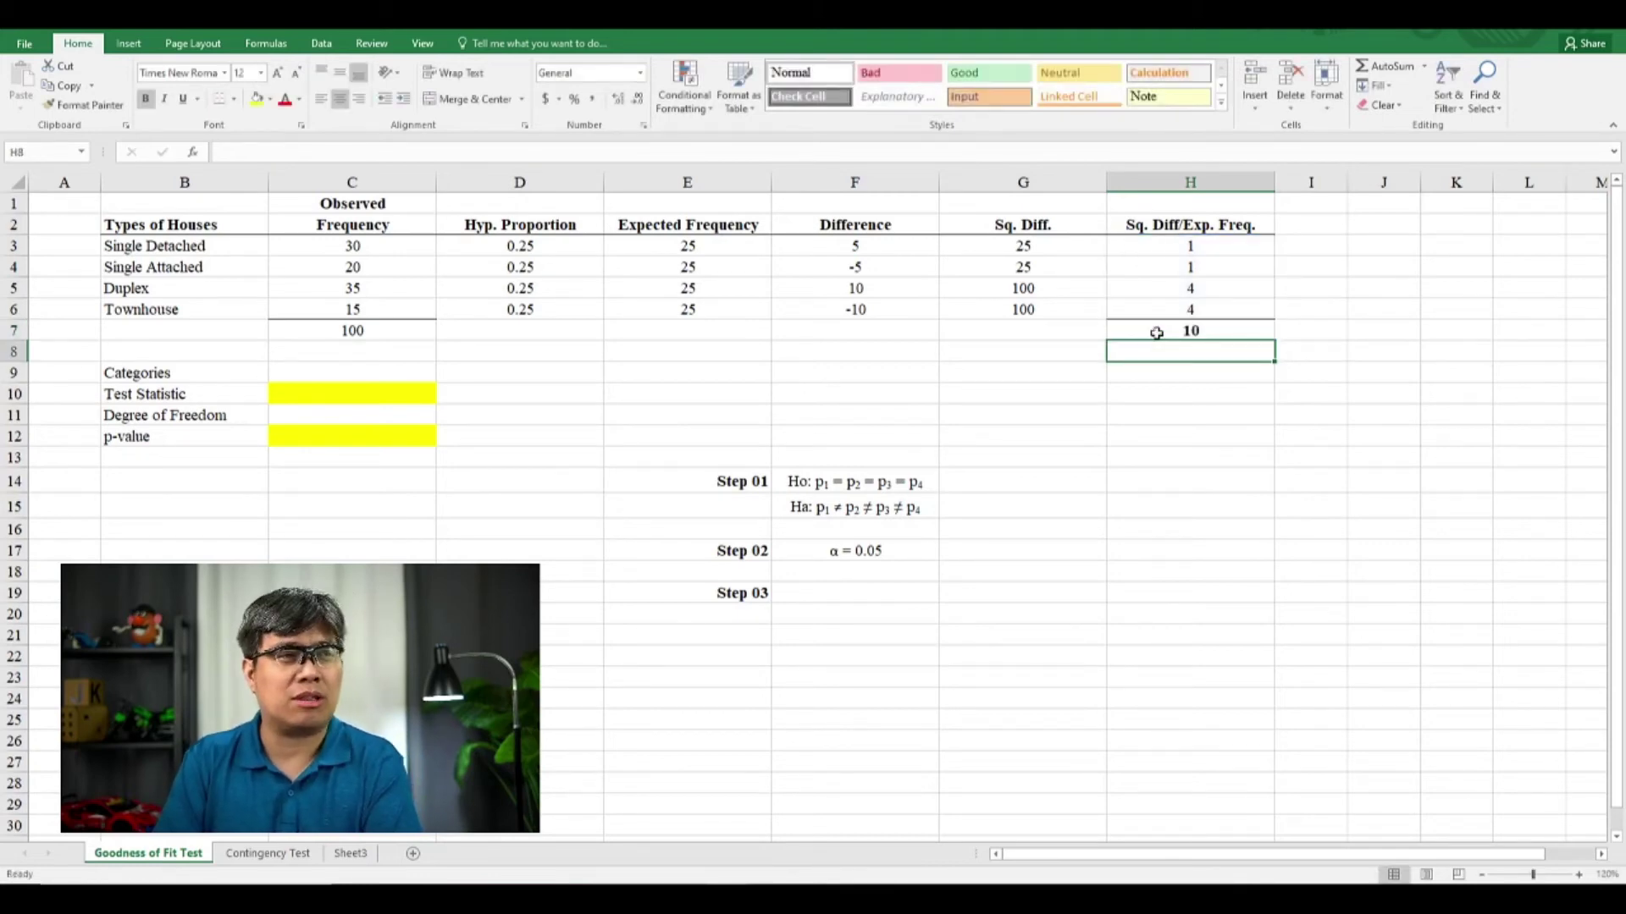
{"action": "left_click", "coordinate": [1156, 333]}
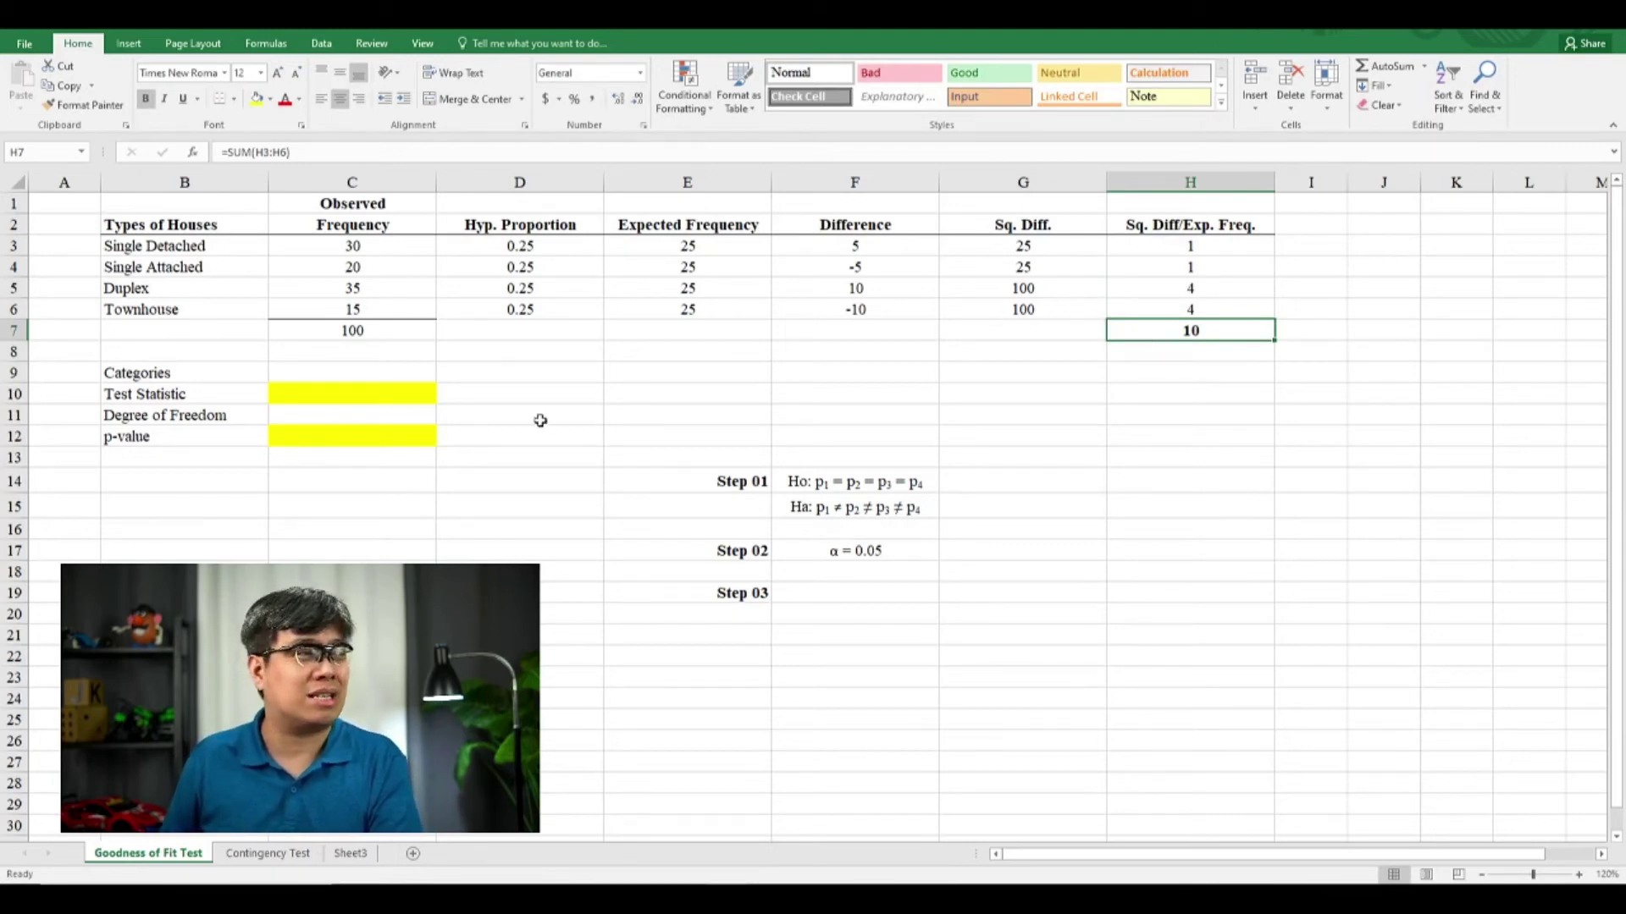
- Set the Test Statistic in C10 to =H7, showing 10
{"action": "left_click", "coordinate": [374, 403]}
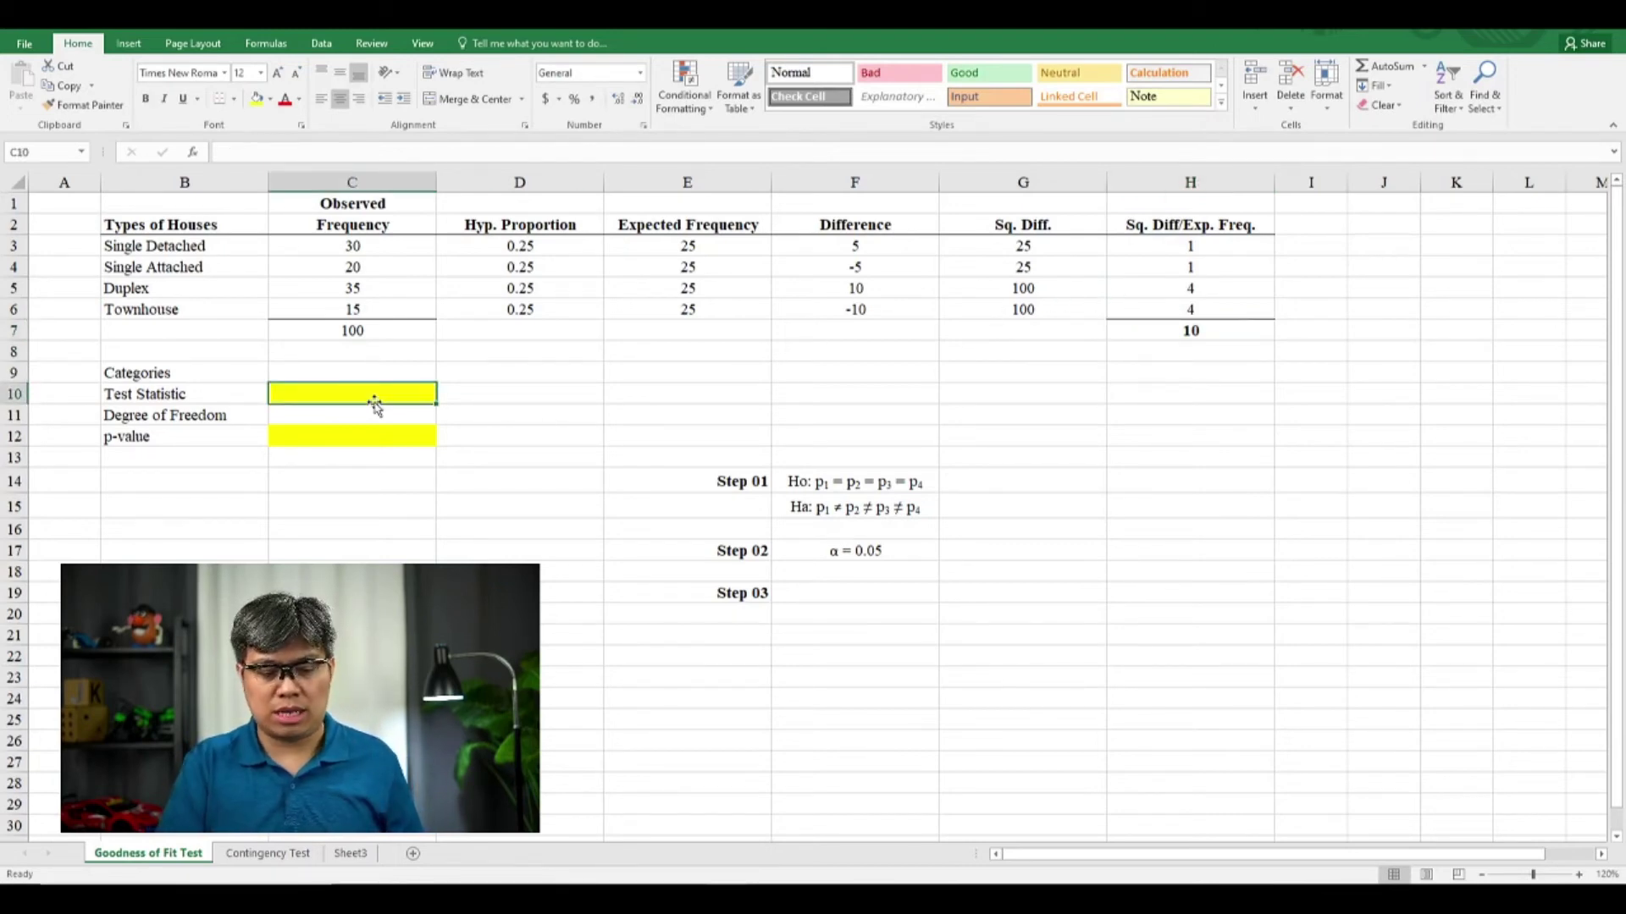
{"action": "type", "text": "="}
{"action": "left_click", "coordinate": [1139, 335]}
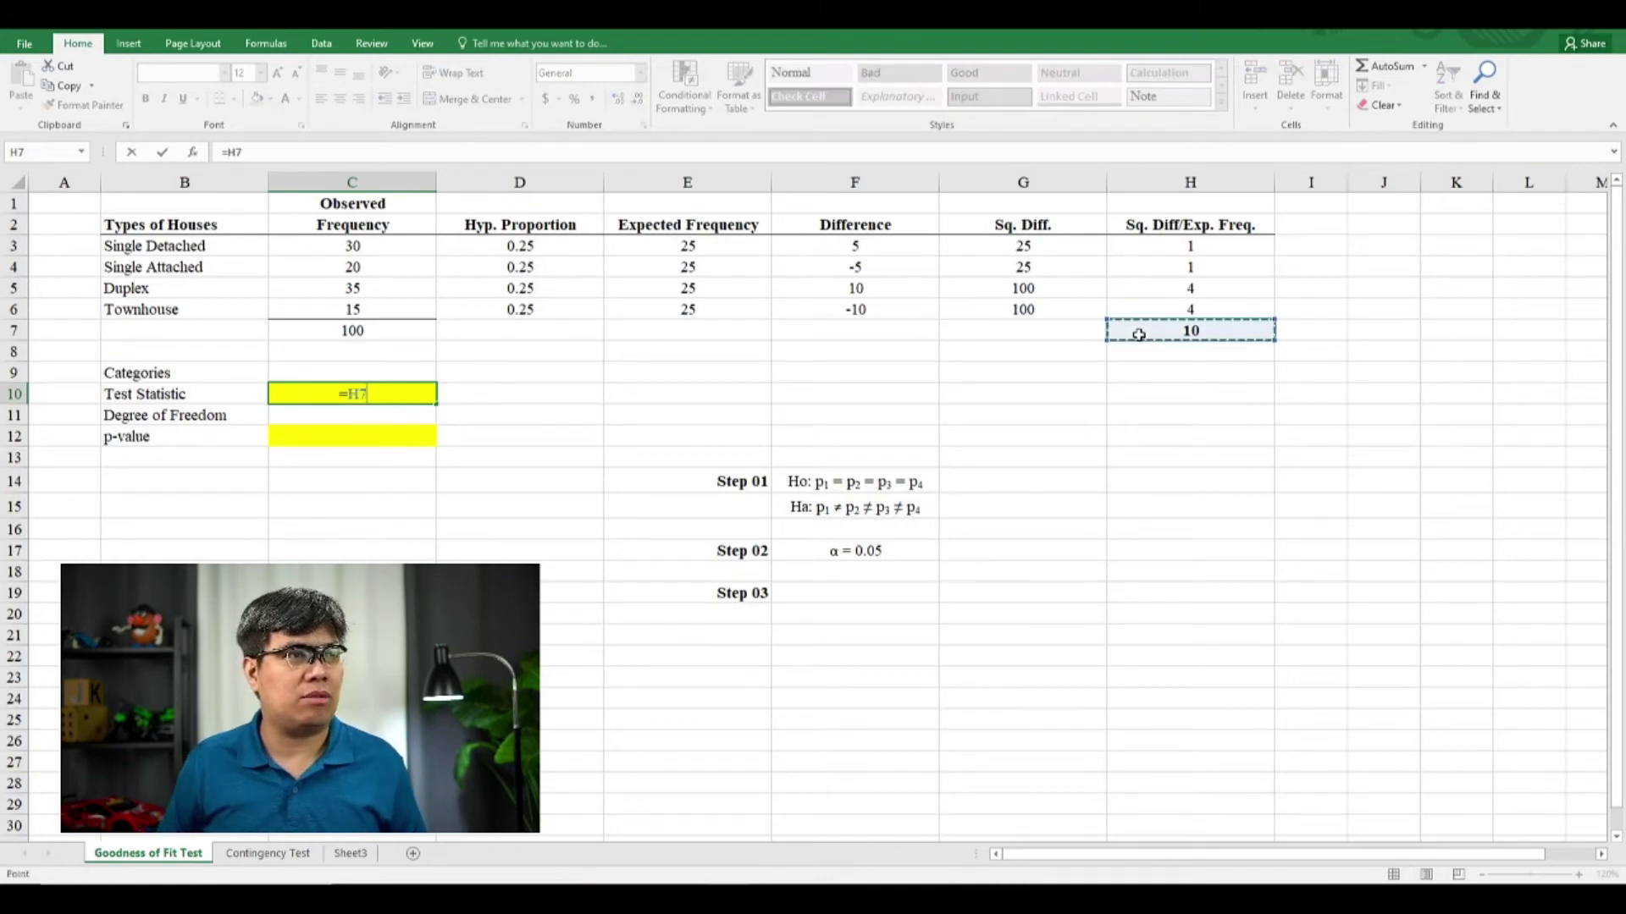
{"action": "key", "text": "Return"}
{"action": "key", "text": "Up"}
{"action": "key", "text": "Up"}
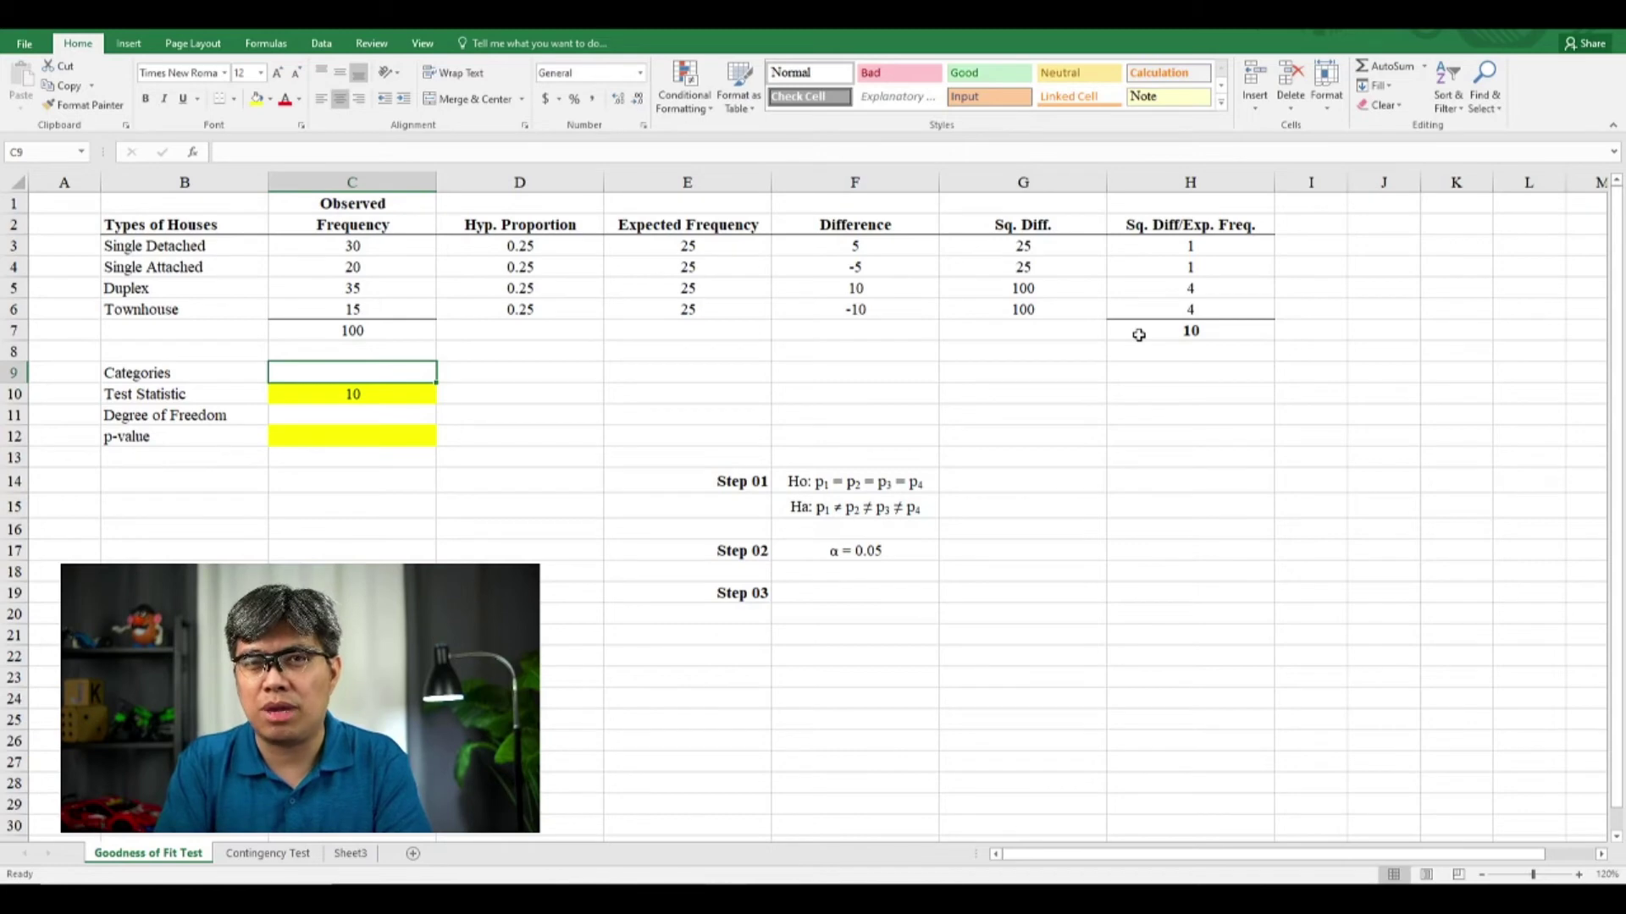
- Enter 4 categories in C9 and 3 degrees of freedom in C11
{"action": "left_click_drag", "start_coordinate": [212, 246], "coordinate": [222, 310]}
{"action": "left_click", "coordinate": [343, 370]}
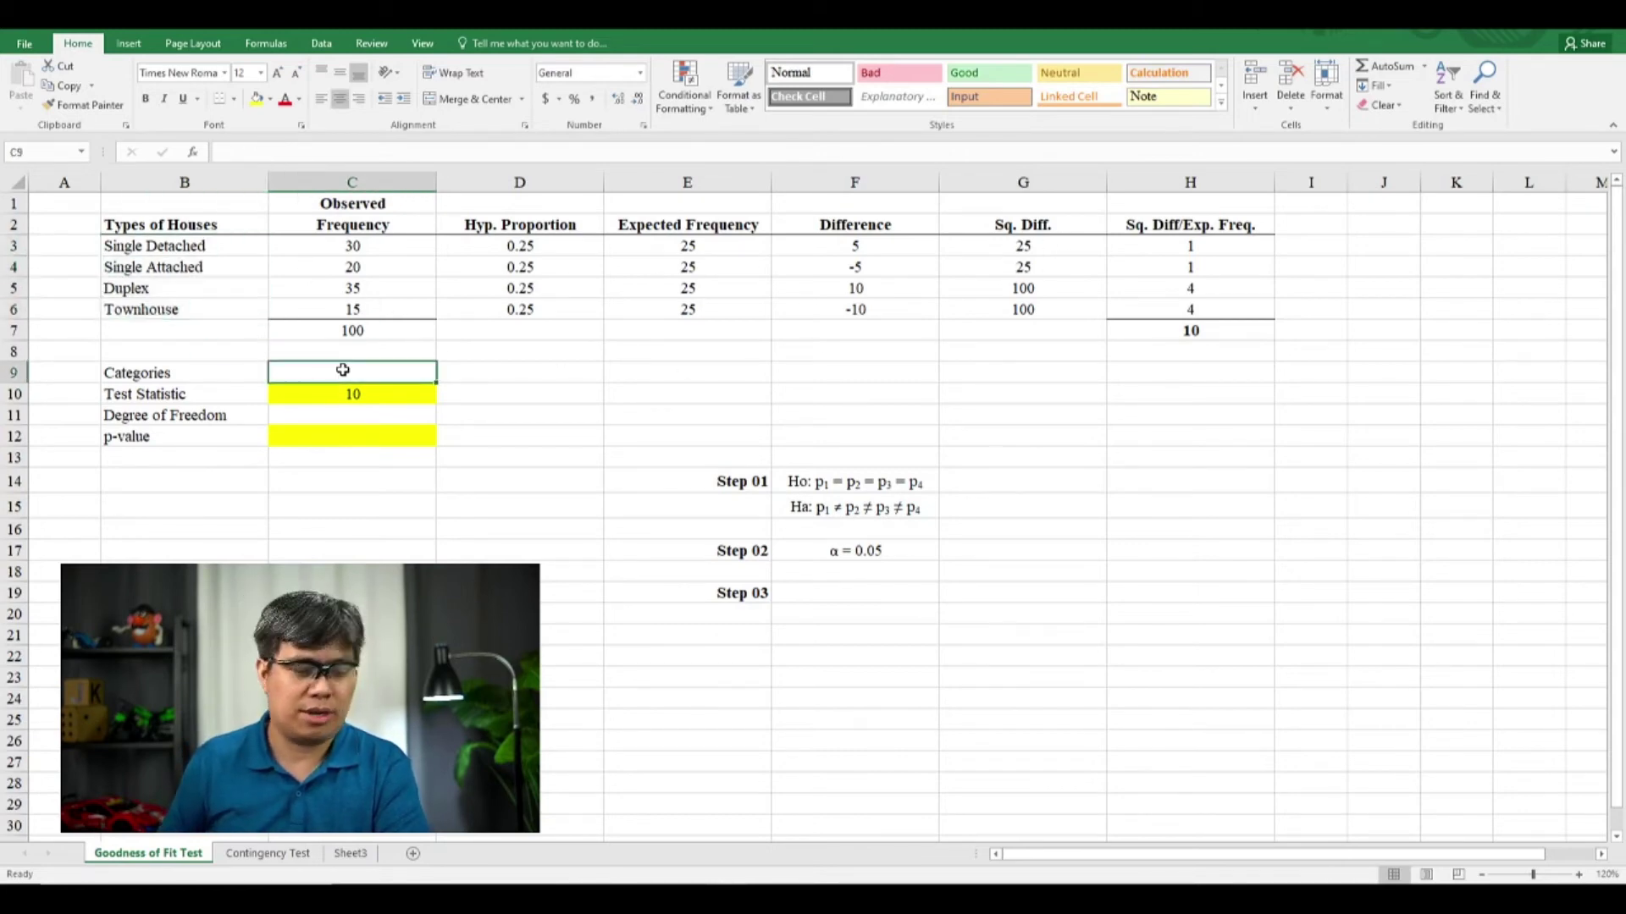
{"action": "type", "text": "4"}
{"action": "key", "text": "Return"}
{"action": "key", "text": "Return"}
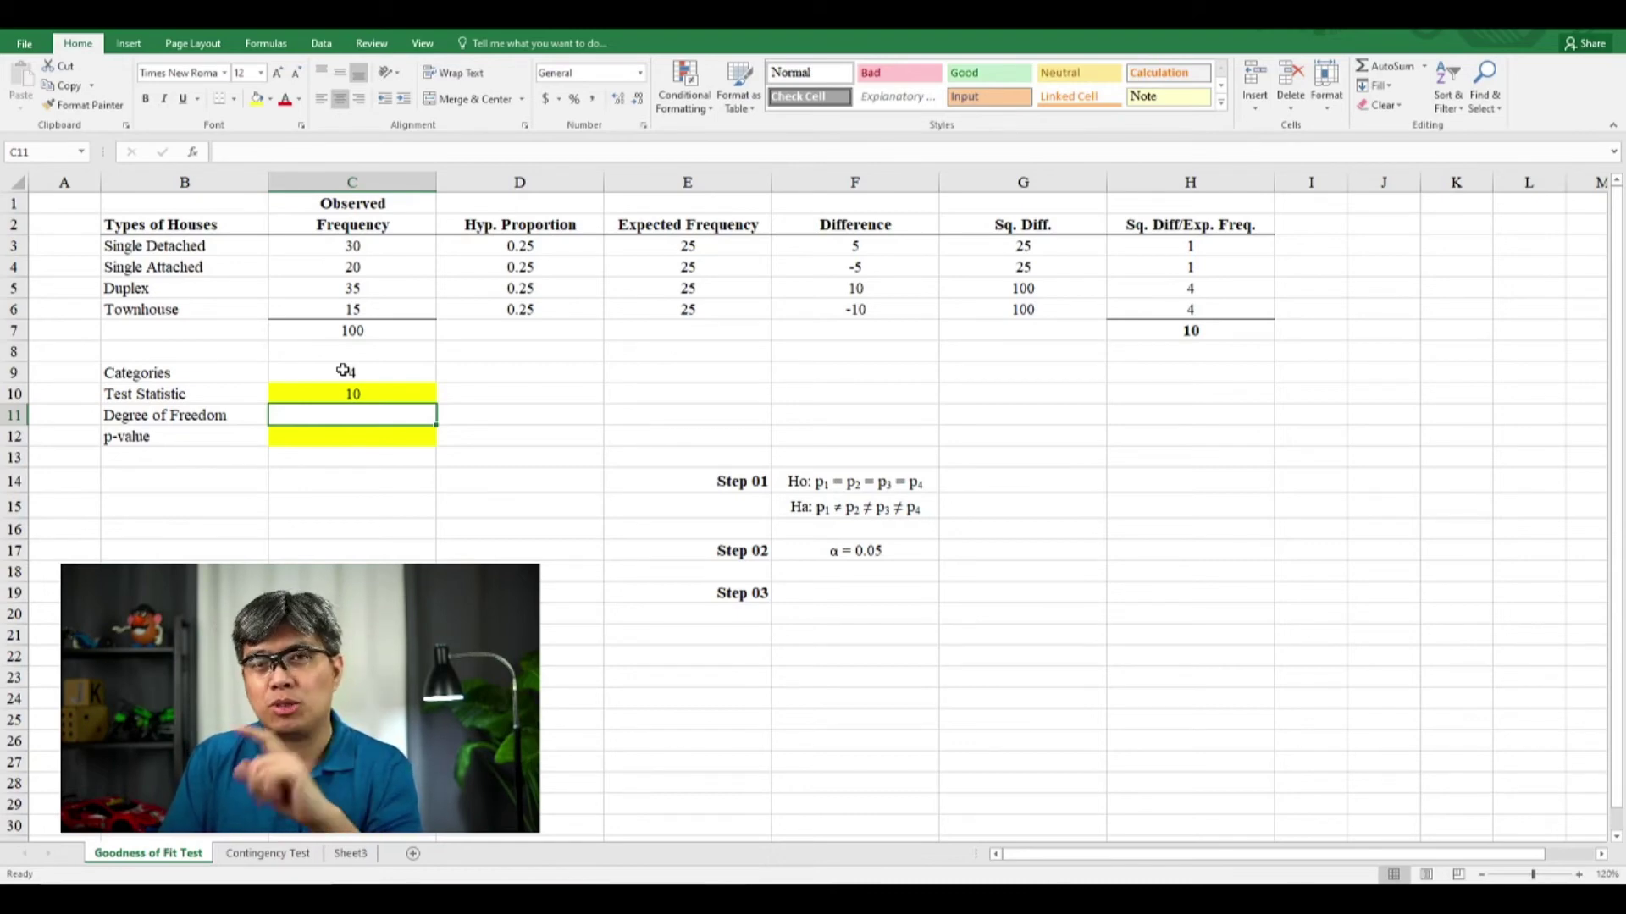
{"action": "type", "text": "3"}
{"action": "key", "text": "Return"}
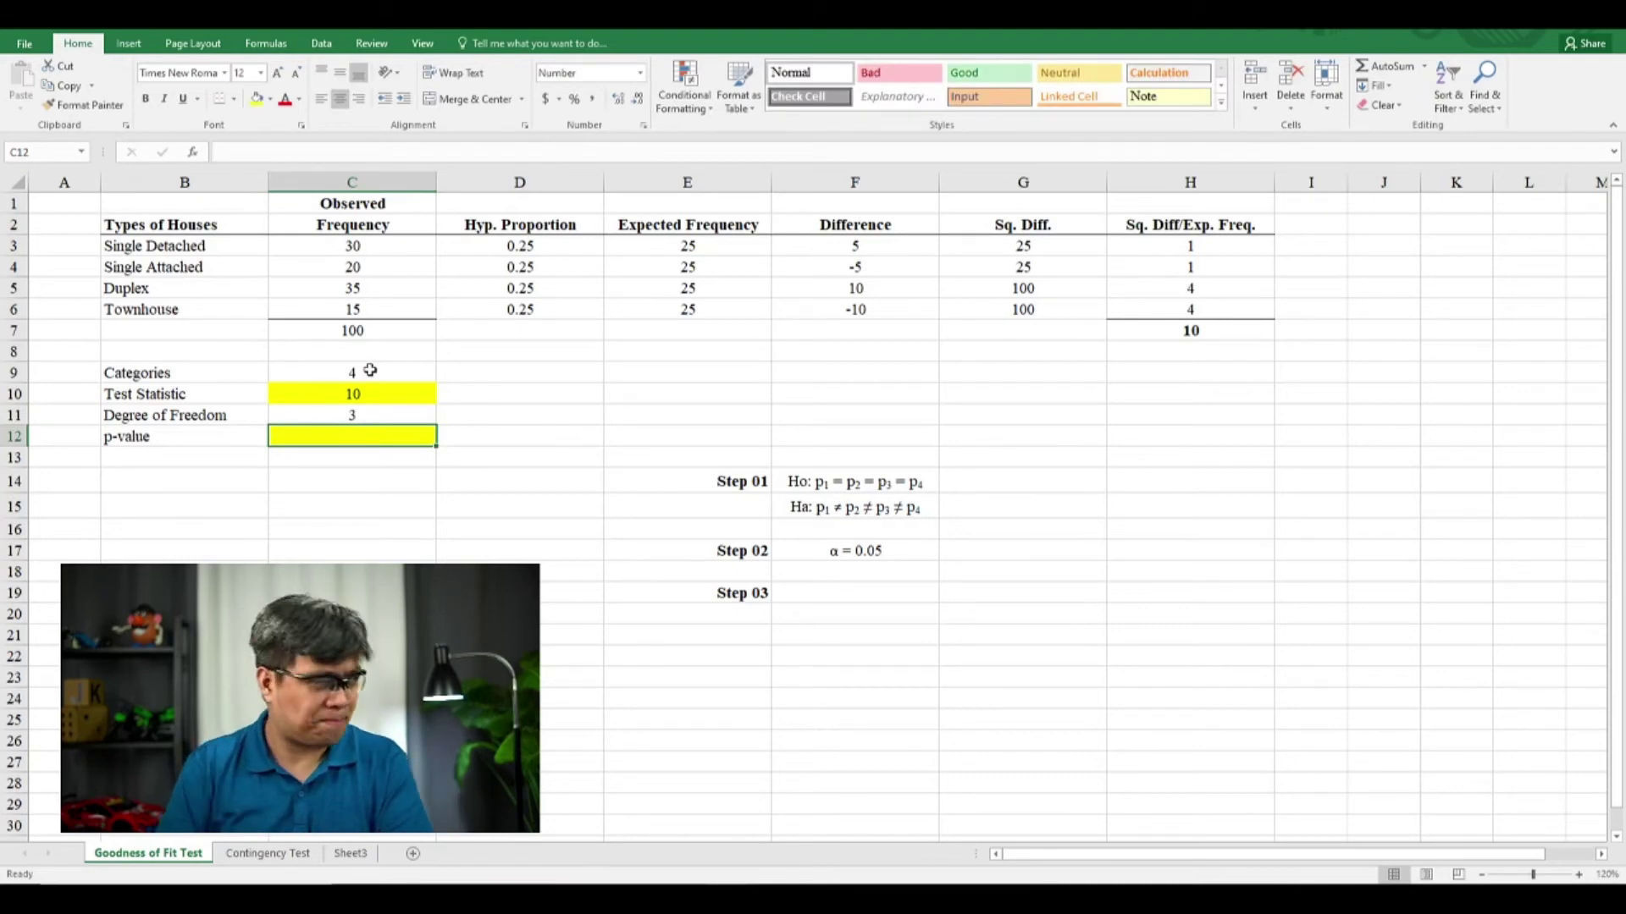
{"action": "left_click", "coordinate": [899, 597]}
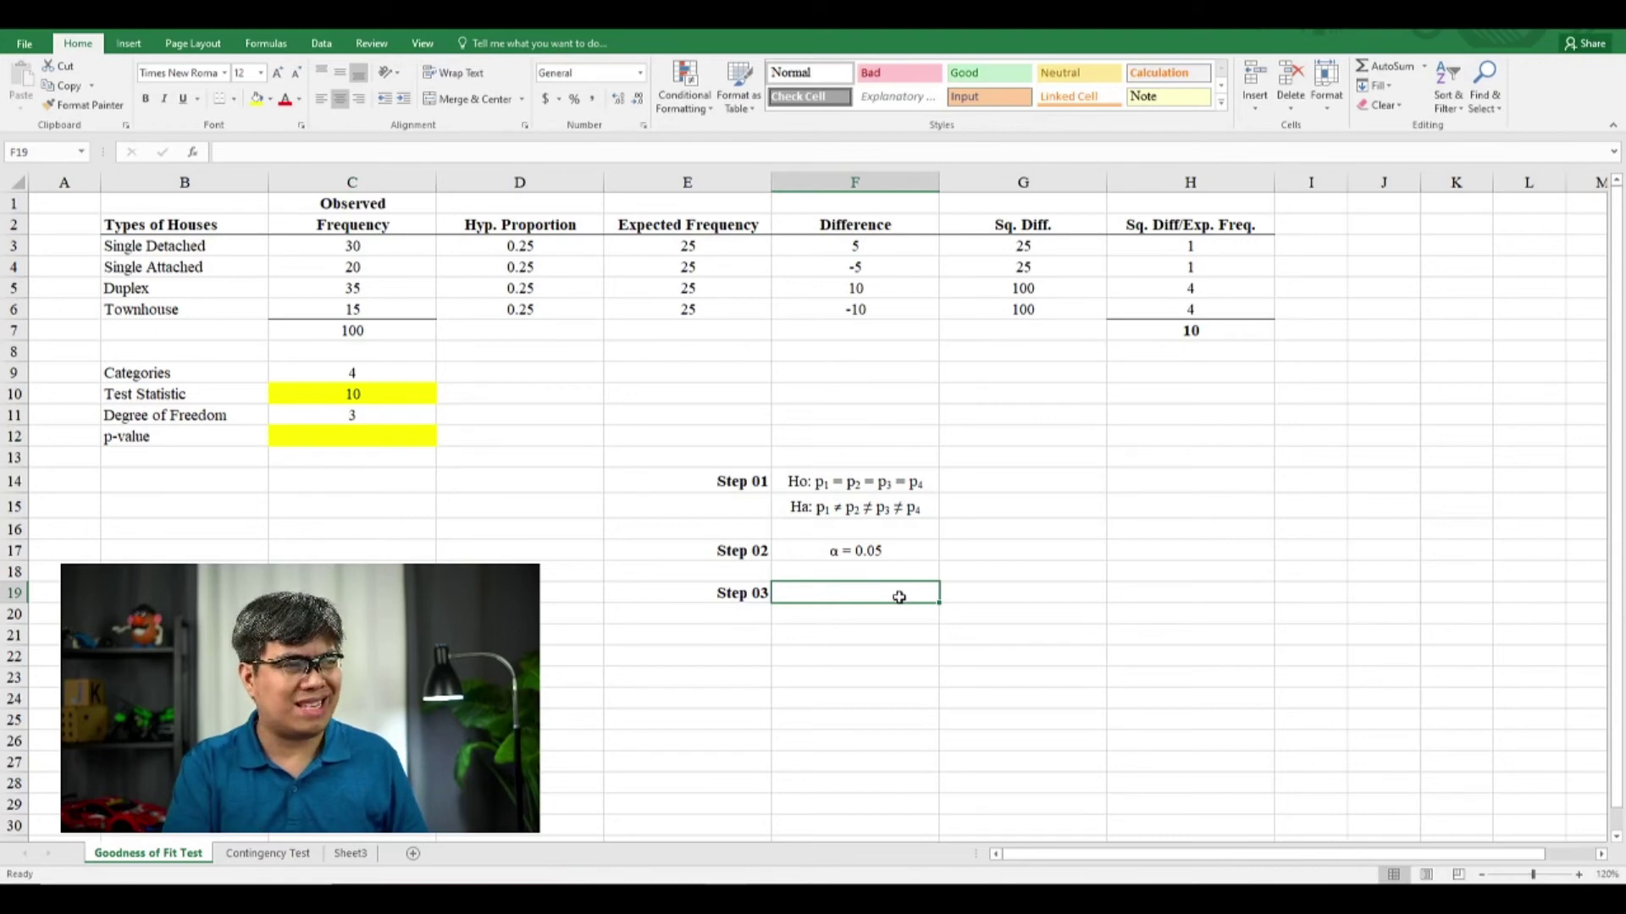
- Write 'test statistic = 10' in F19 beside the Step 03 label
{"action": "type", "text": "test "}
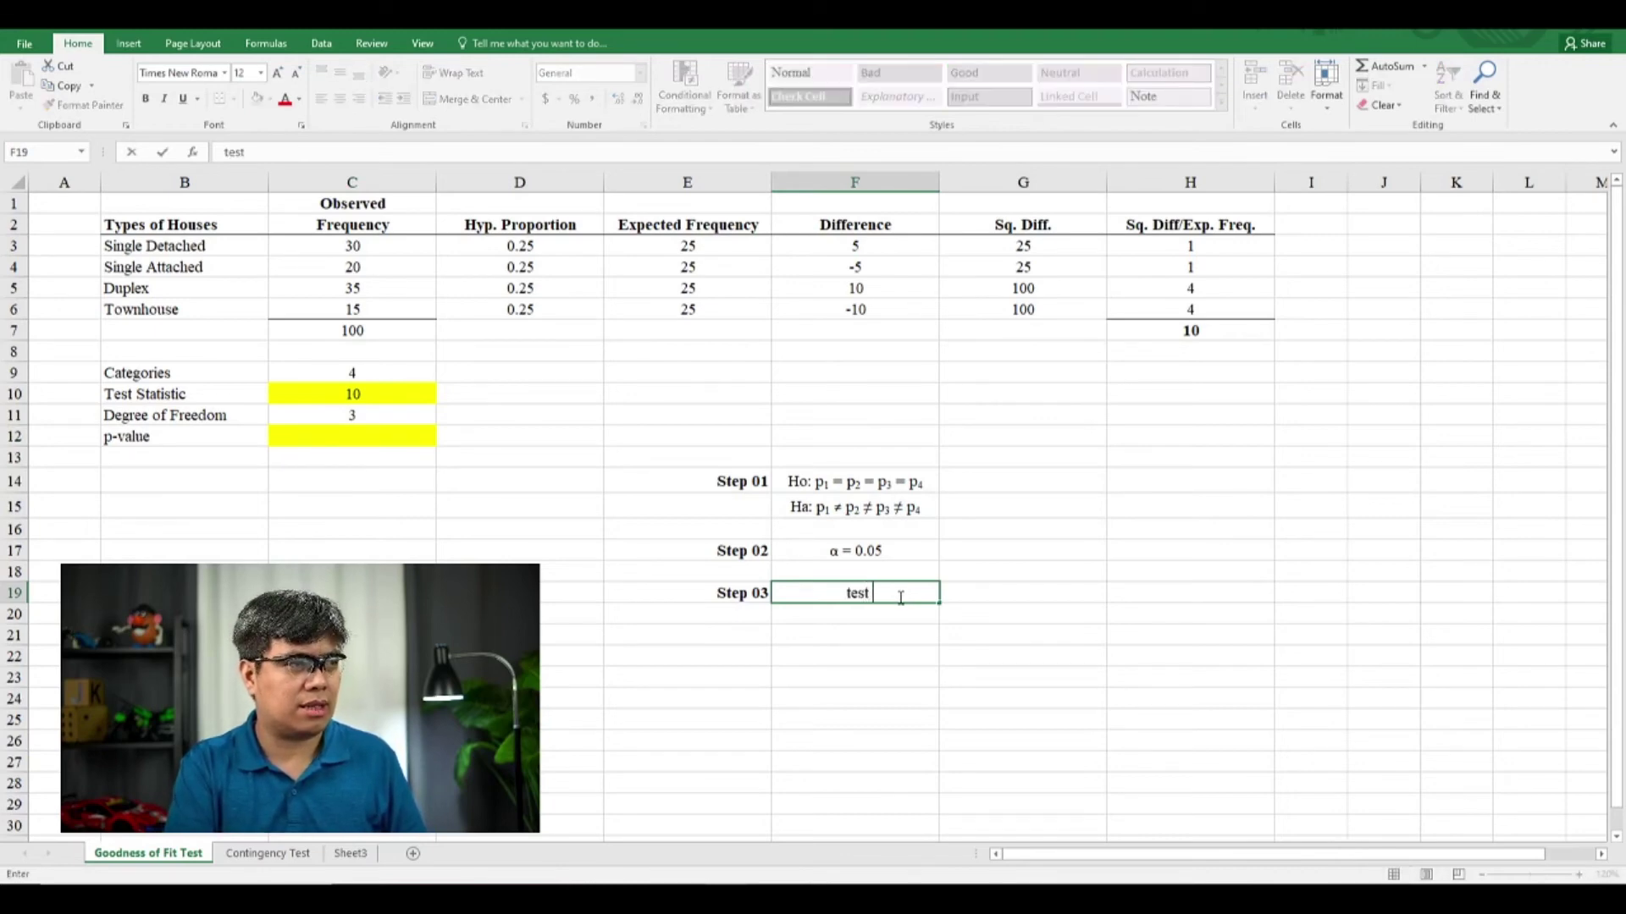
{"action": "type", "text": "statistic"}
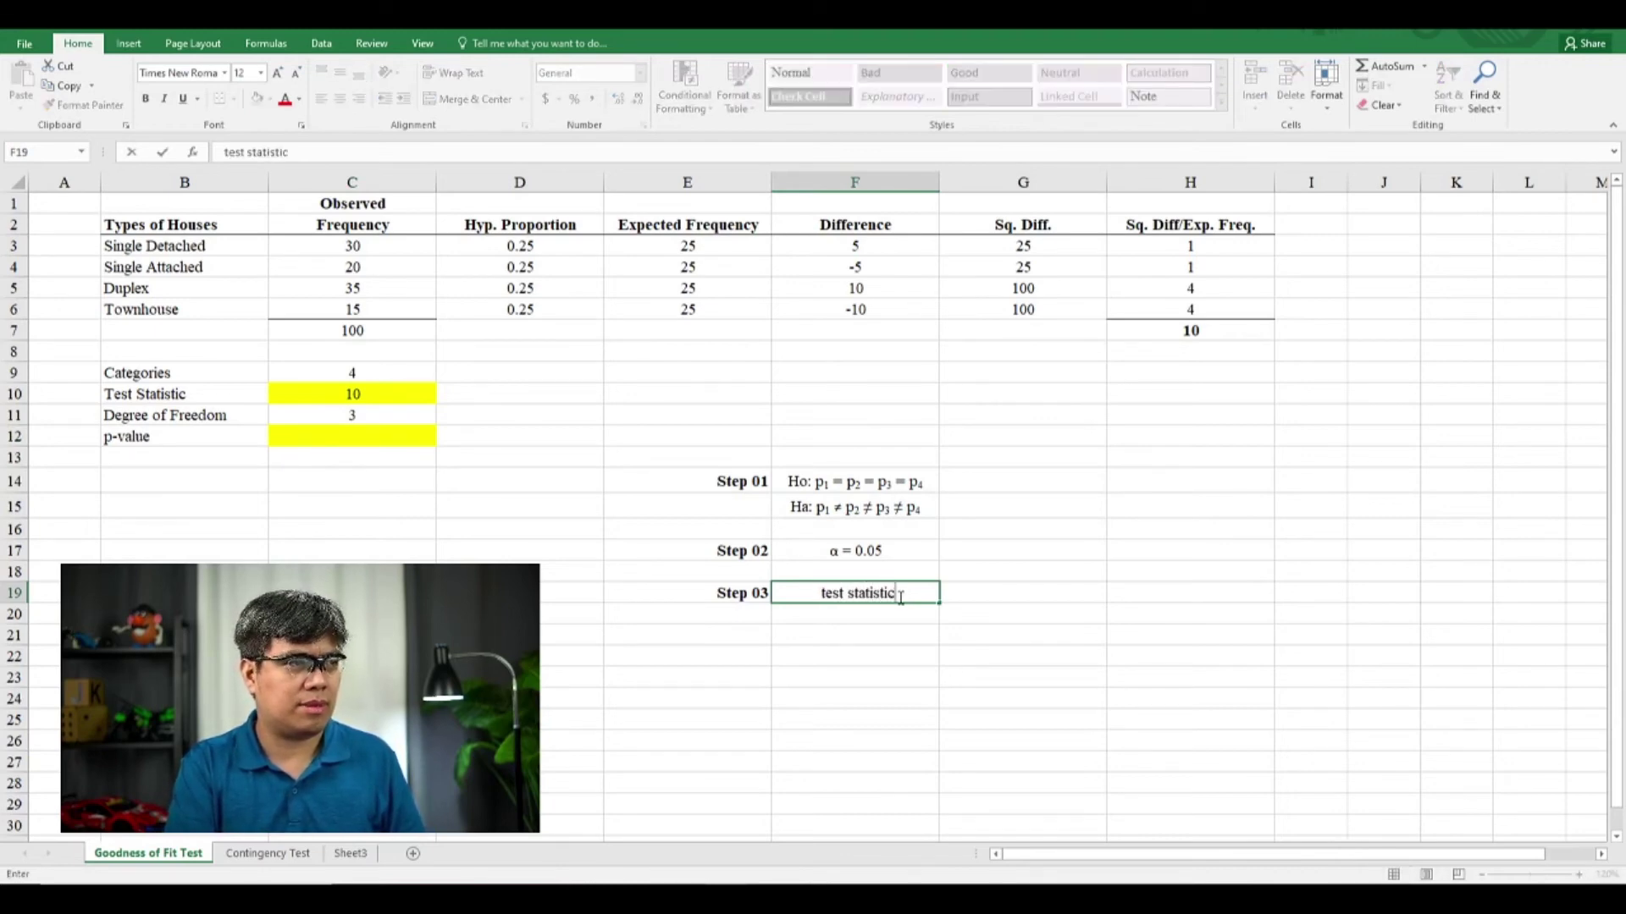
{"action": "type", "text": " ="}
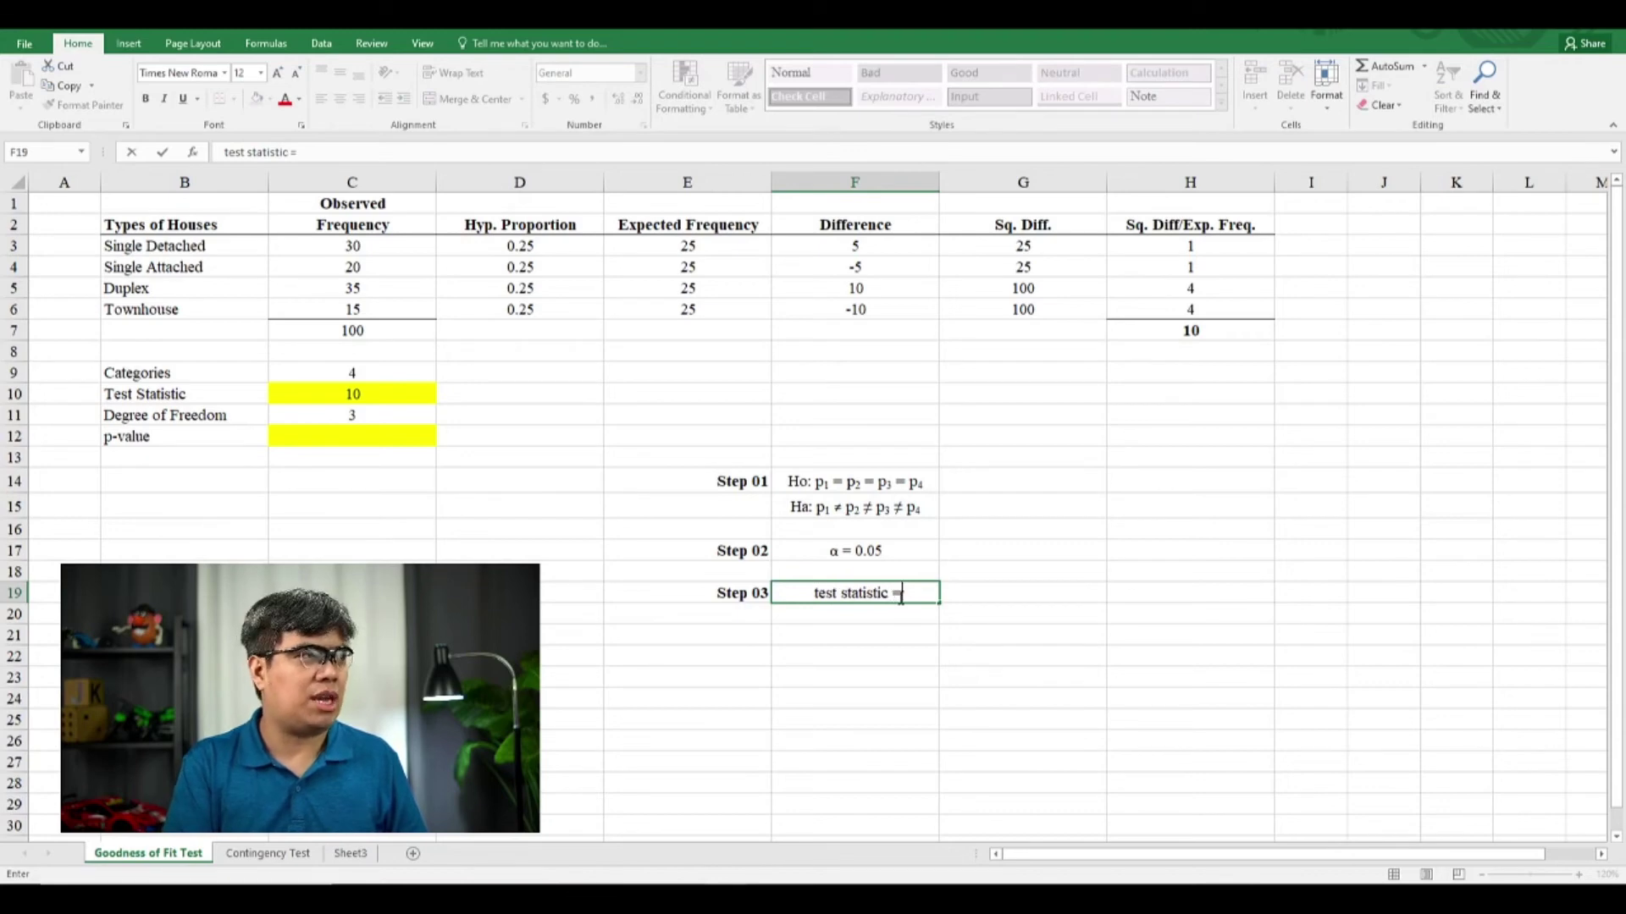
{"action": "type", "text": " 10"}
{"action": "key", "text": "Return"}
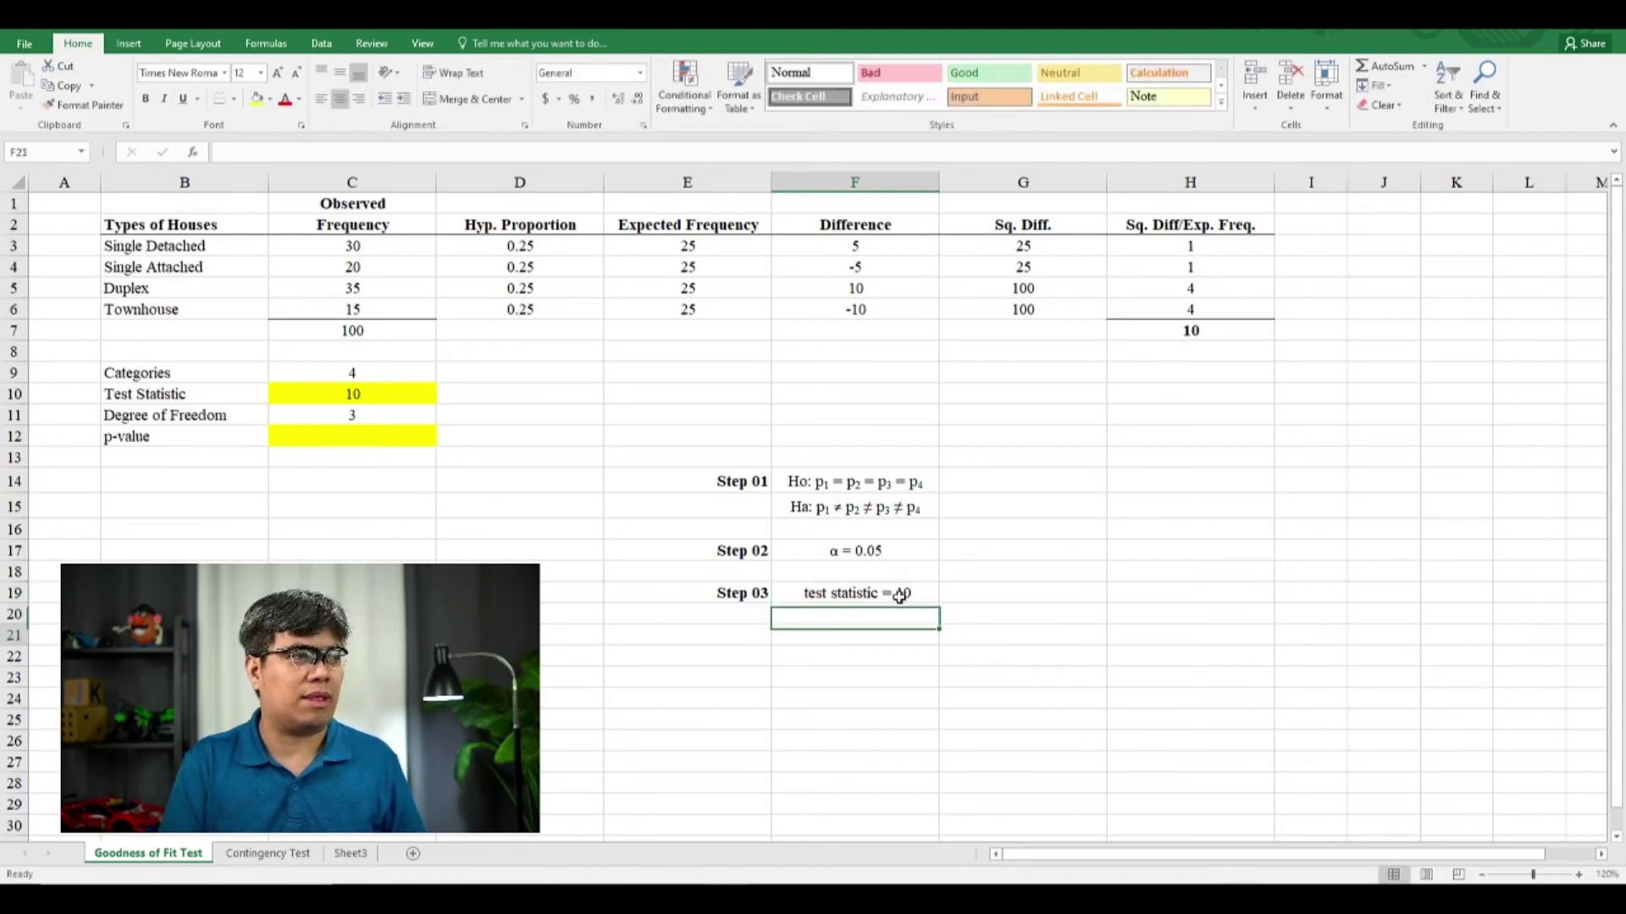
{"action": "key", "text": "Down"}
{"action": "key", "text": "Left"}
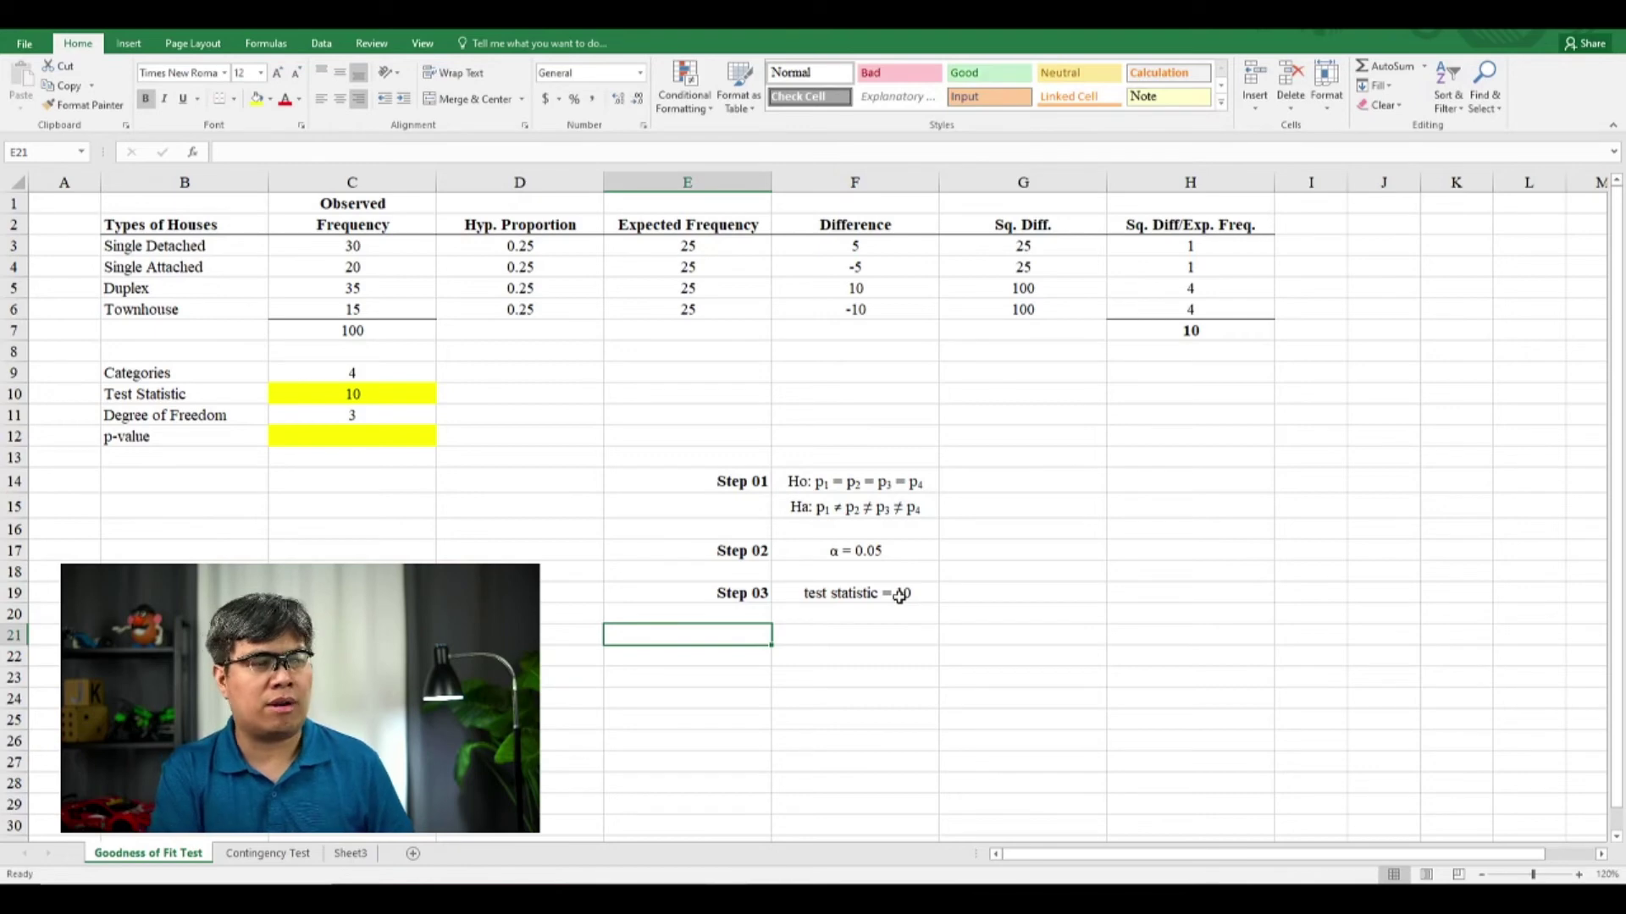
- Add a 'Step 04' label in E21, correcting the mistyped step number
{"action": "type", "text": "Step 05"}
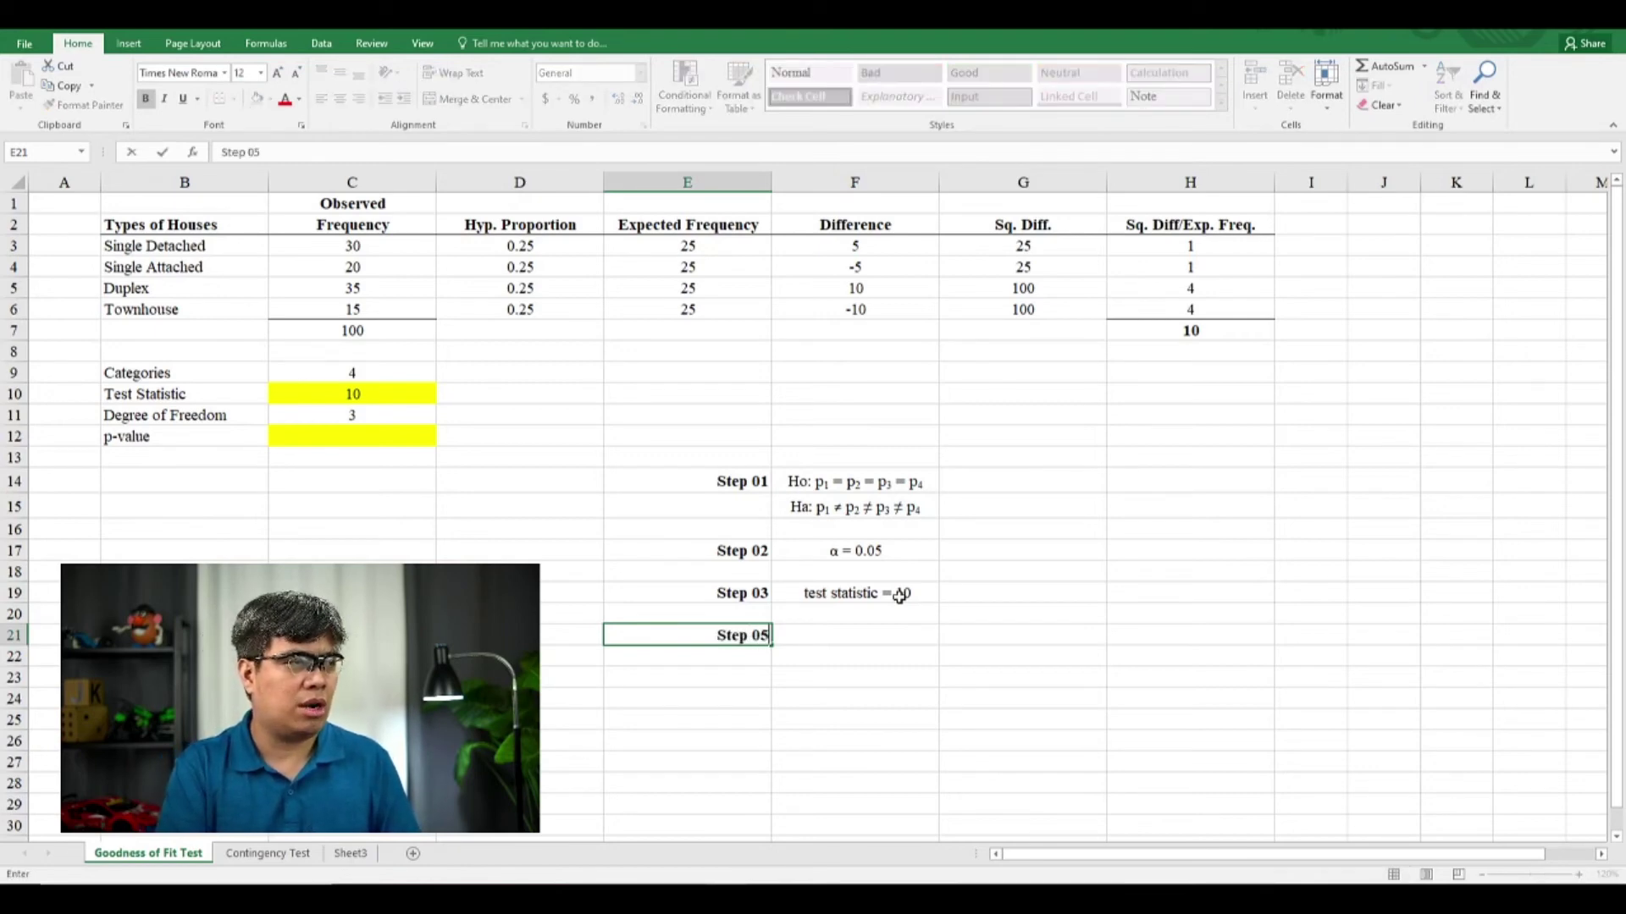
{"action": "key", "text": "BackSpace"}
{"action": "type", "text": "4"}
{"action": "key", "text": "Tab"}
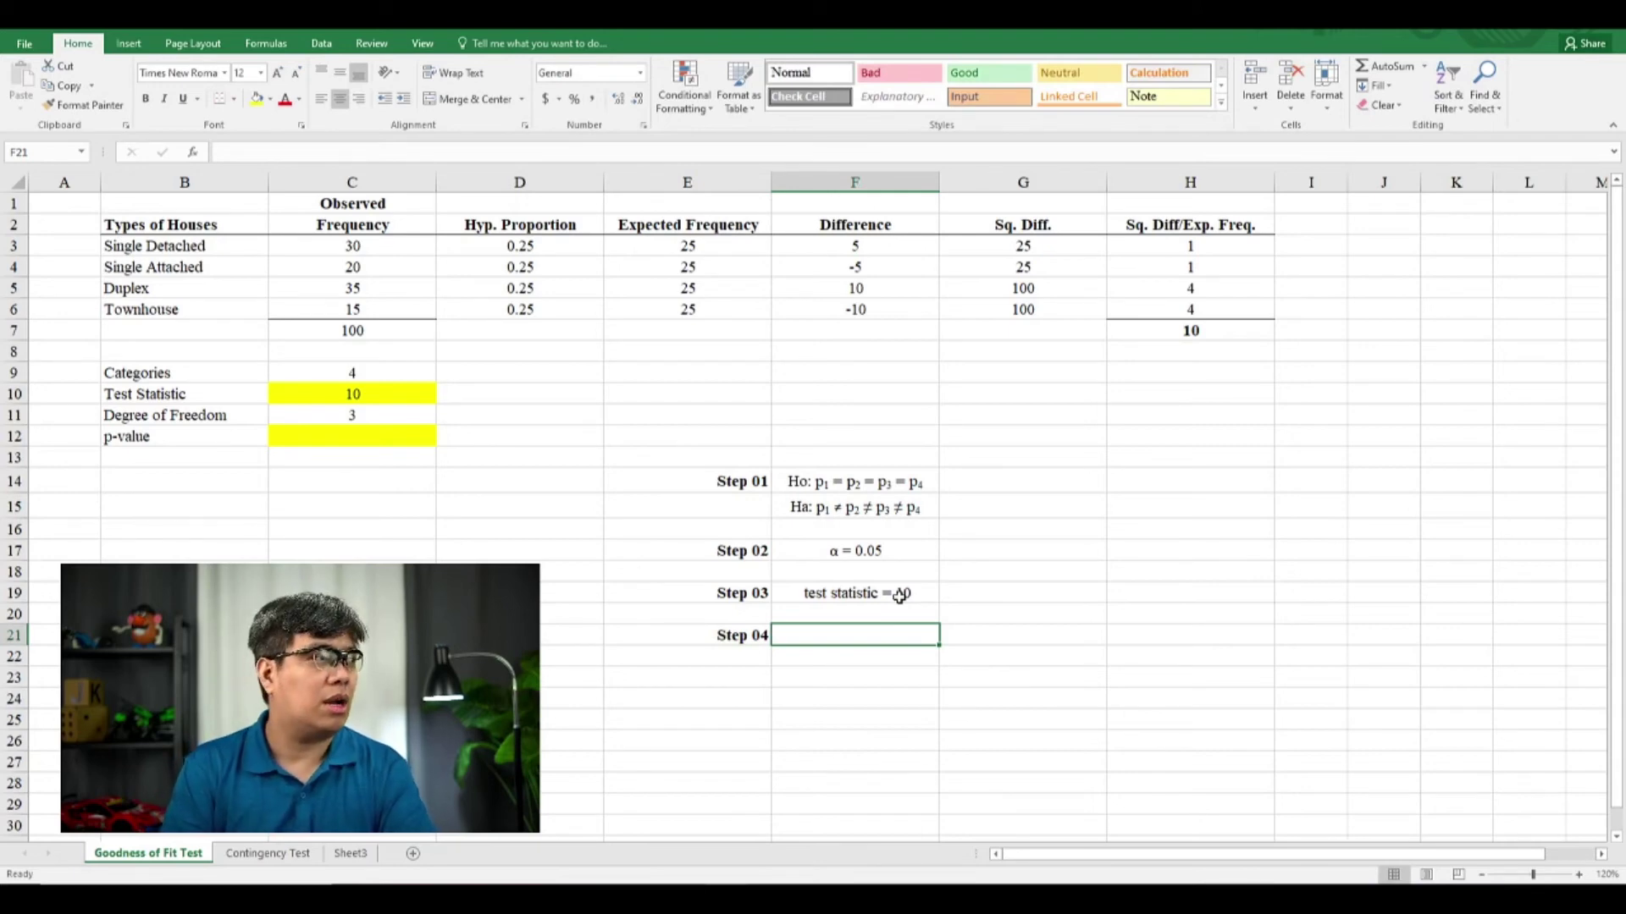
- Enter =CHIDIST(C10,C11) in C12 so the p-value shows 0.0186
{"action": "left_click", "coordinate": [381, 444]}
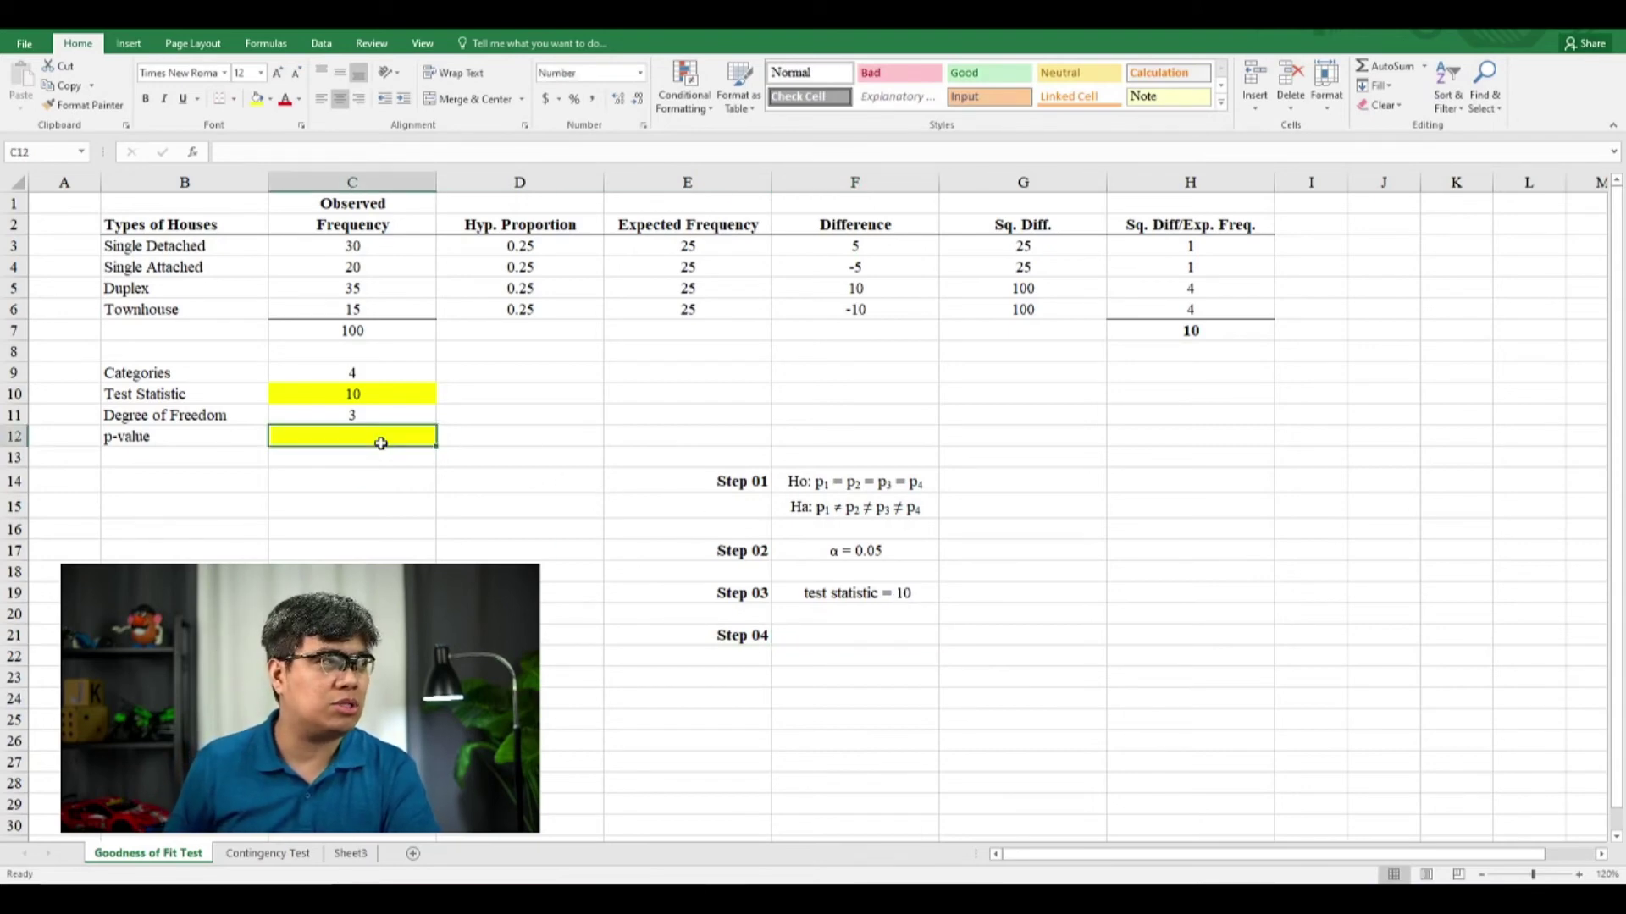
{"action": "type", "text": "="}
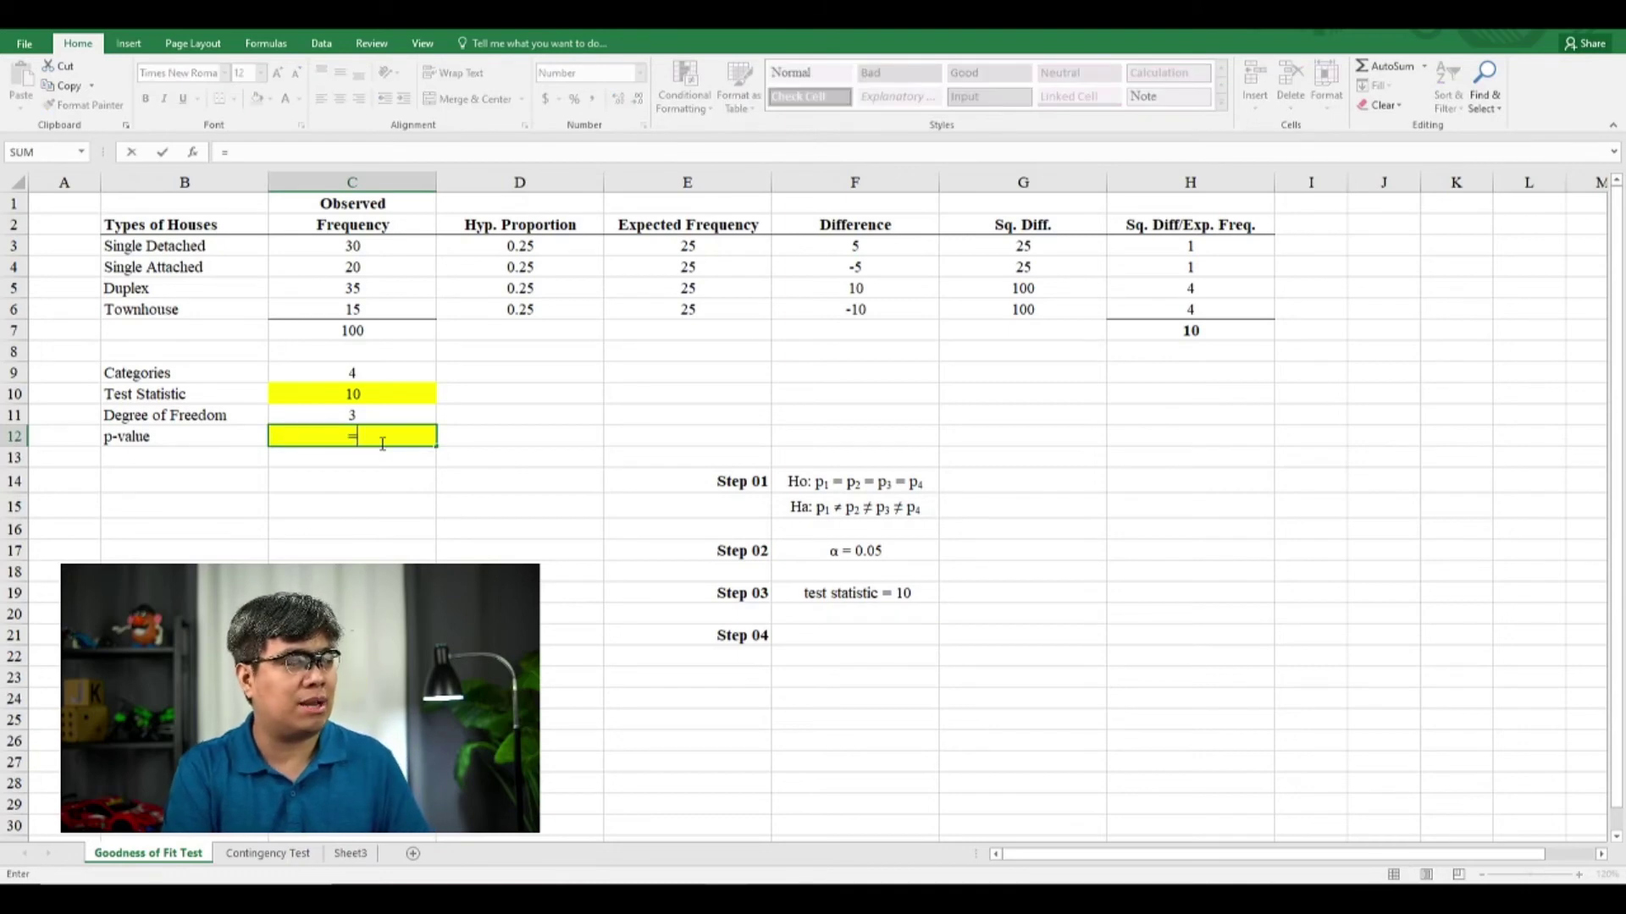
{"action": "type", "text": "chi"}
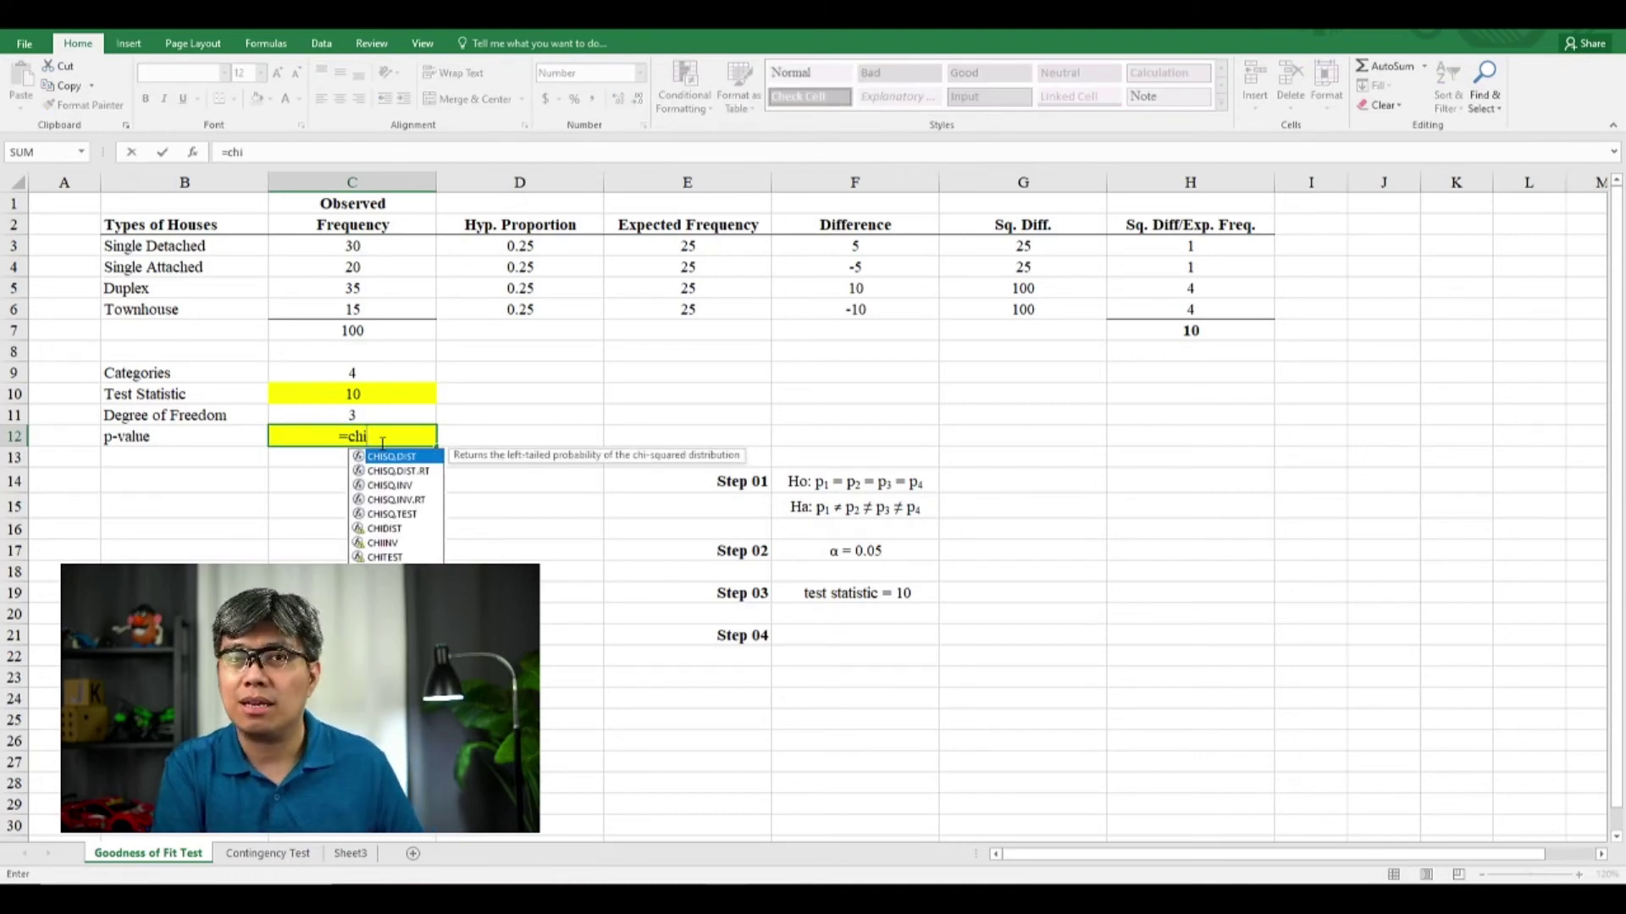
{"action": "type", "text": "dist("}
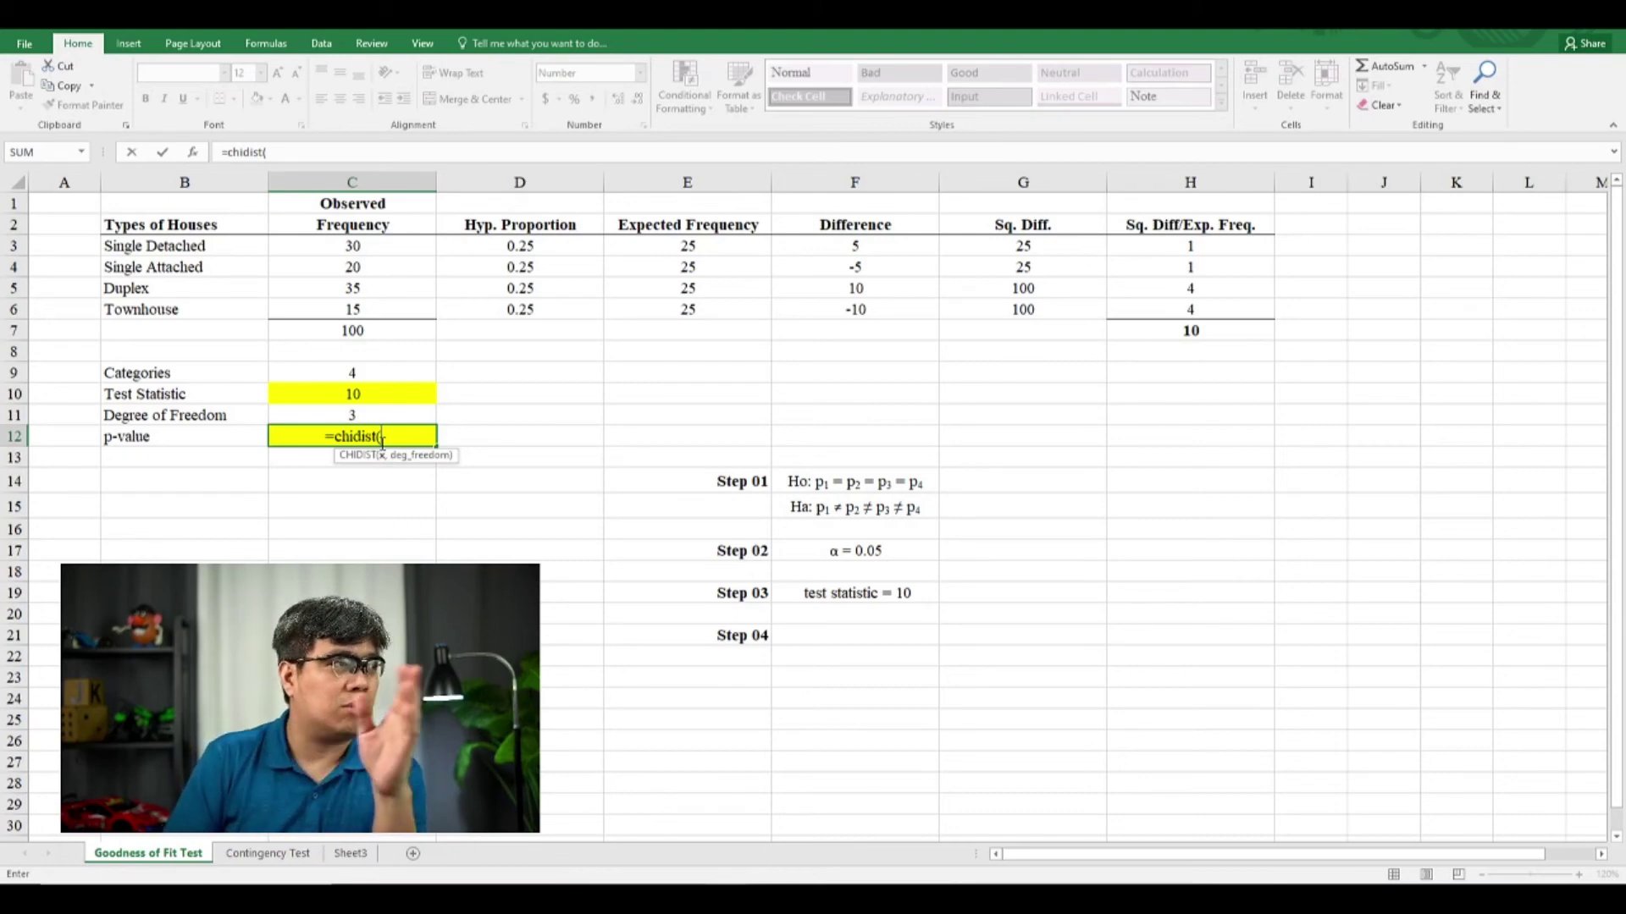
{"action": "key", "text": "Up"}
{"action": "key", "text": "Up"}
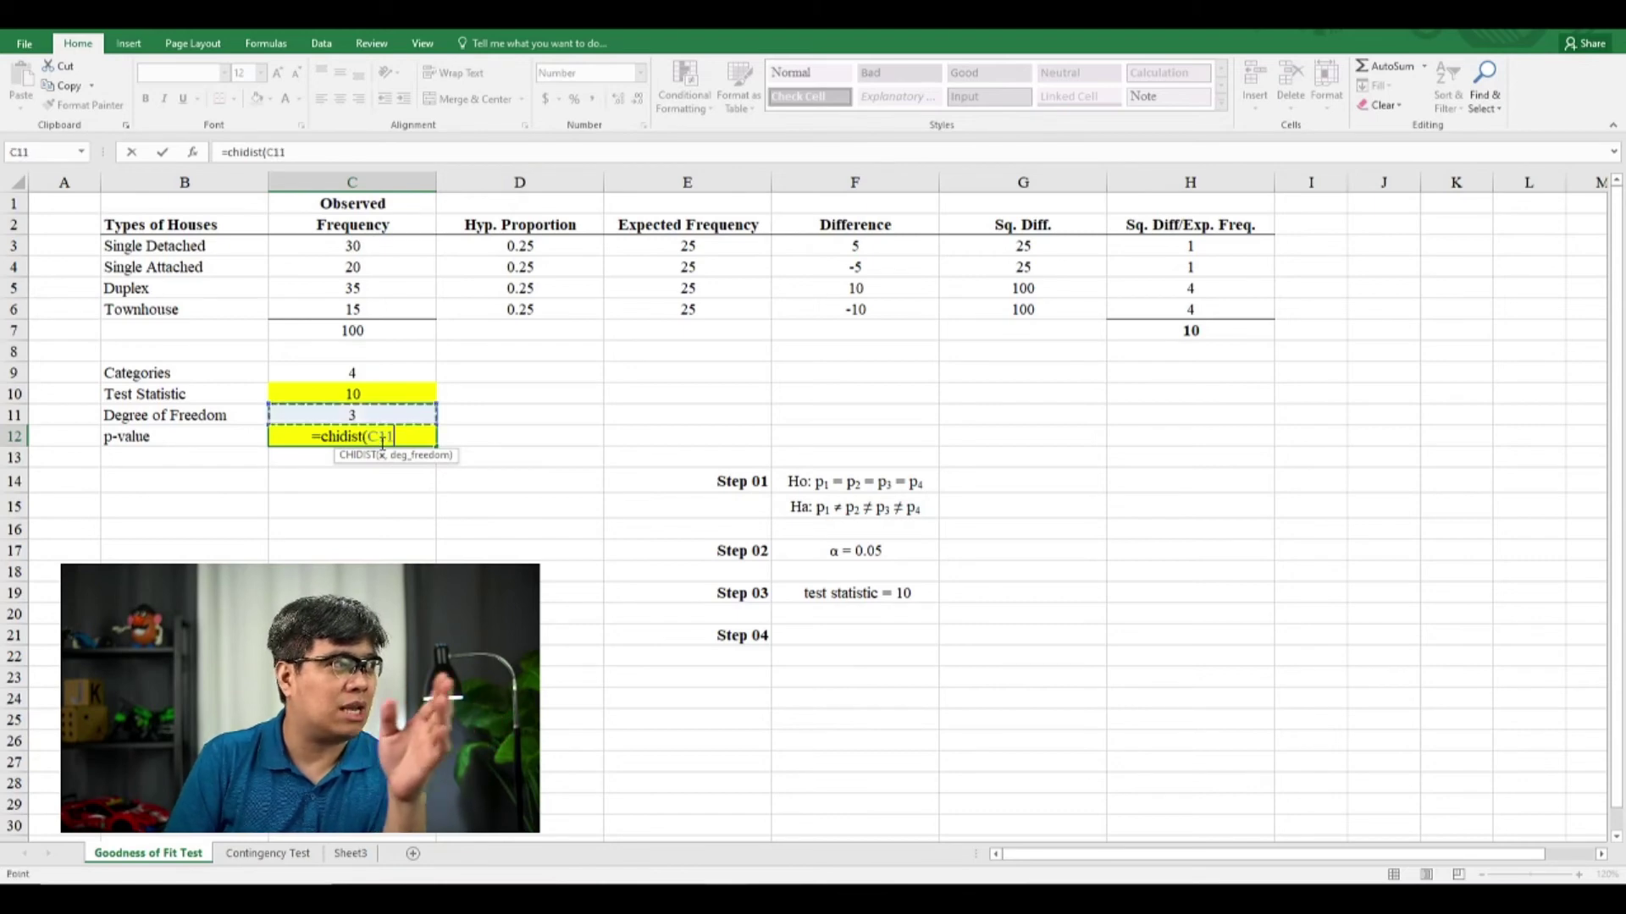
{"action": "type", "text": ","}
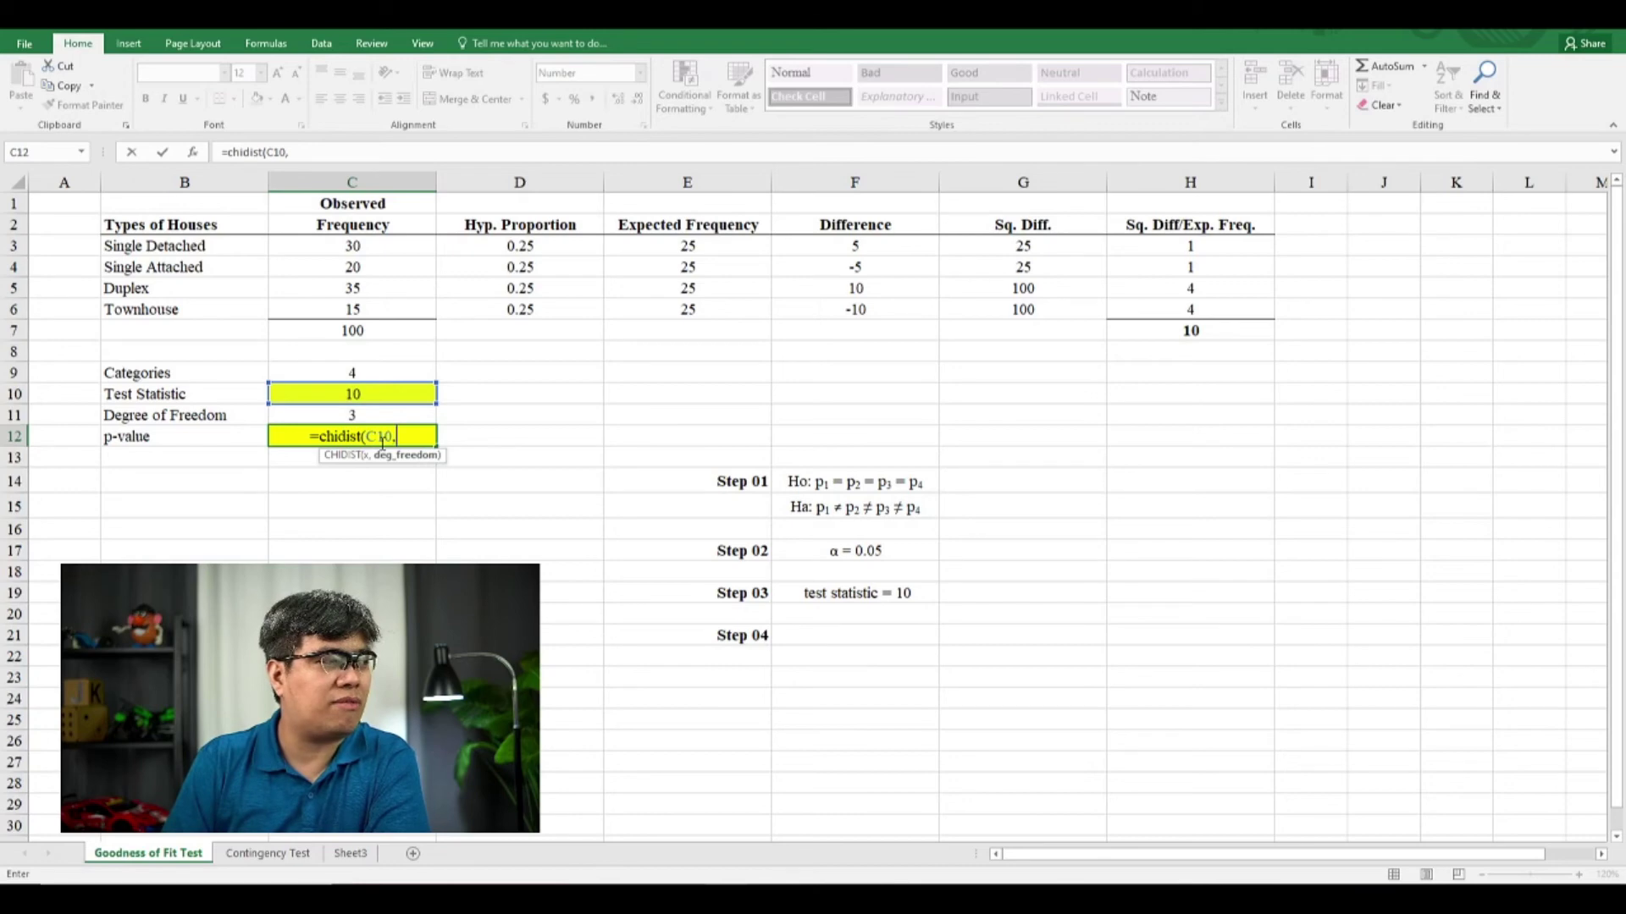
{"action": "key", "text": "Up"}
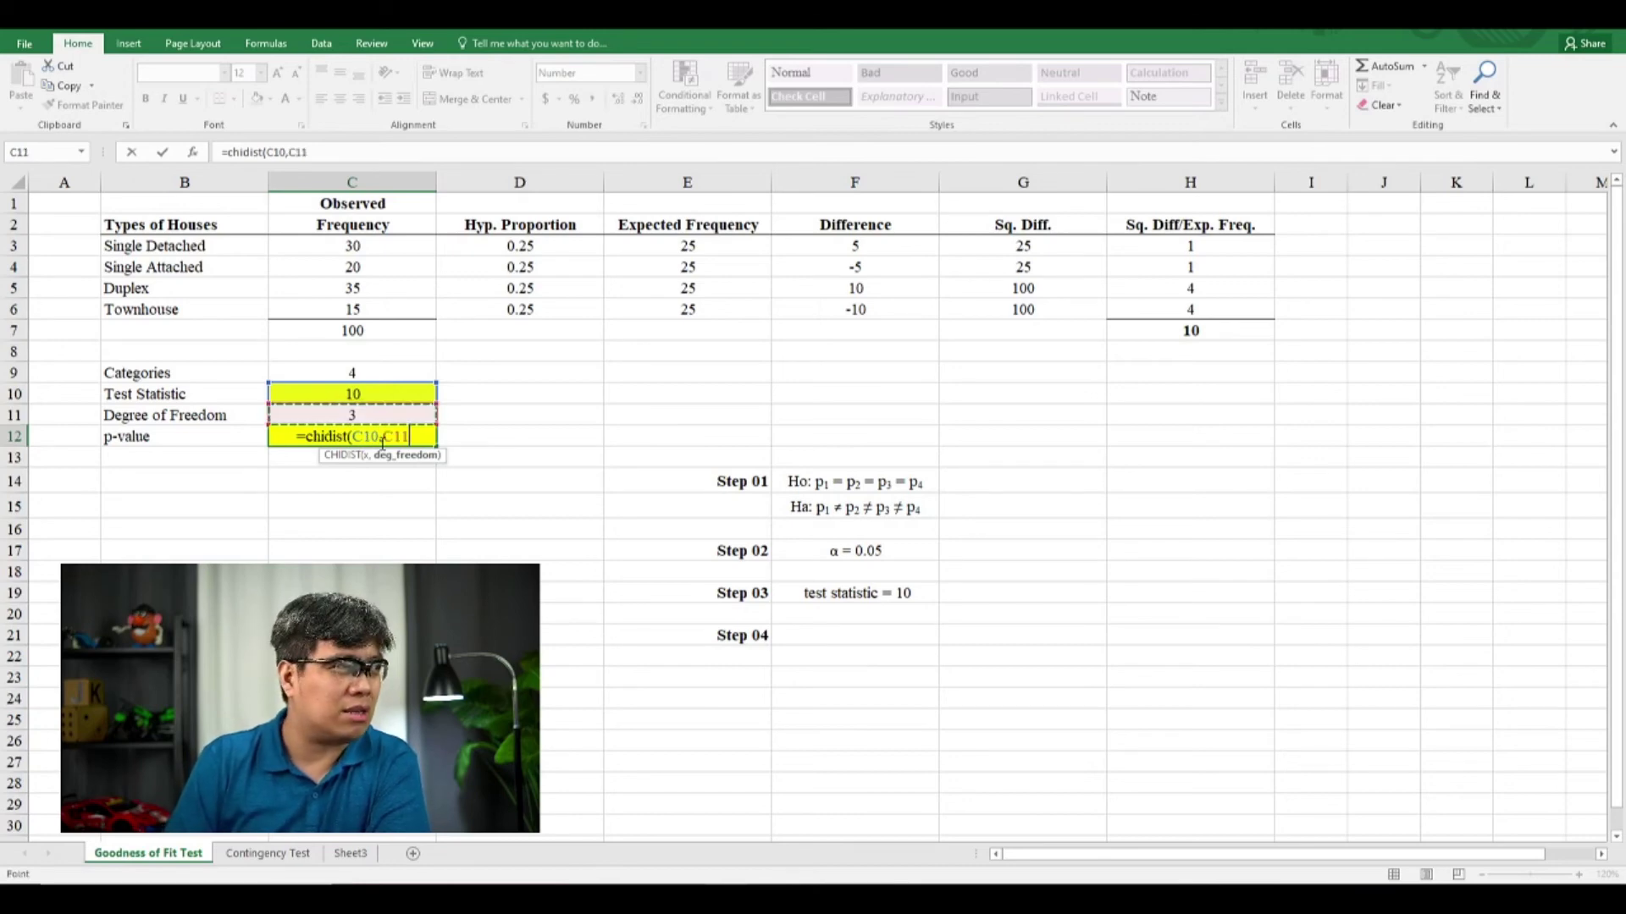
{"action": "key", "text": "Return"}
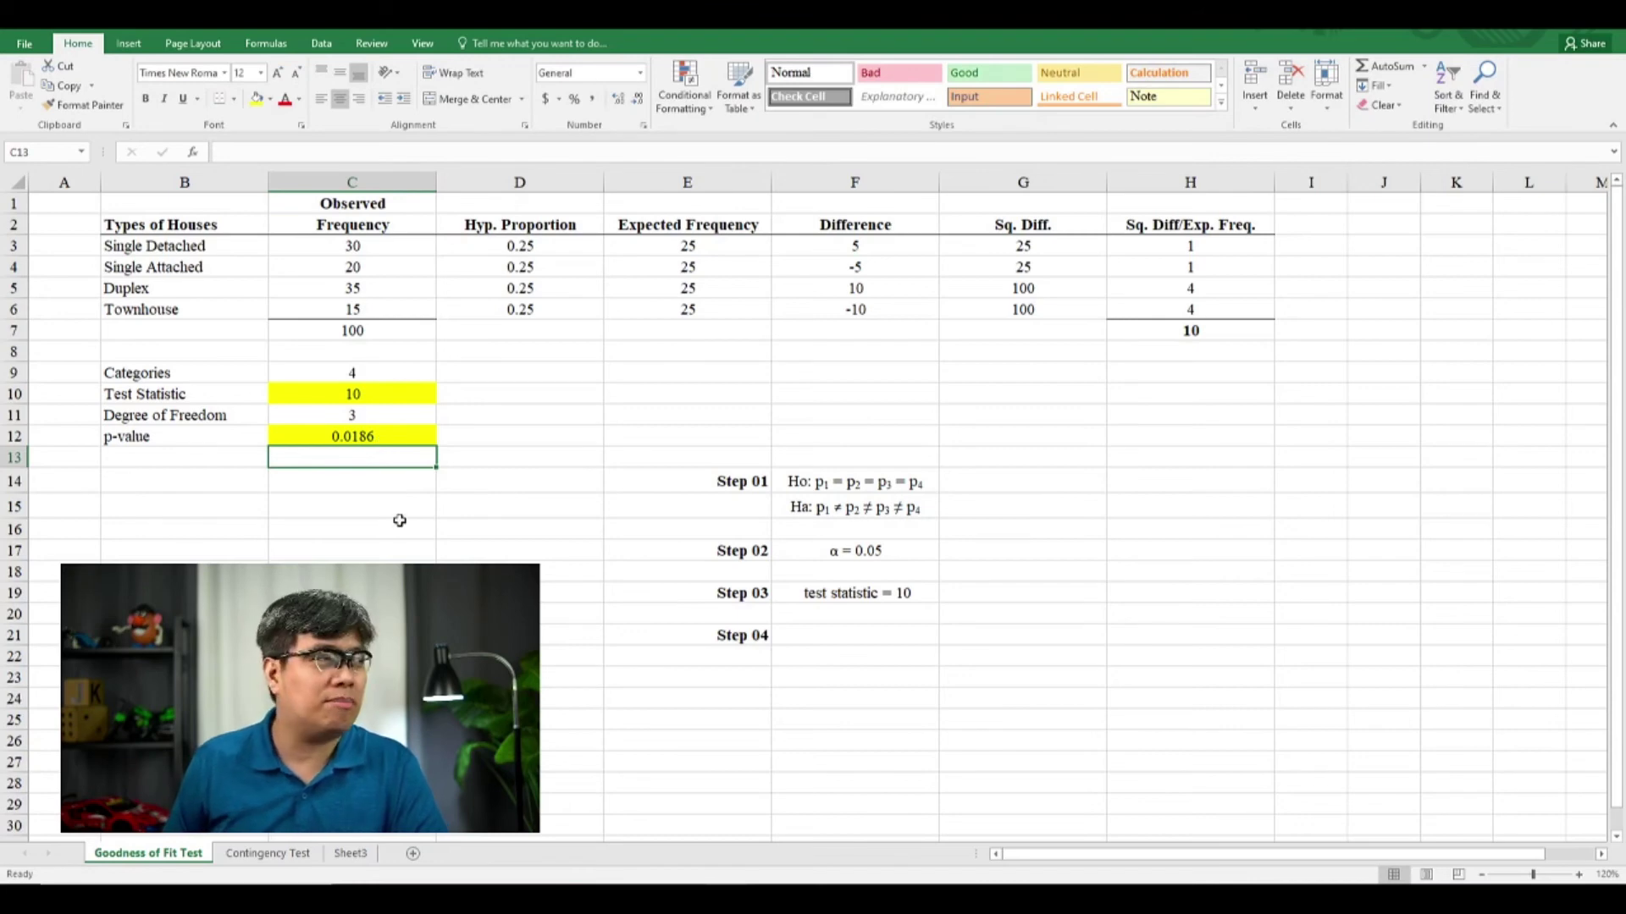
{"action": "left_click", "coordinate": [842, 638]}
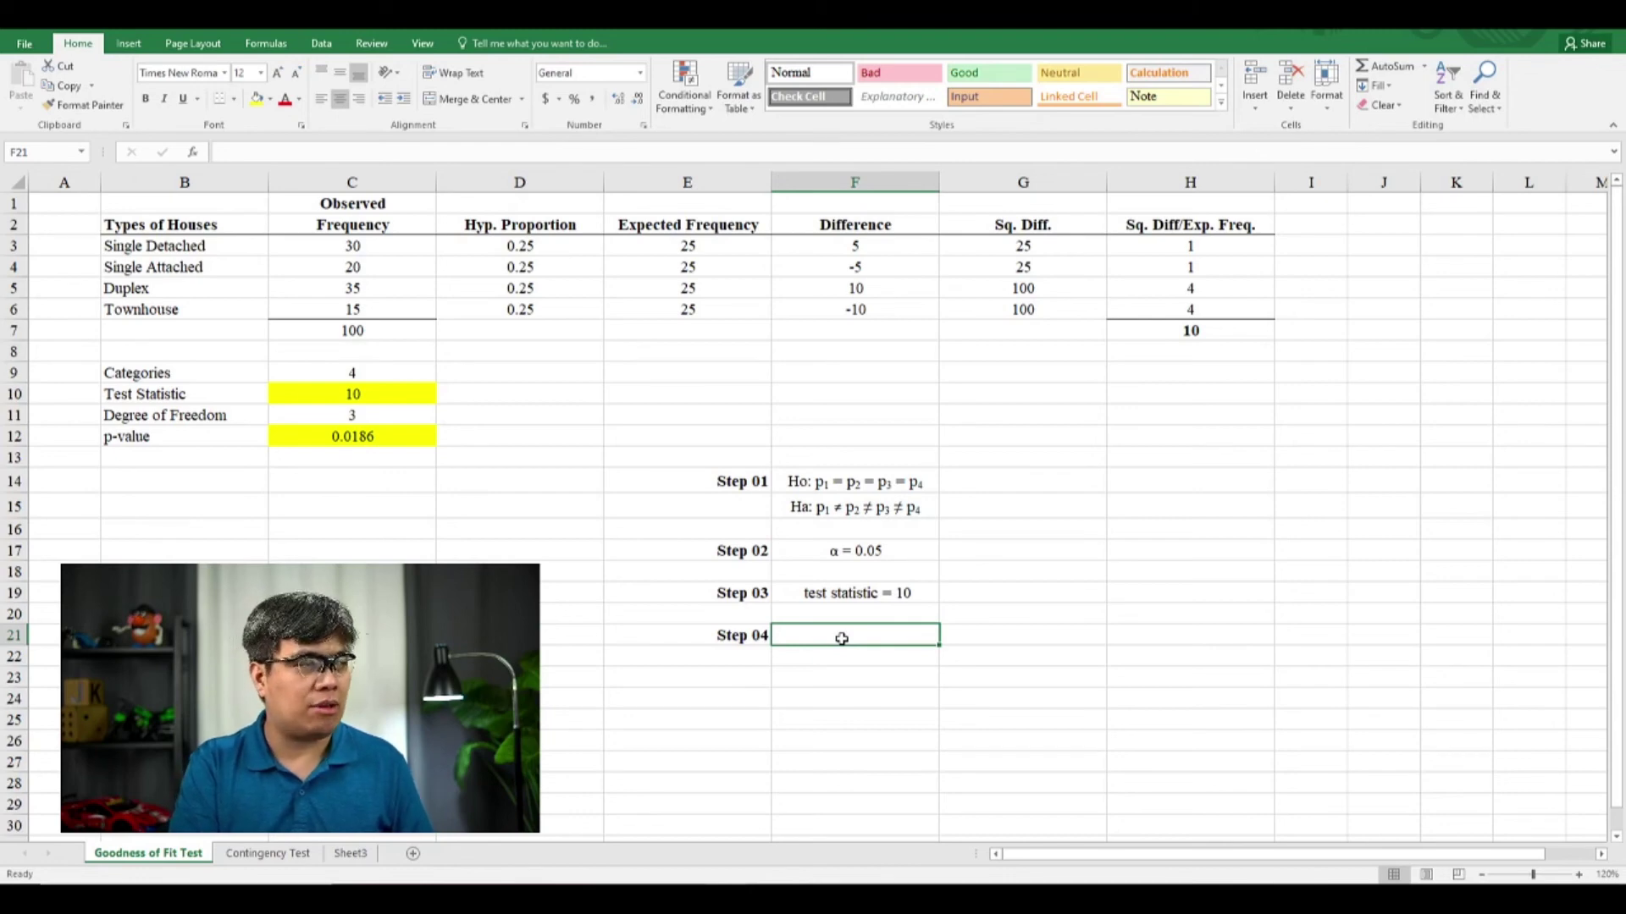
- Write '0.0186 <= 0.05' in F21 and the conclusion 'Reject Ho' beside it in G21
{"action": "type", "text": "0.0186"}
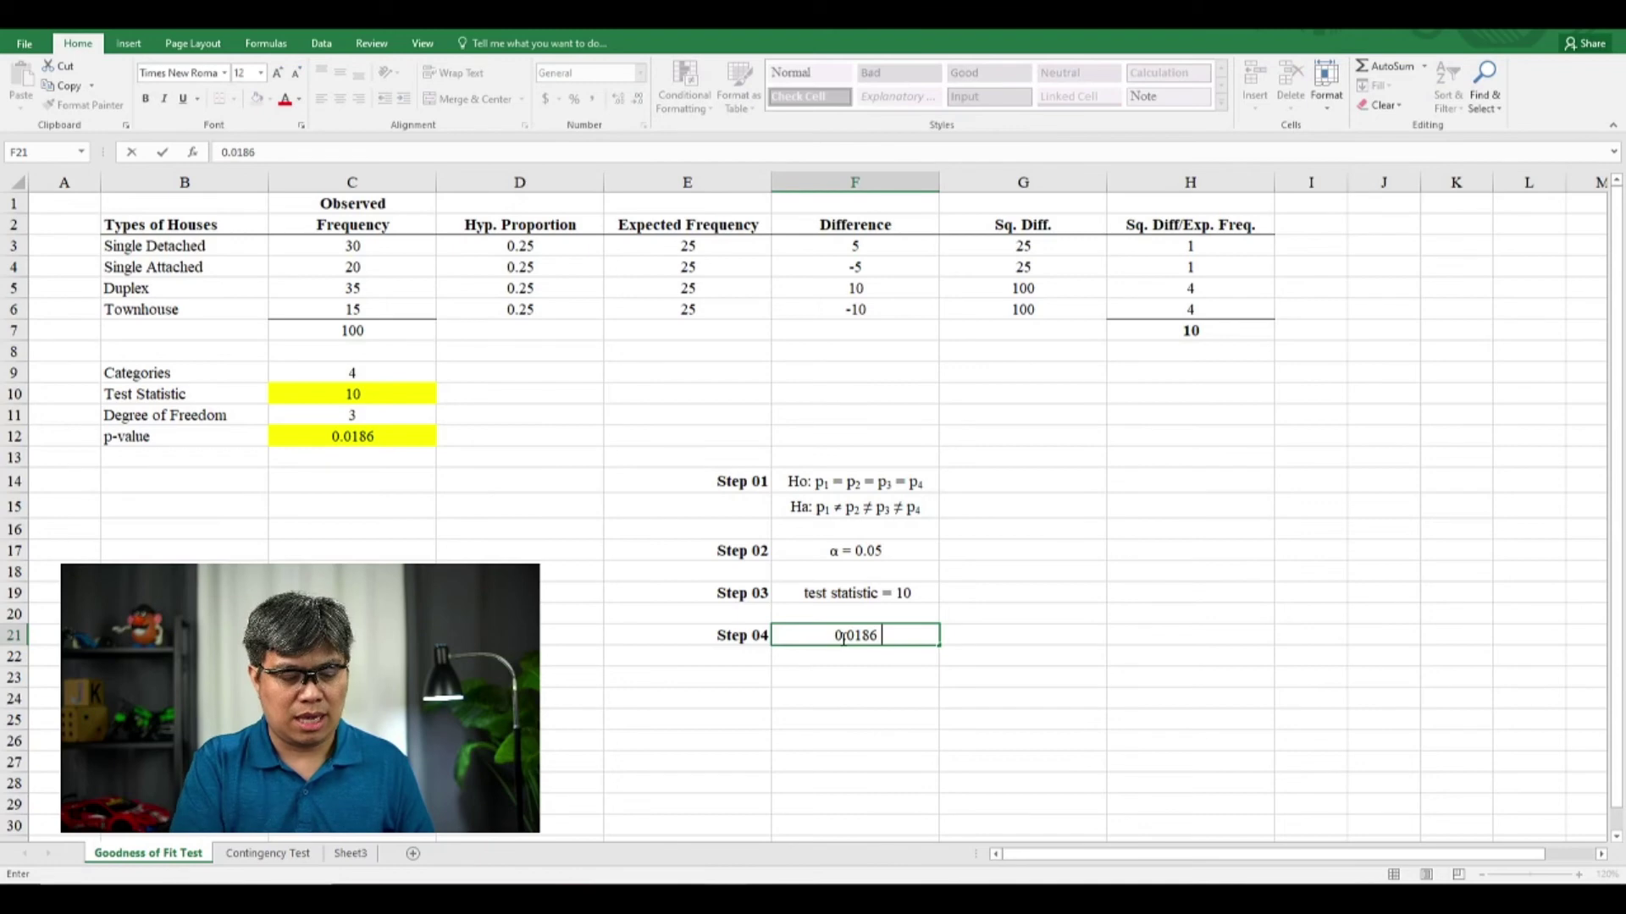
{"action": "type", "text": " <="}
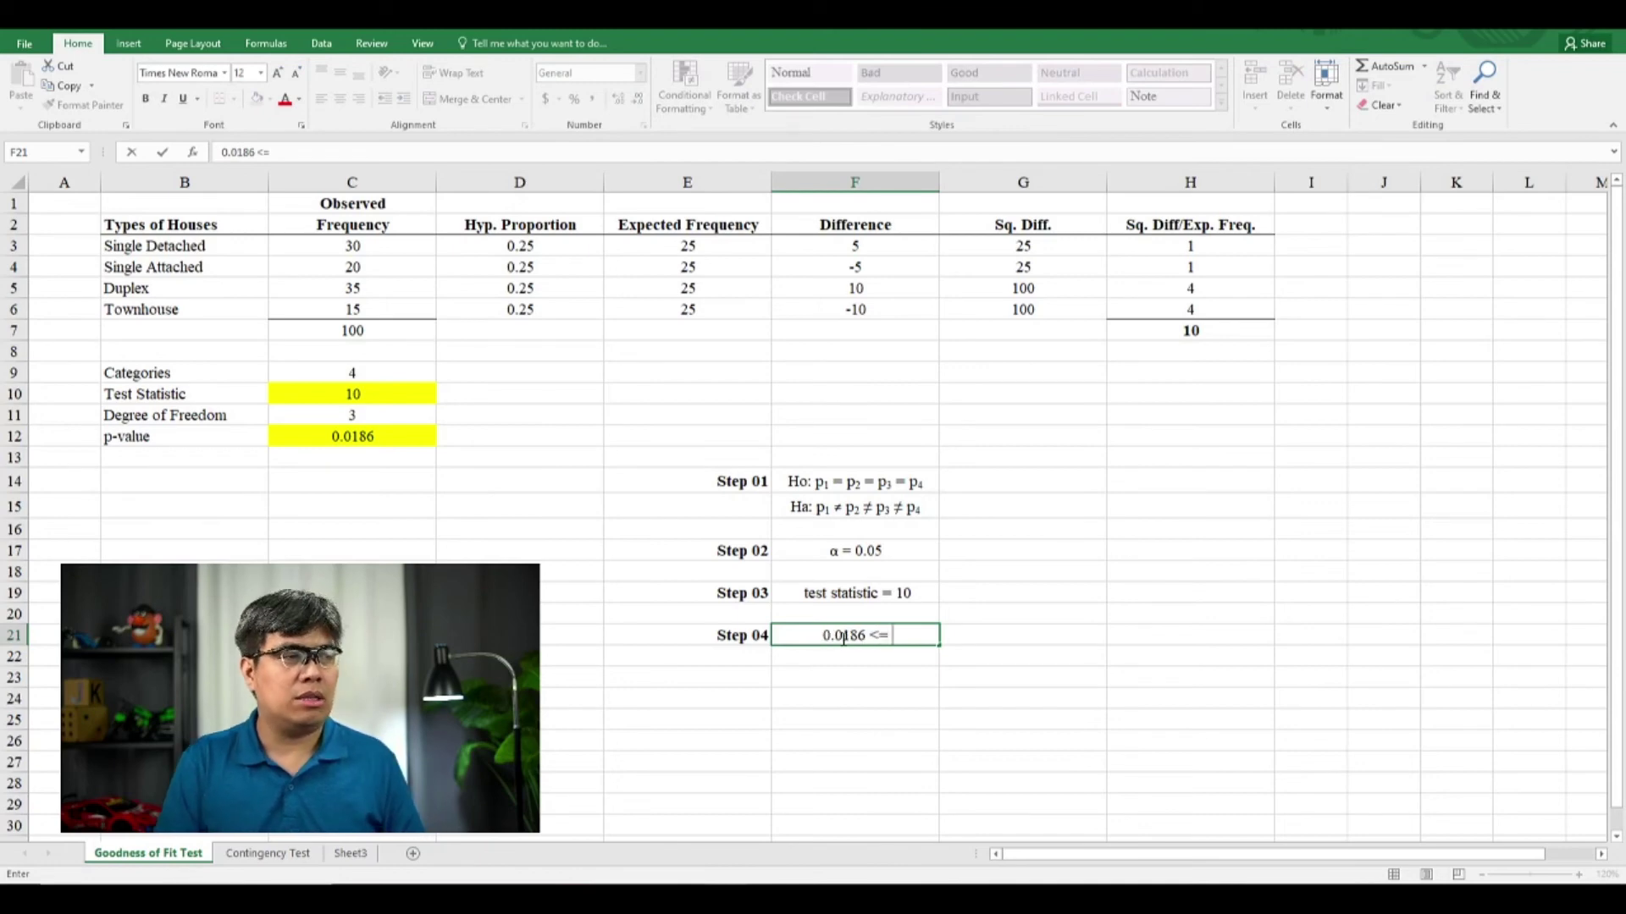
{"action": "type", "text": " 0.05"}
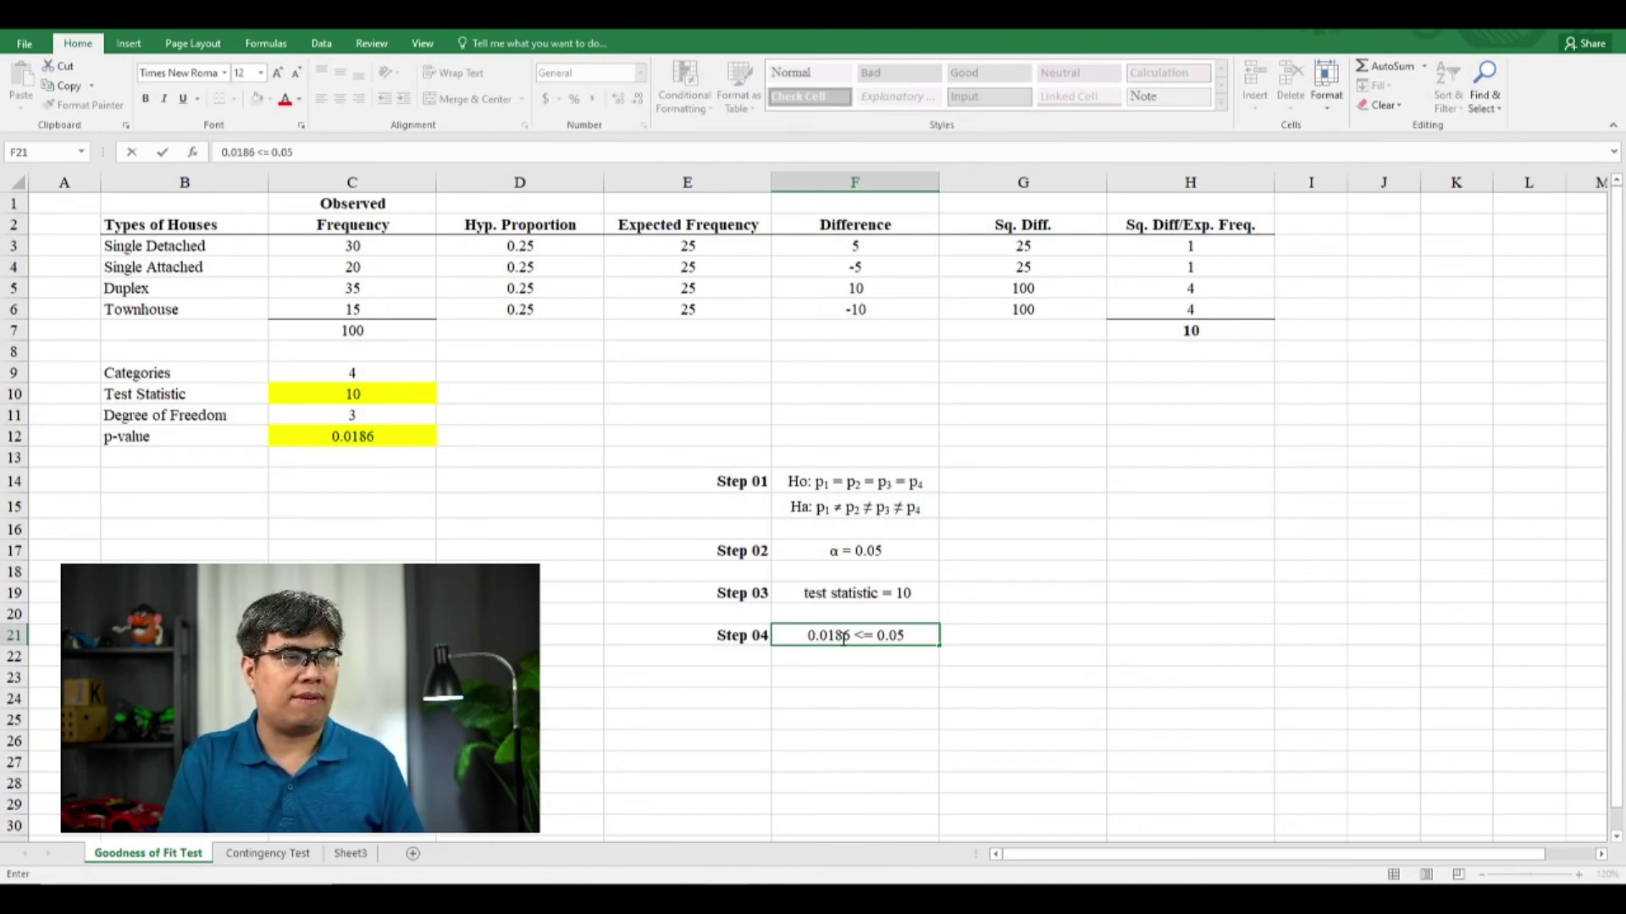
{"action": "key", "text": "Return"}
{"action": "key", "text": "Up"}
{"action": "key", "text": "Right"}
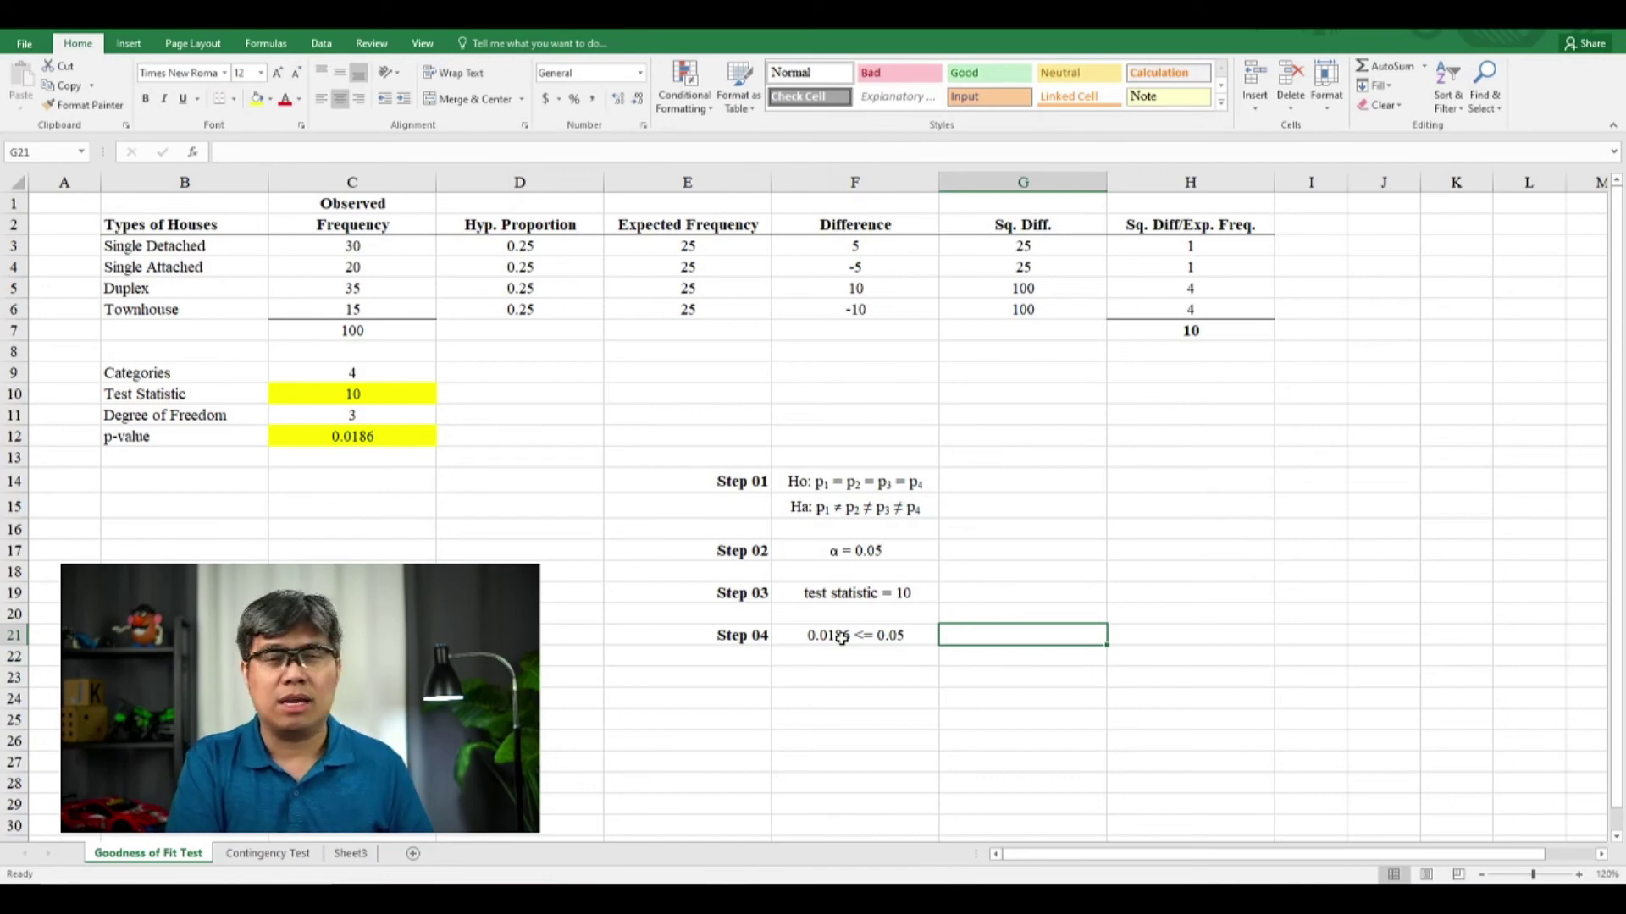
{"action": "type", "text": "Reject Ho."}
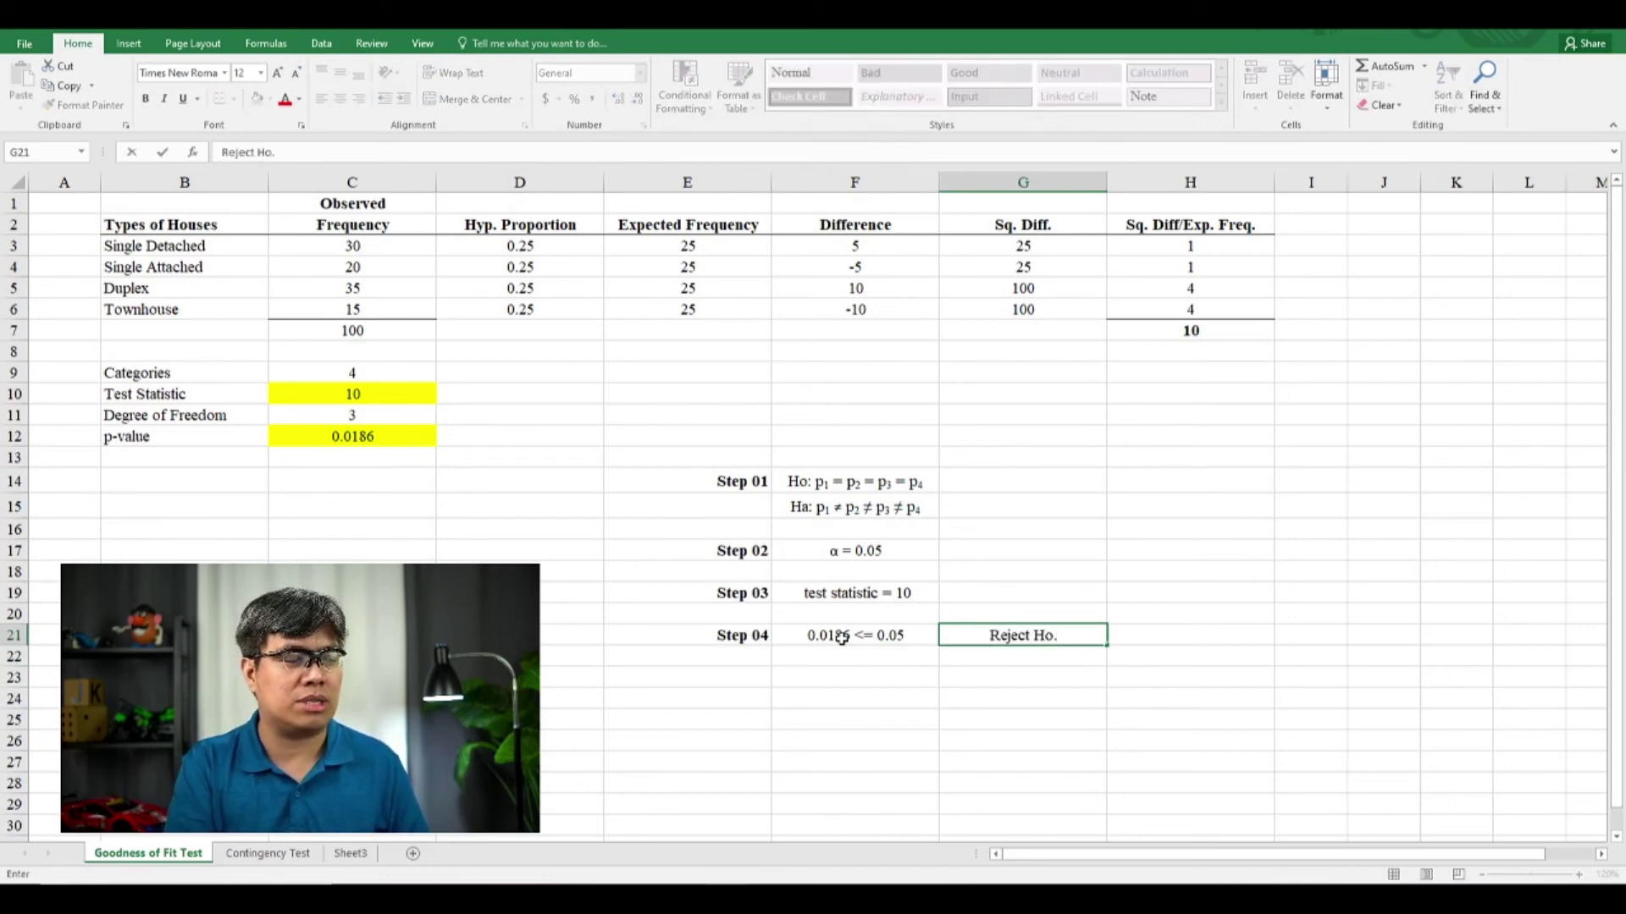
{"action": "key", "text": "BackSpace"}
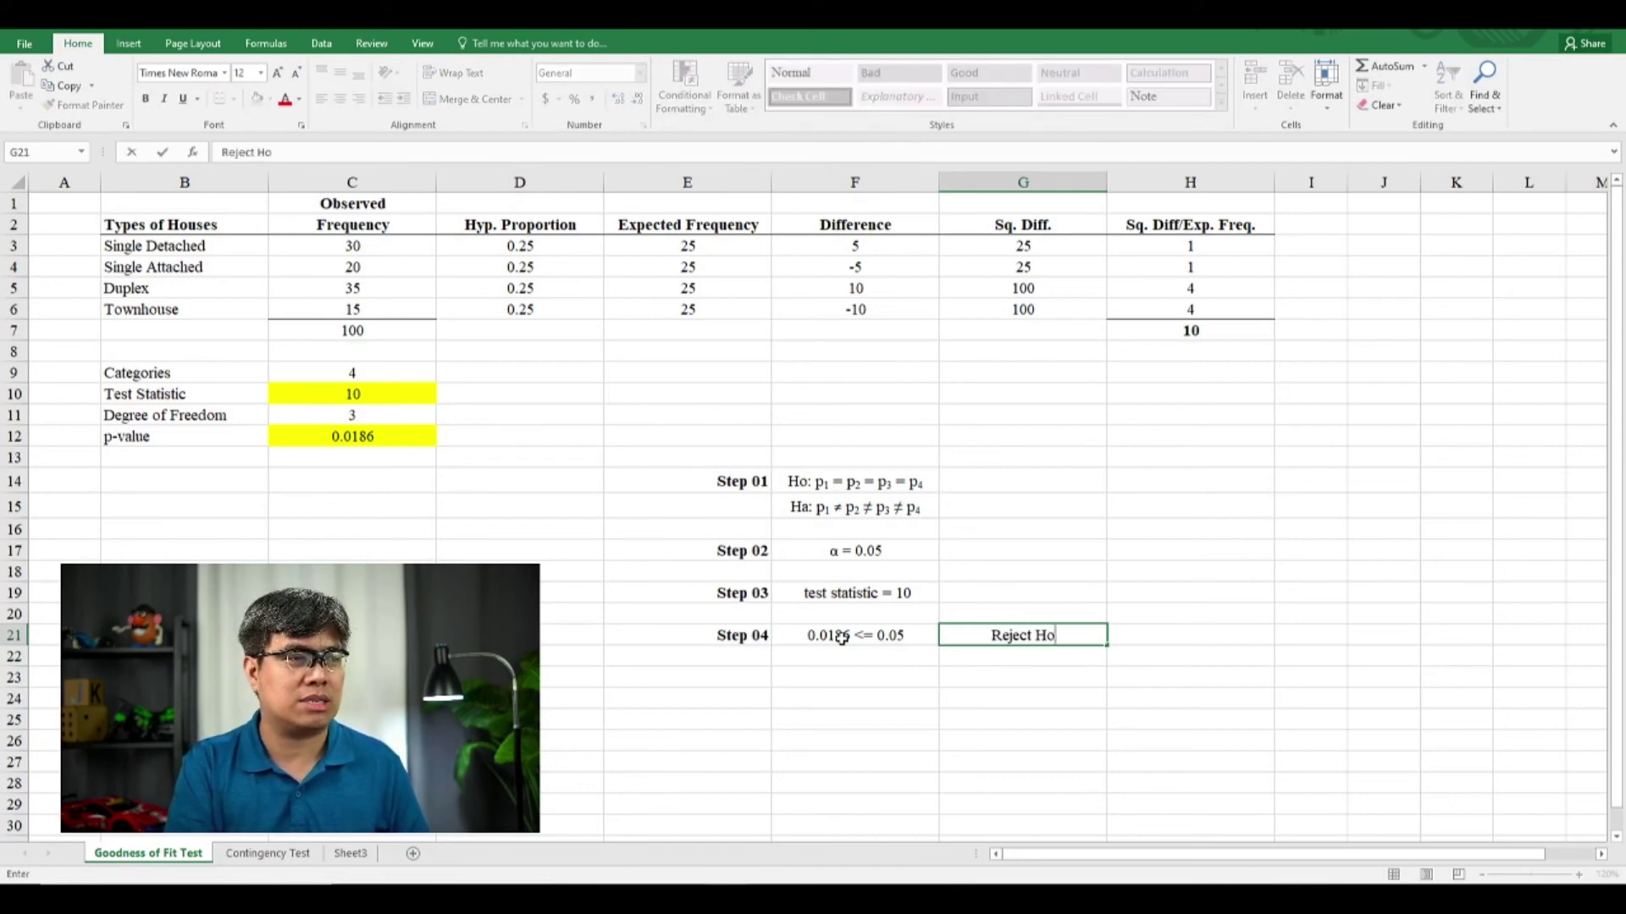
{"action": "key", "text": "Return"}
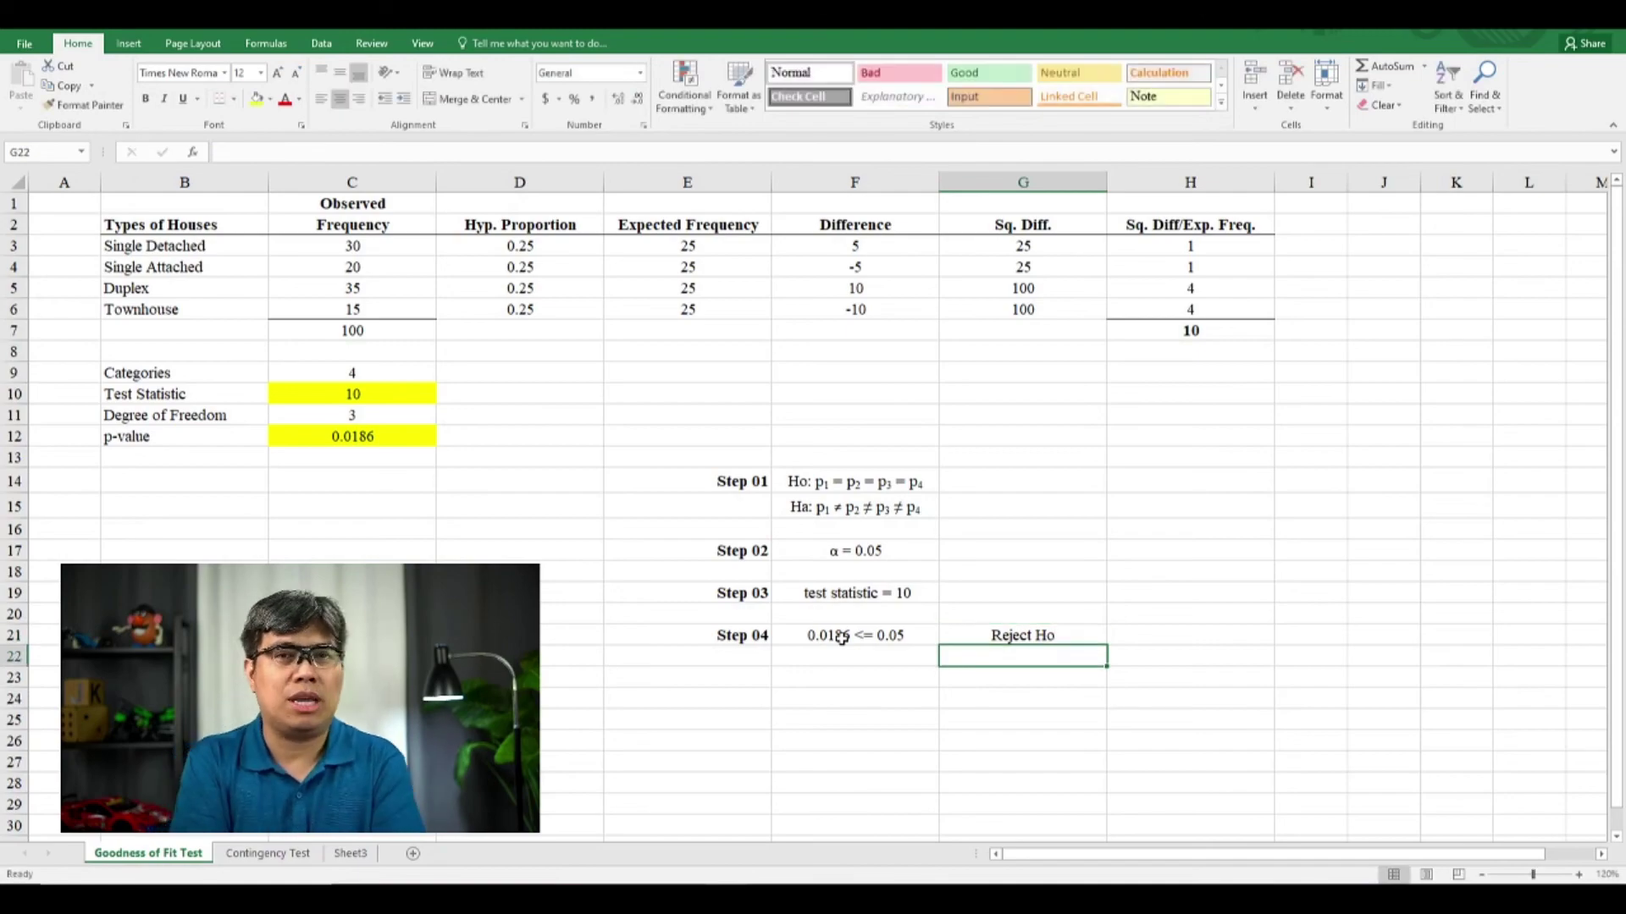